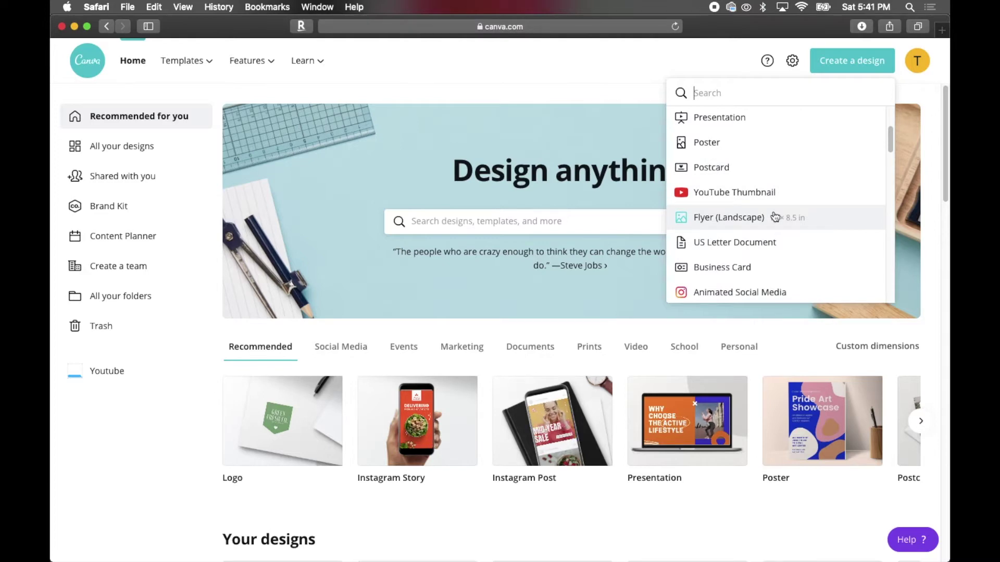
Create a new Presentation design with a 1920 × 1080 px page
{"action": "scroll", "coordinate": [775, 217], "scroll_direction": "up", "scroll_amount": 1}
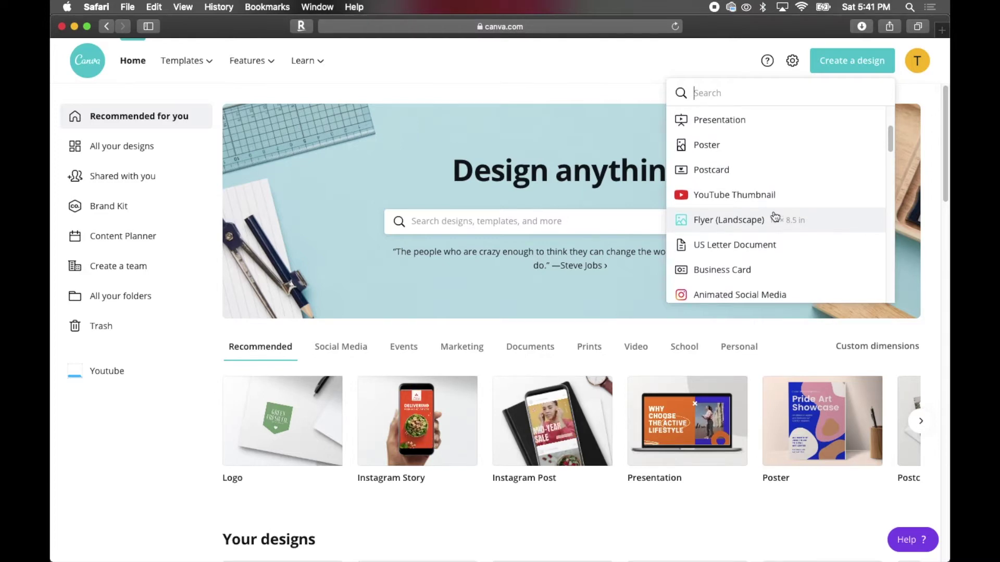
{"action": "scroll", "coordinate": [775, 217], "scroll_direction": "up", "scroll_amount": 5}
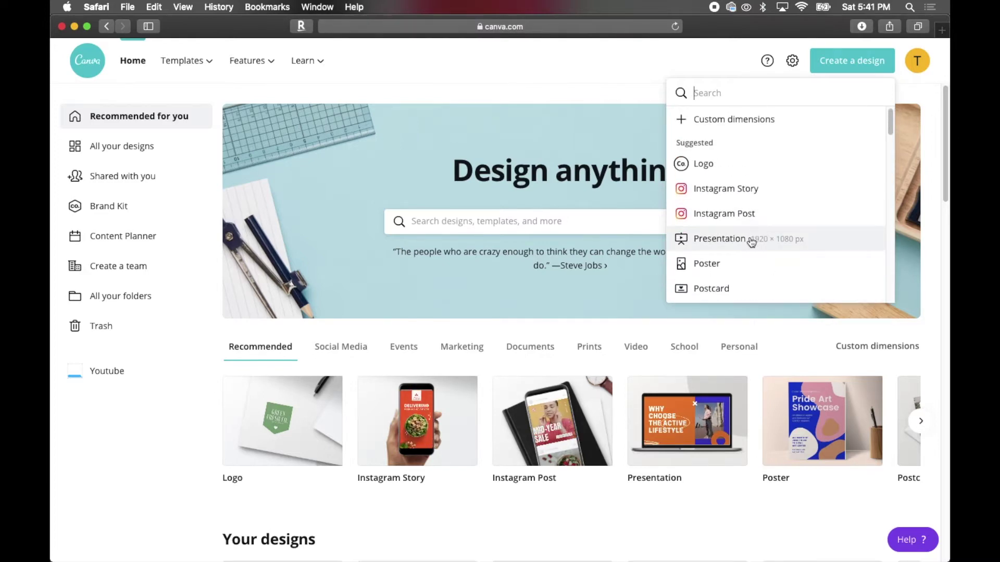
{"action": "left_click", "coordinate": [720, 239]}
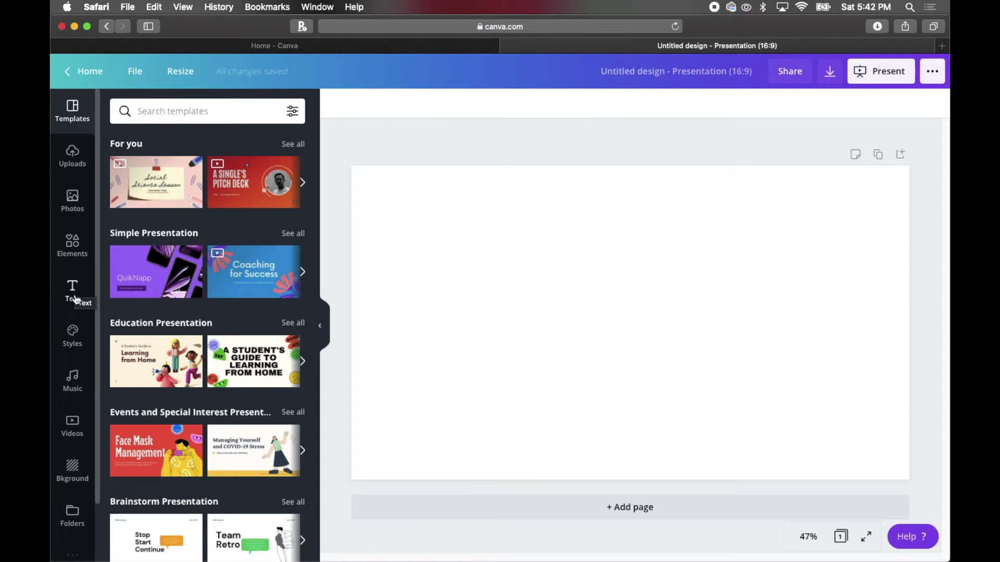
{"action": "left_click", "coordinate": [486, 223]}
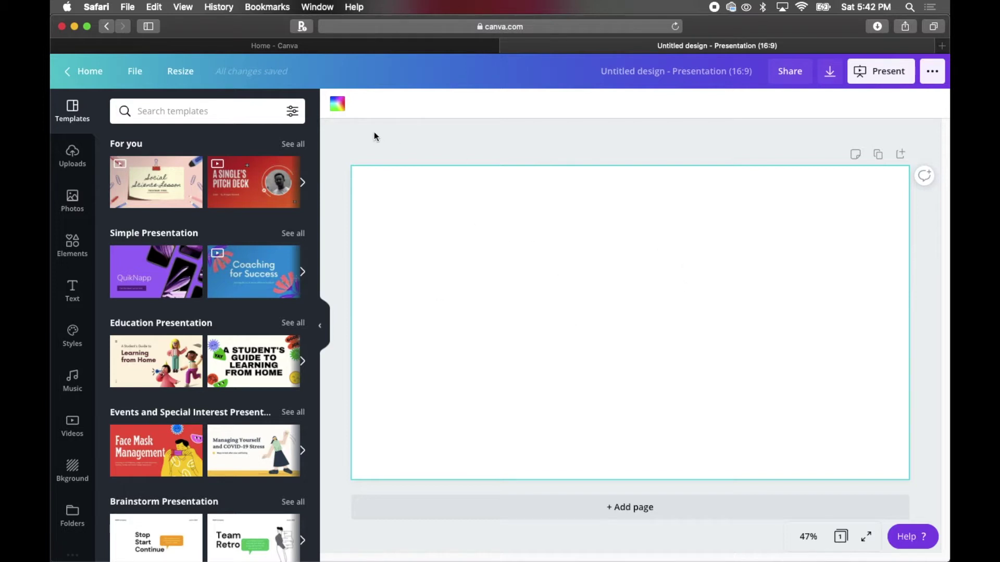
{"action": "left_click", "coordinate": [343, 111]}
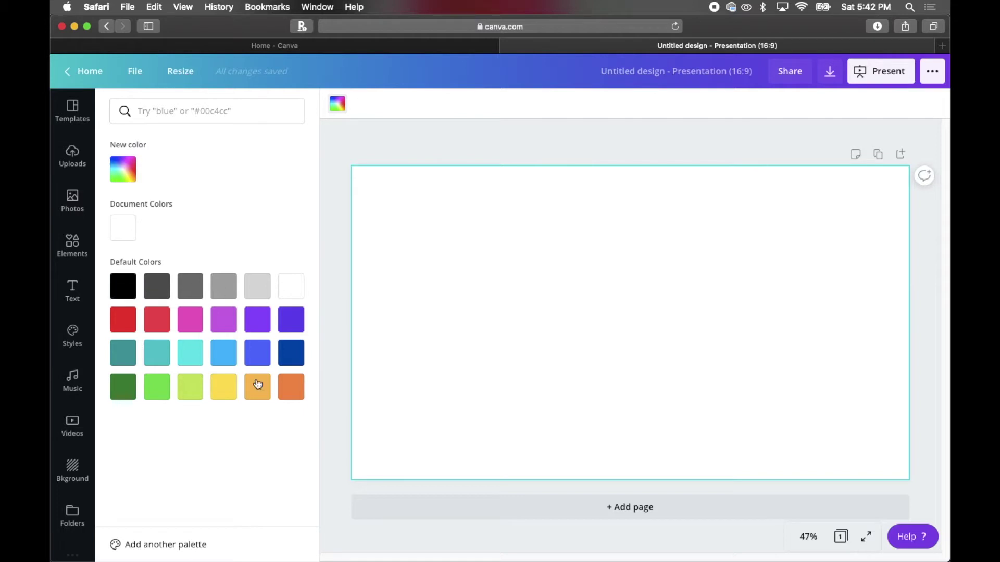
{"action": "left_click", "coordinate": [128, 173]}
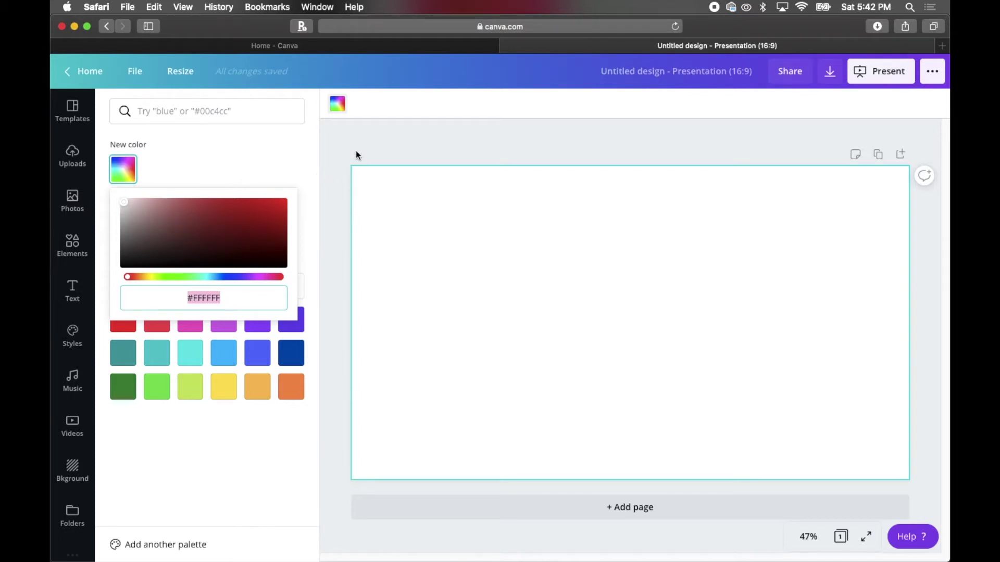
Add the uploaded portrait of the curly-haired woman and enlarge it to full page height along the page's right edge
{"action": "left_click", "coordinate": [78, 151]}
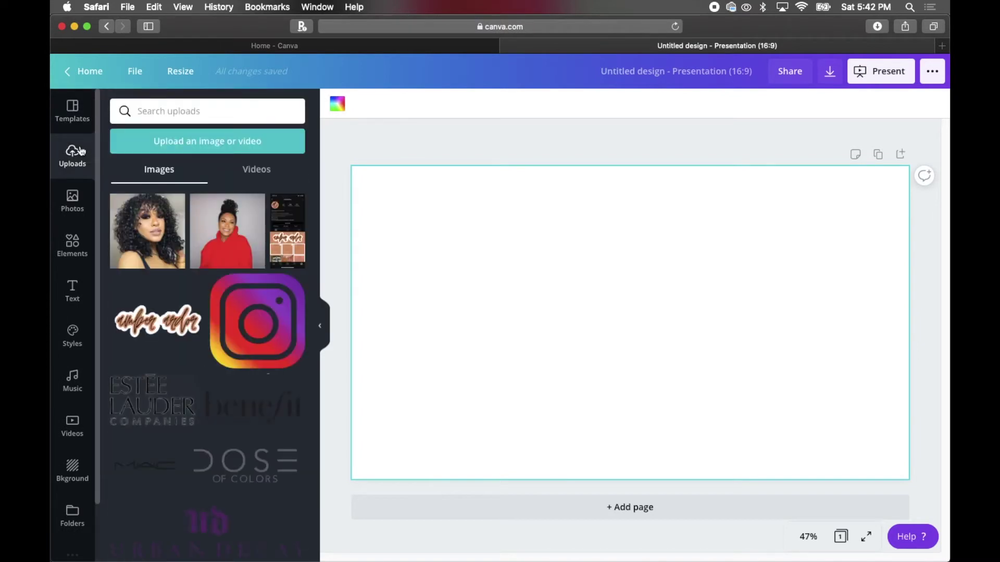
{"action": "left_click", "coordinate": [152, 237]}
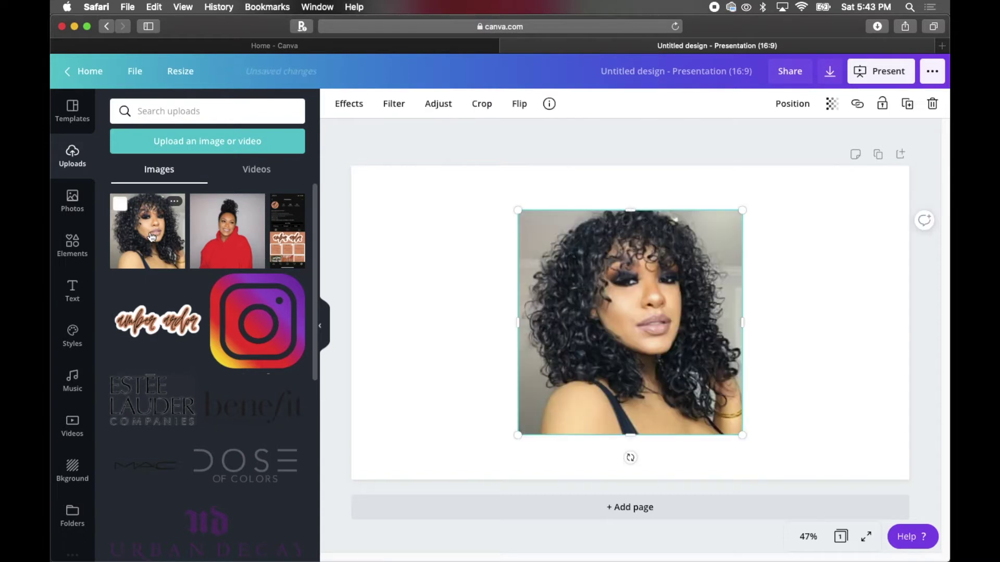
{"action": "left_click_drag", "start_coordinate": [594, 335], "coordinate": [763, 296]}
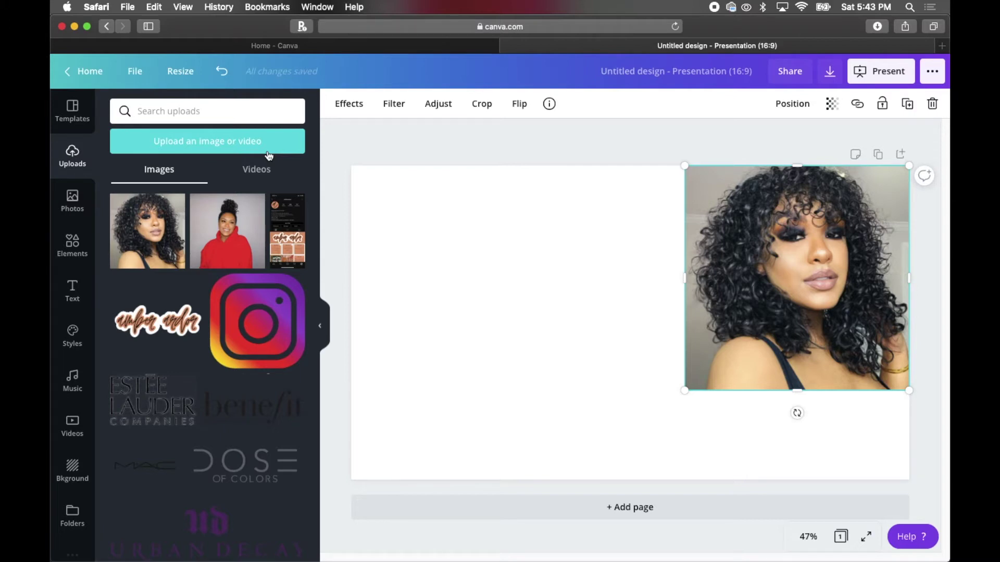
{"action": "left_click_drag", "start_coordinate": [684, 390], "coordinate": [587, 469]}
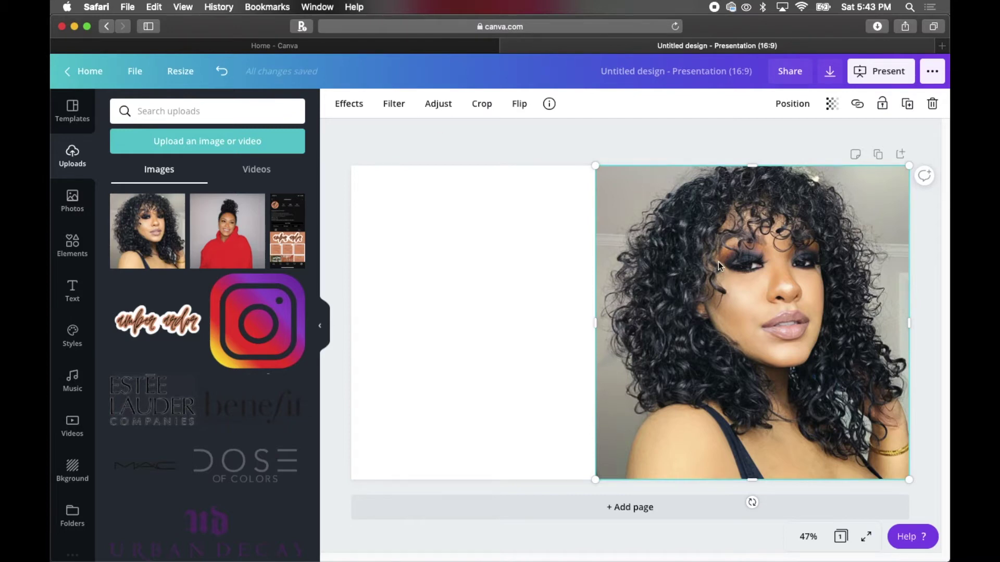
Remove the background from the portrait photo with the Background Remover effect
{"action": "left_click", "coordinate": [362, 110]}
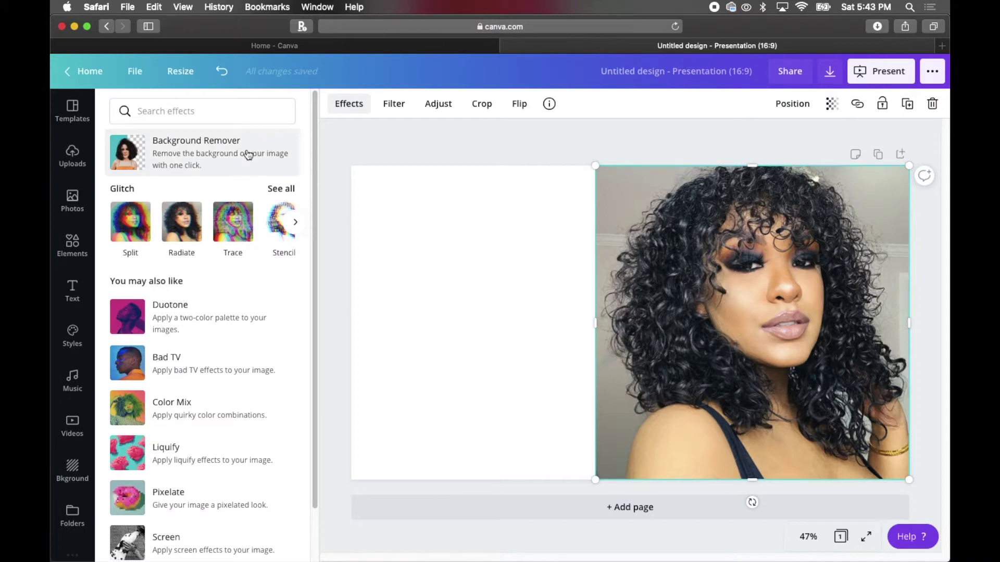
{"action": "left_click", "coordinate": [228, 155]}
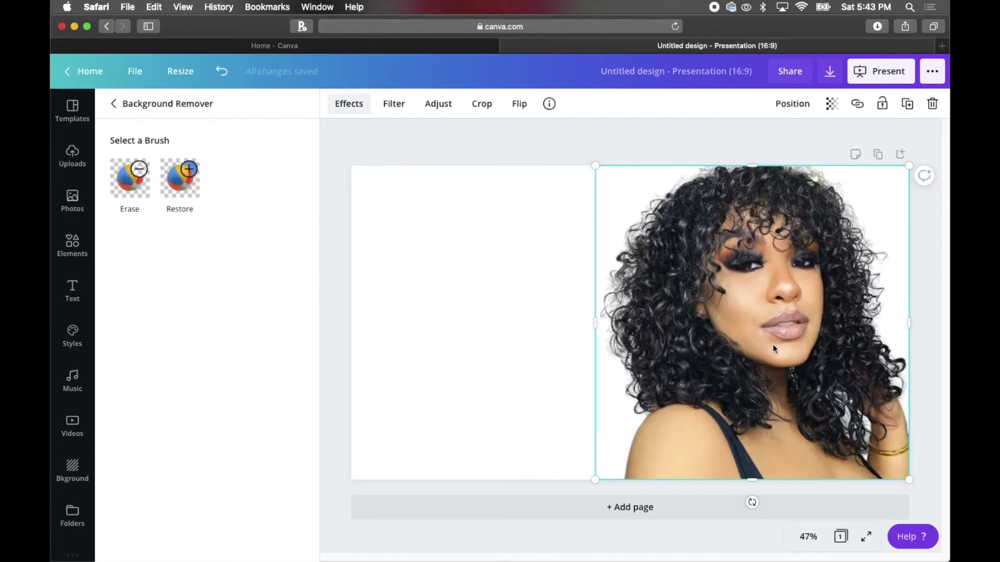
{"action": "left_click", "coordinate": [804, 300]}
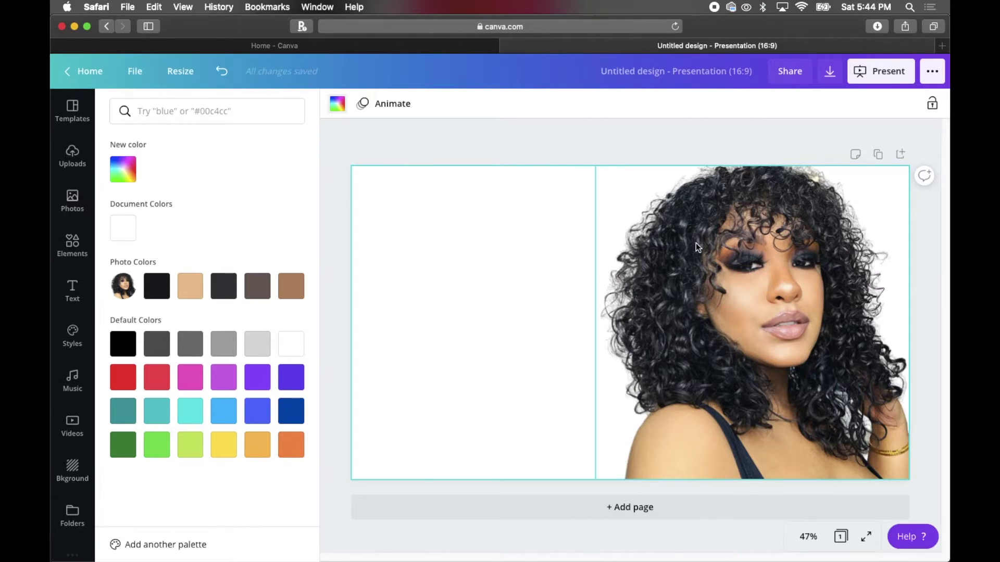
Lock the portrait photo in place on the page
{"action": "left_click", "coordinate": [767, 195]}
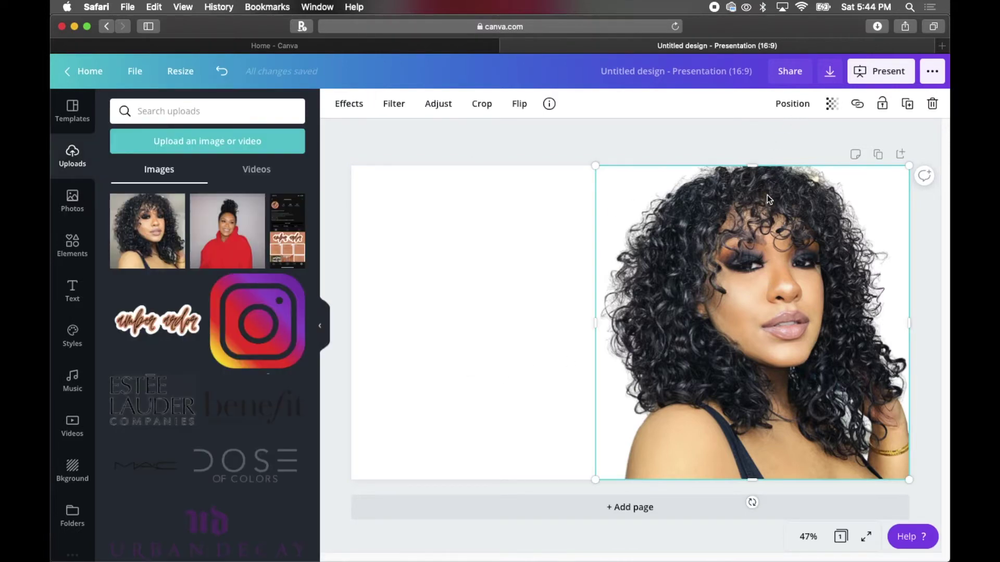
{"action": "left_click", "coordinate": [882, 104]}
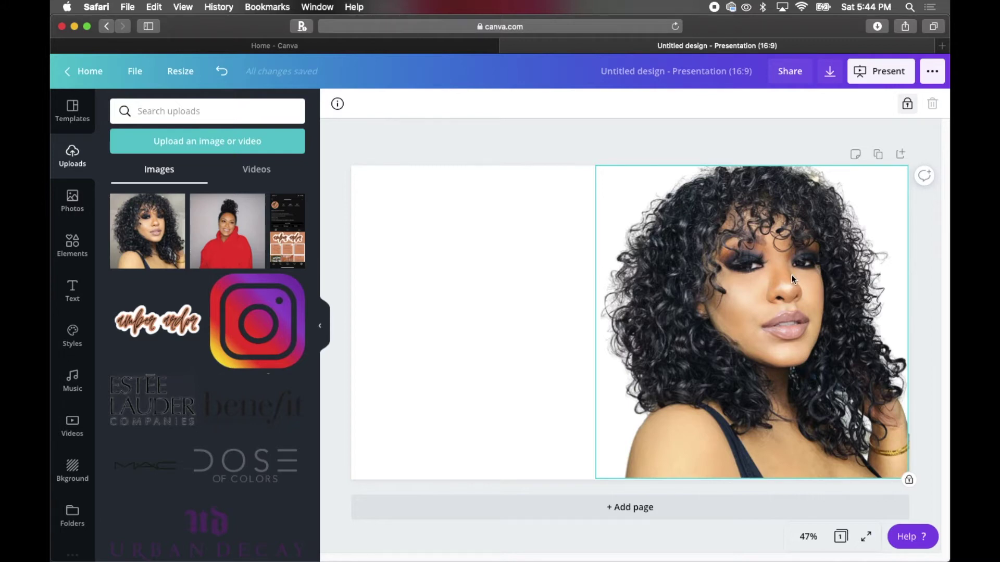
{"action": "left_click", "coordinate": [583, 138]}
Search the elements library for "paint stroke"
{"action": "left_click", "coordinate": [79, 246]}
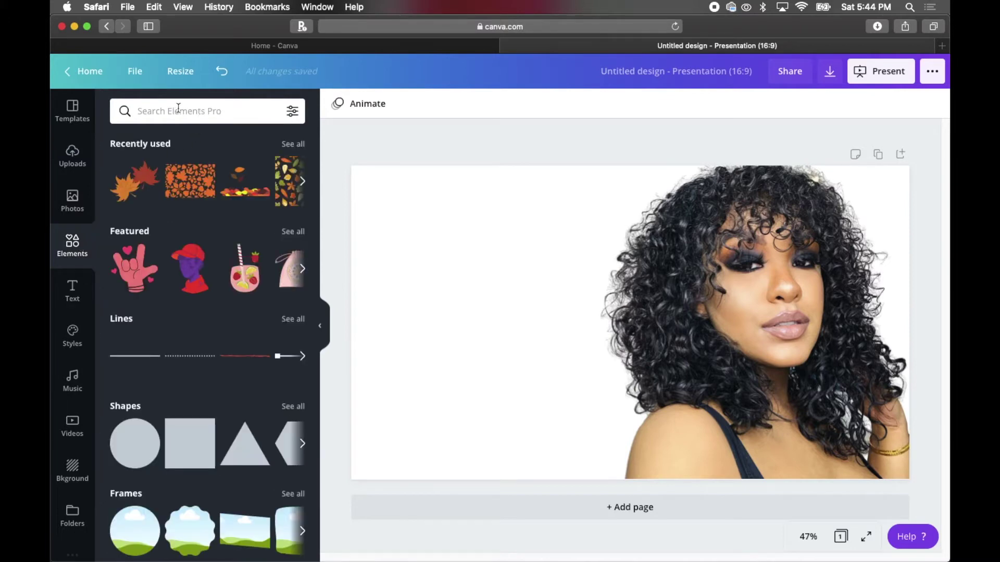
{"action": "left_click", "coordinate": [219, 115]}
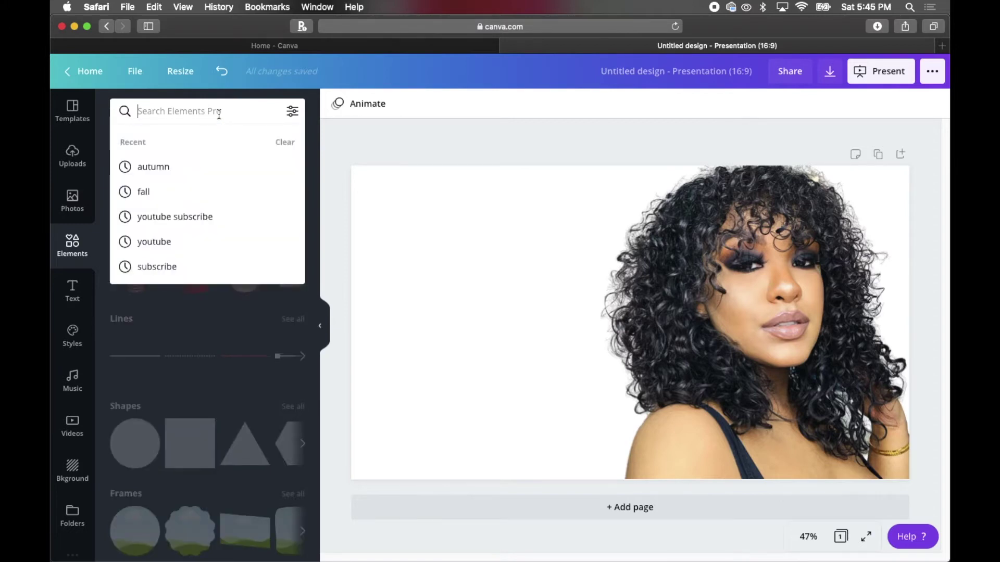
{"action": "type", "text": "paint"}
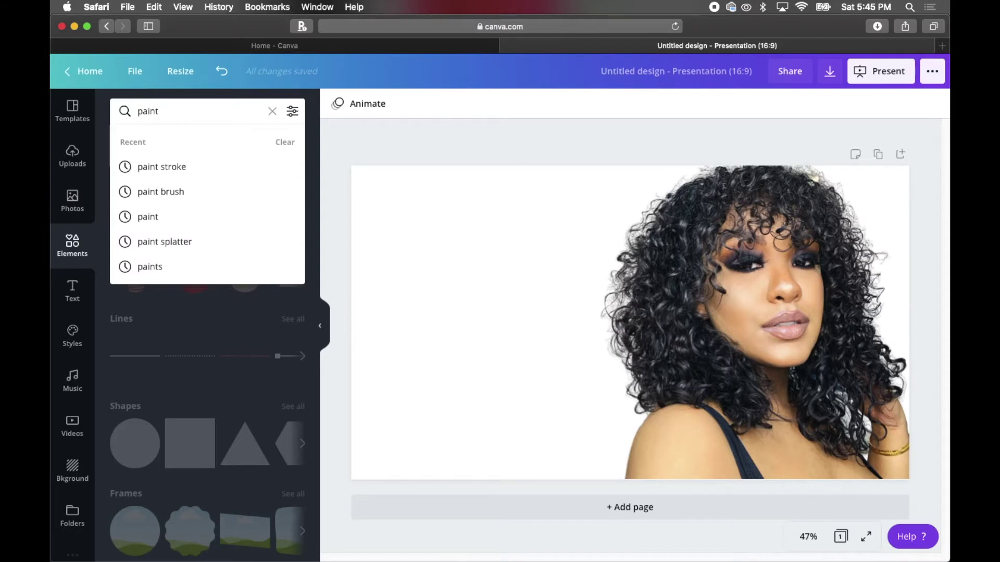
{"action": "type", "text": " stroke"}
{"action": "key", "text": "Return"}
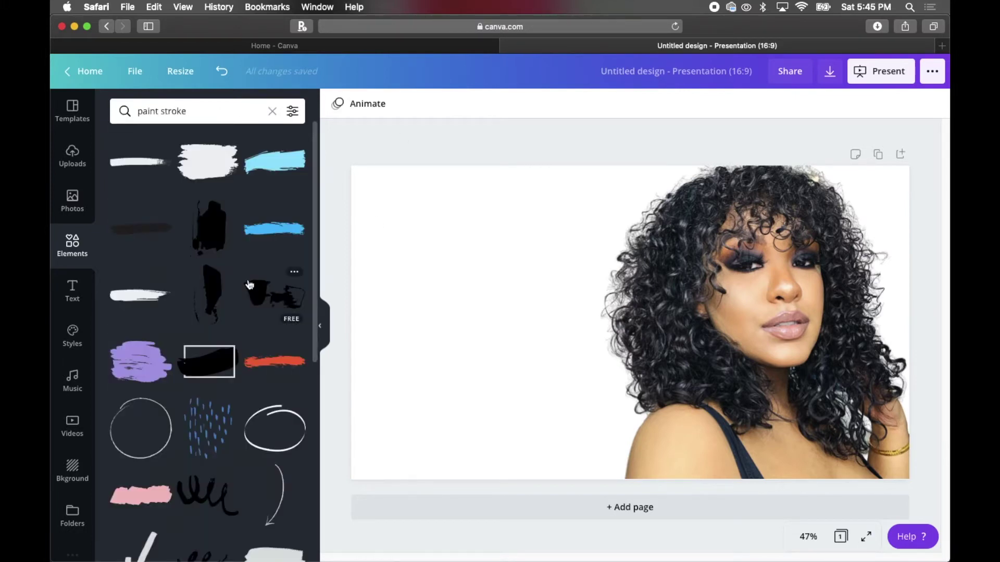
Insert a paint stroke graphic and enlarge it in the page's upper-left area, running slightly past the left edge
{"action": "left_click", "coordinate": [242, 311]}
{"action": "mouse_move", "coordinate": [644, 344]}
{"action": "left_mouse_down"}
{"action": "mouse_move", "coordinate": [507, 252]}
{"action": "mouse_move", "coordinate": [458, 241]}
{"action": "left_mouse_up"}
{"action": "left_click_drag", "start_coordinate": [553, 201], "coordinate": [589, 198]}
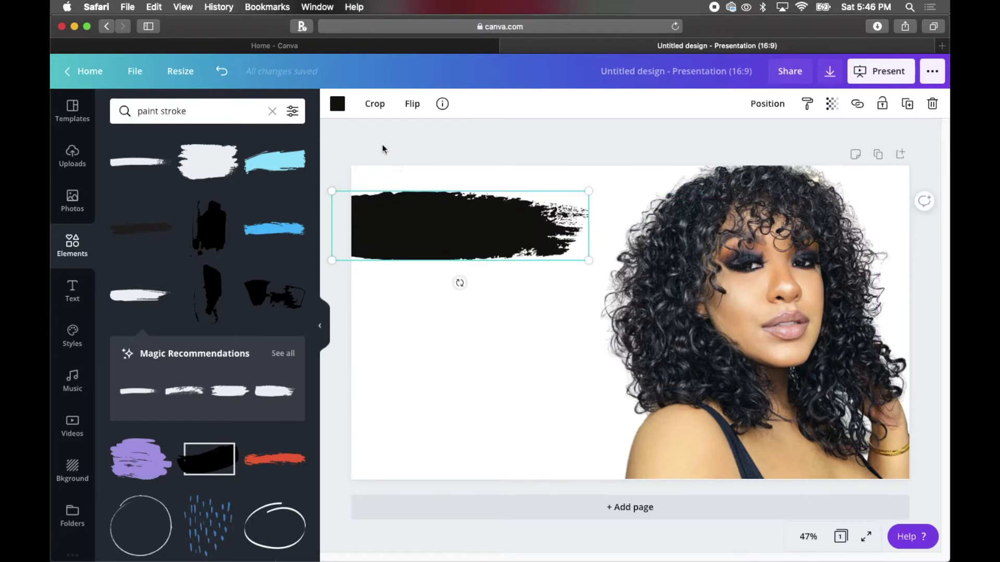
{"action": "left_click", "coordinate": [340, 111]}
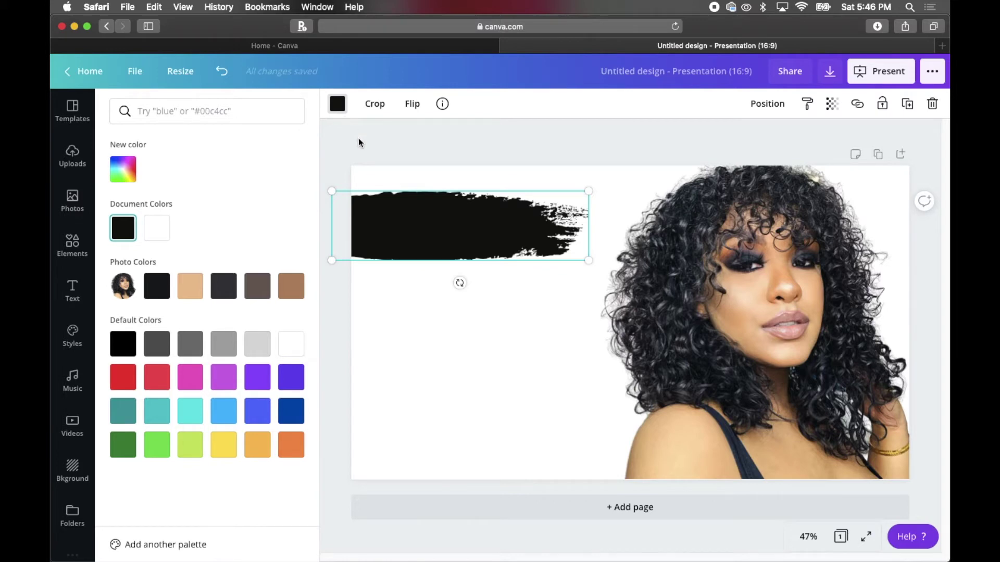
{"action": "left_click", "coordinate": [367, 152]}
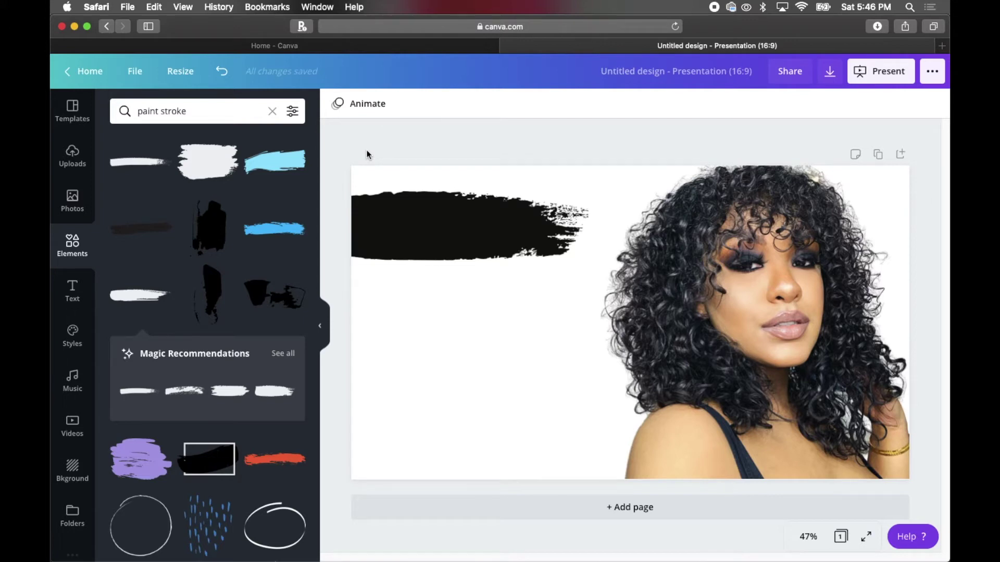
Add a subheading containing the creator's social media handle and place it below the black paint stroke
{"action": "left_click", "coordinate": [78, 294]}
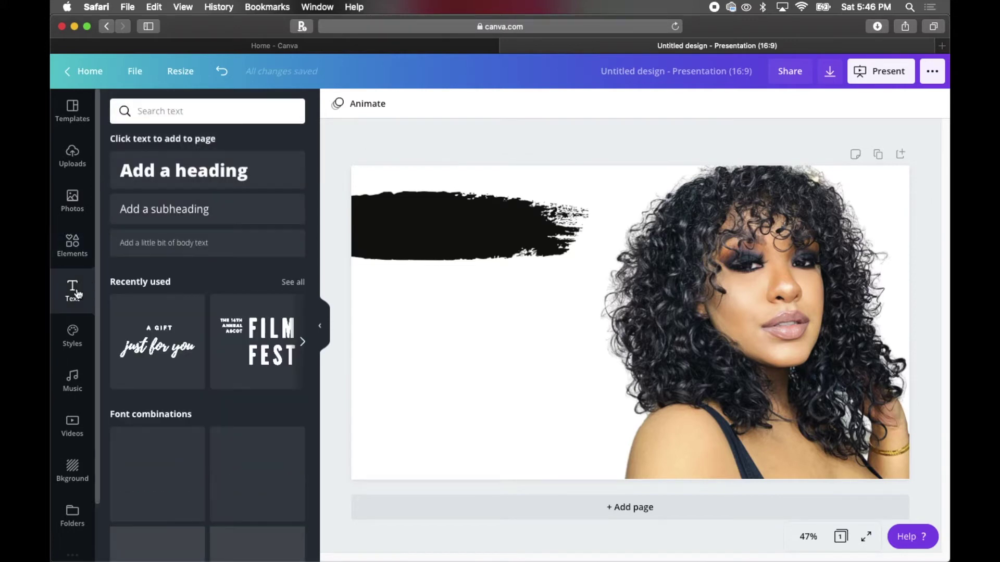
{"action": "left_click", "coordinate": [202, 211]}
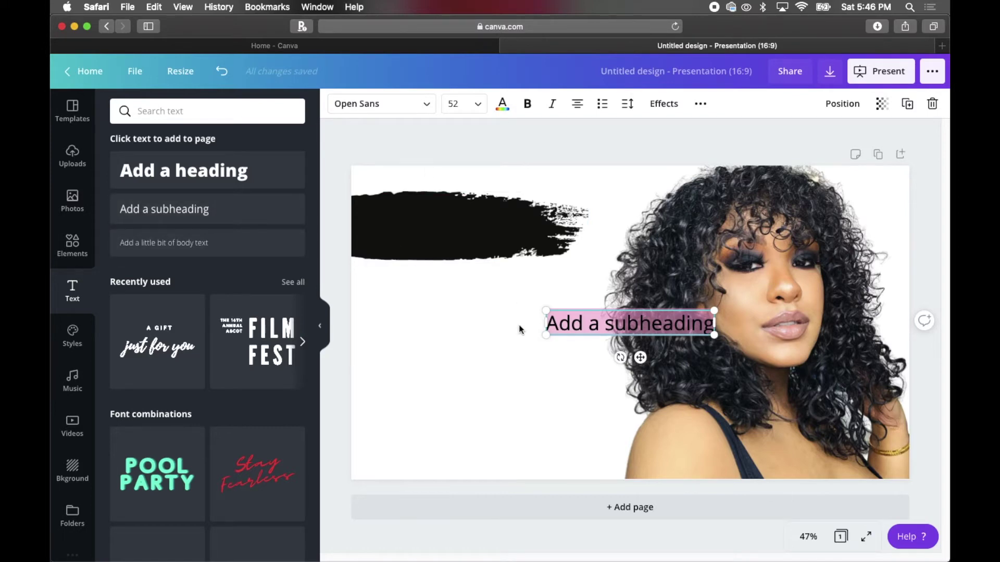
{"action": "key", "text": "BackSpace"}
{"action": "type", "text": "tiffxni.io"}
{"action": "type", "text": "g"}
{"action": "left_click_drag", "start_coordinate": [640, 358], "coordinate": [474, 345]}
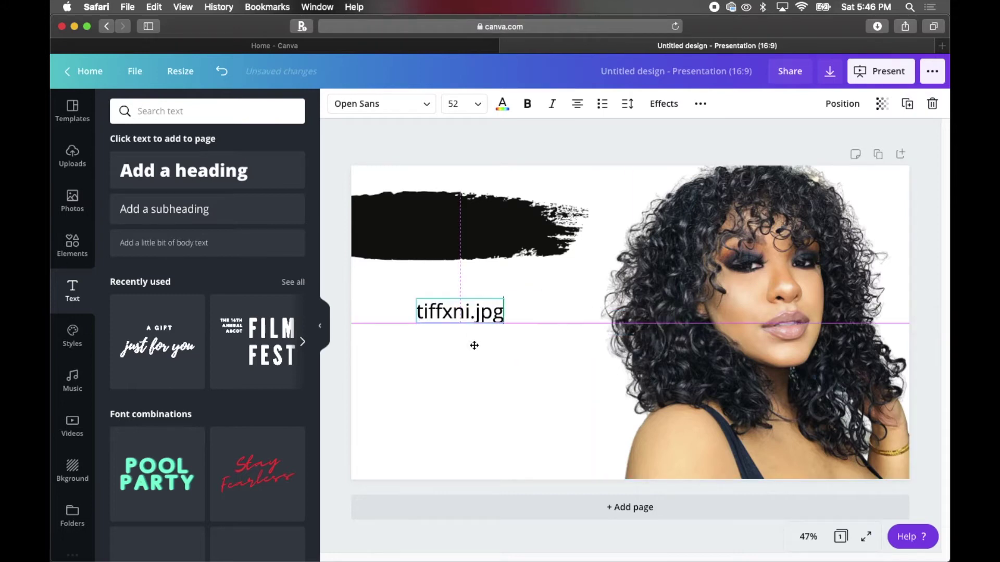
Set the social media handle text's font to TC Chaddlewood
{"action": "left_click", "coordinate": [428, 110]}
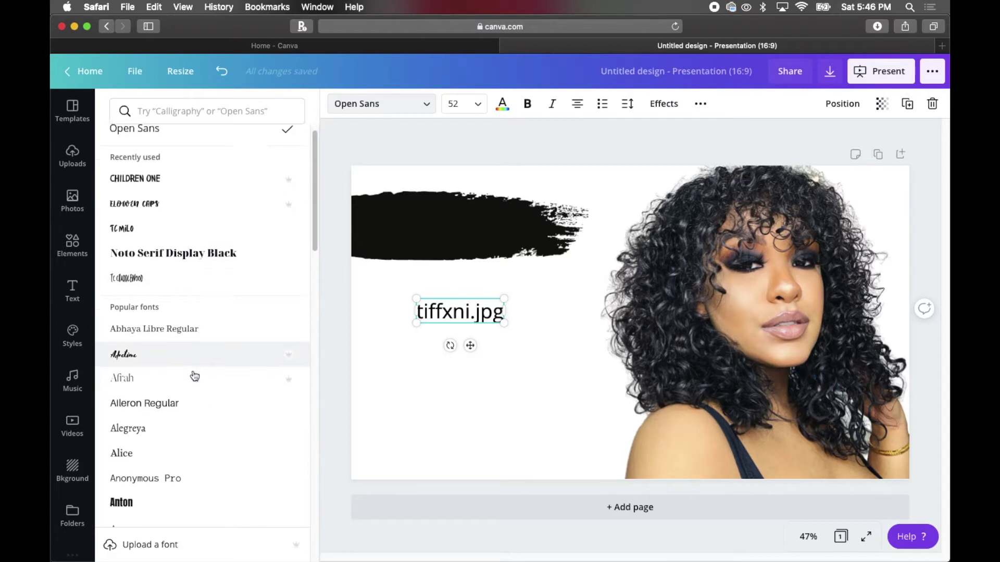
{"action": "scroll", "coordinate": [195, 375], "scroll_direction": "down", "scroll_amount": 2}
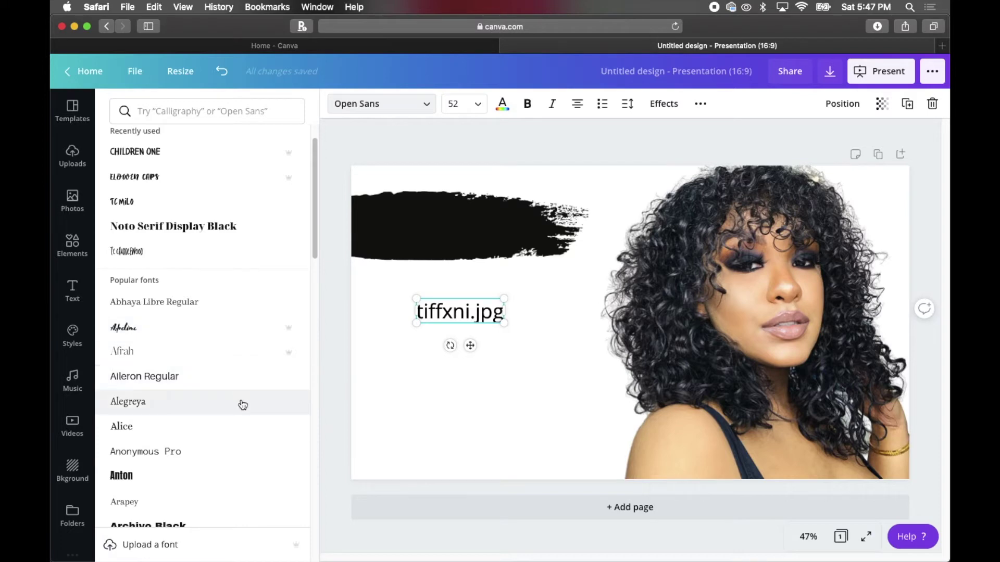
{"action": "scroll", "coordinate": [240, 422], "scroll_direction": "down", "scroll_amount": 2}
{"action": "scroll", "coordinate": [241, 422], "scroll_direction": "down", "scroll_amount": 10}
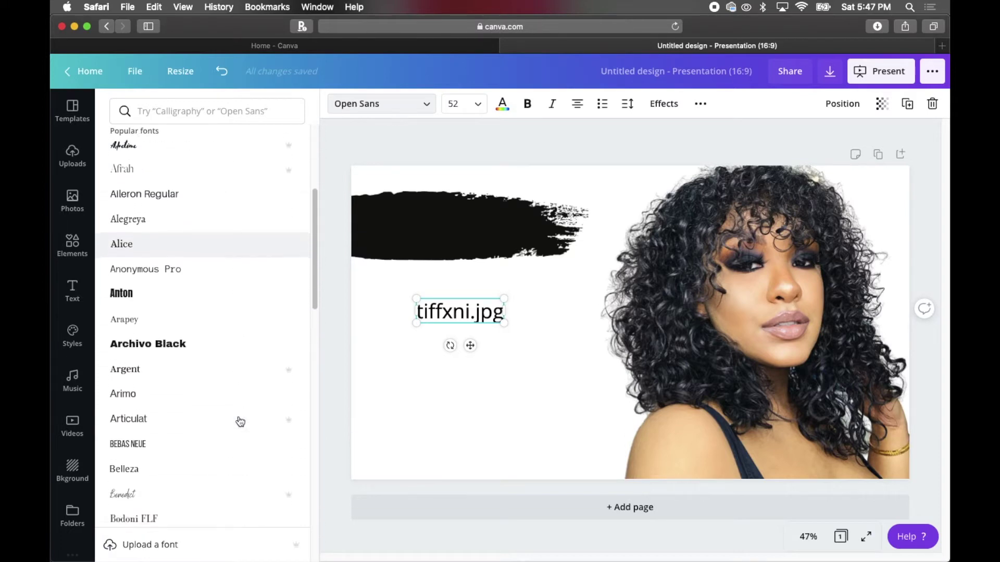
{"action": "scroll", "coordinate": [240, 422], "scroll_direction": "down", "scroll_amount": 12}
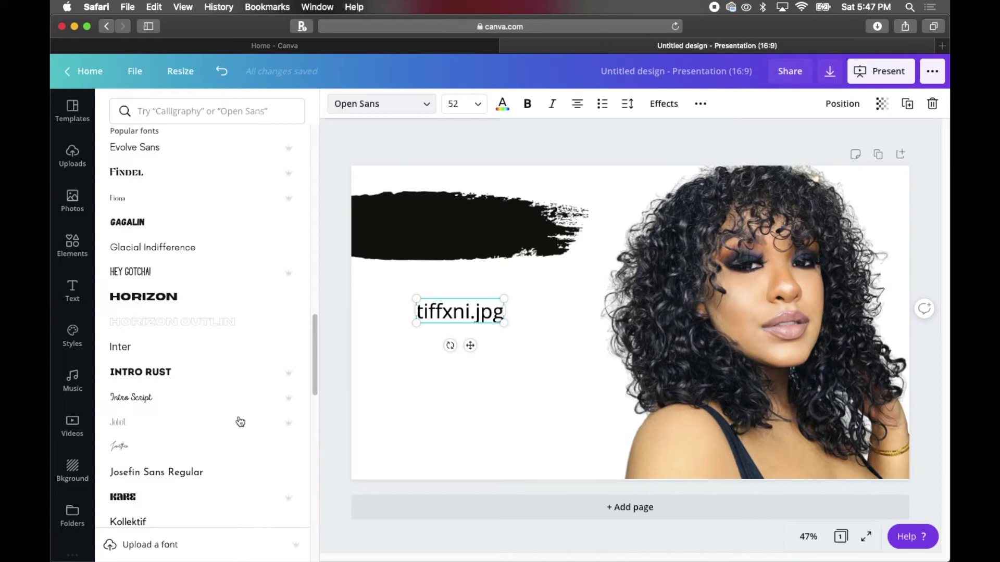
{"action": "left_click", "coordinate": [164, 113]}
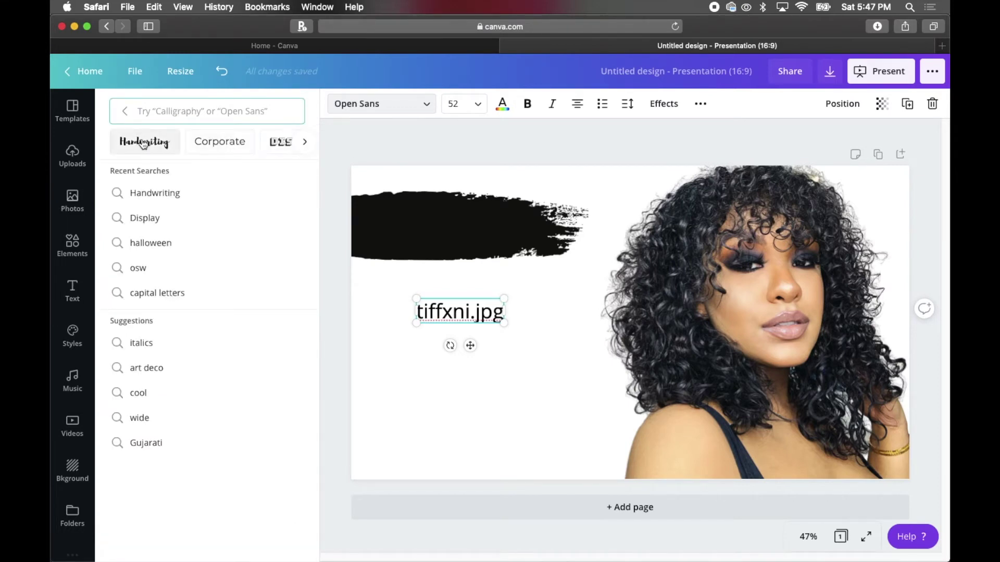
{"action": "left_click", "coordinate": [306, 143]}
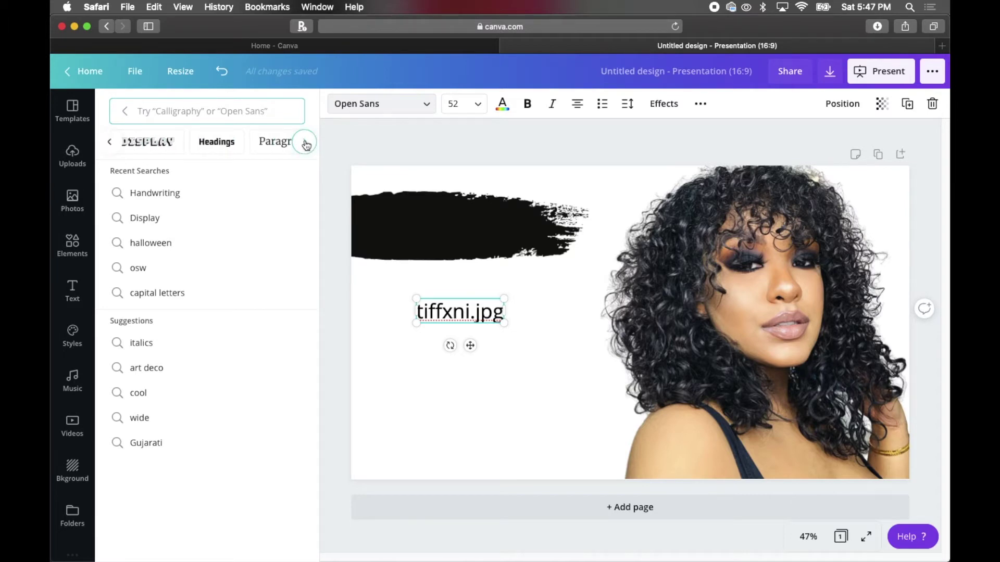
{"action": "left_click", "coordinate": [306, 144]}
{"action": "left_click", "coordinate": [306, 143]}
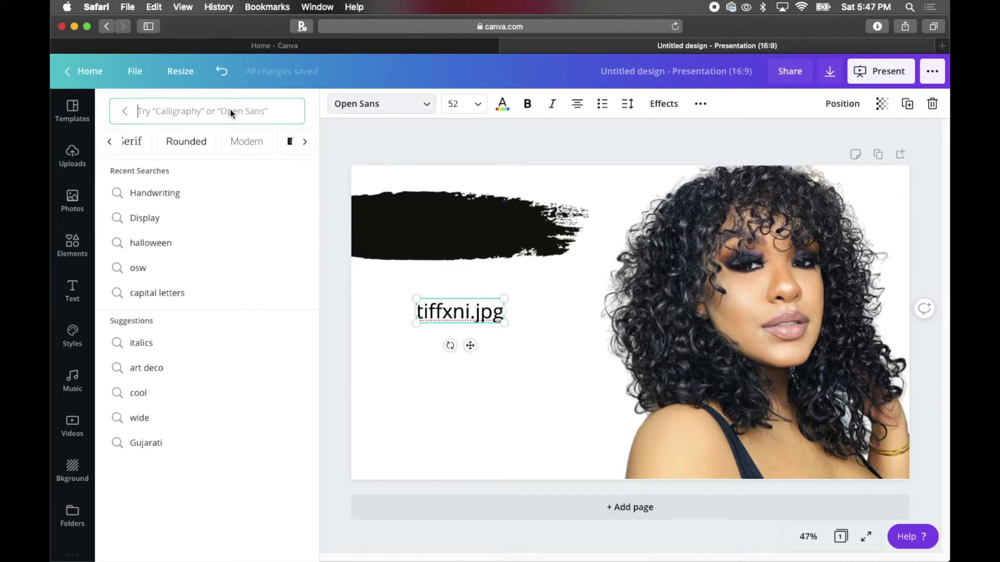
{"action": "left_click", "coordinate": [305, 145]}
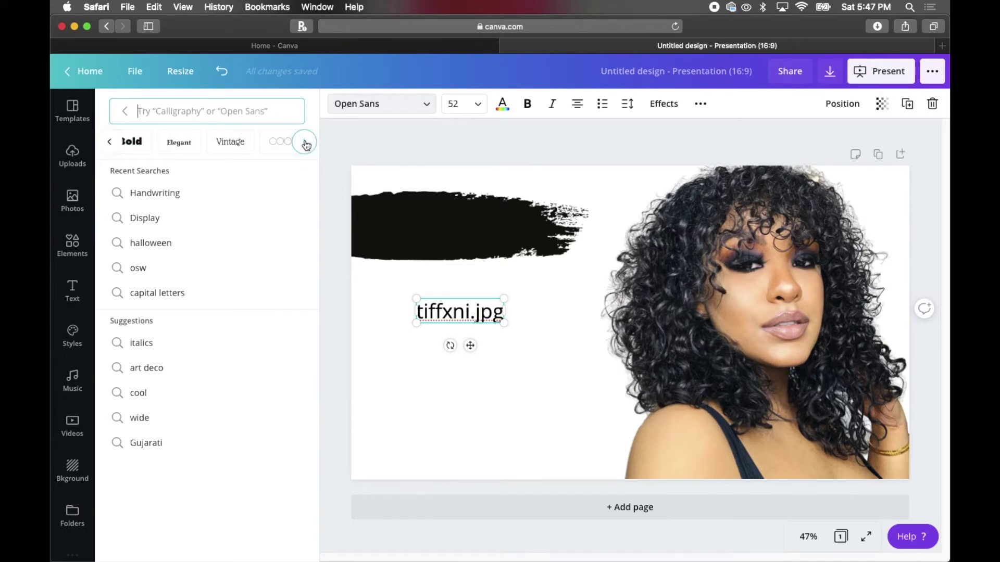
{"action": "left_click", "coordinate": [306, 144]}
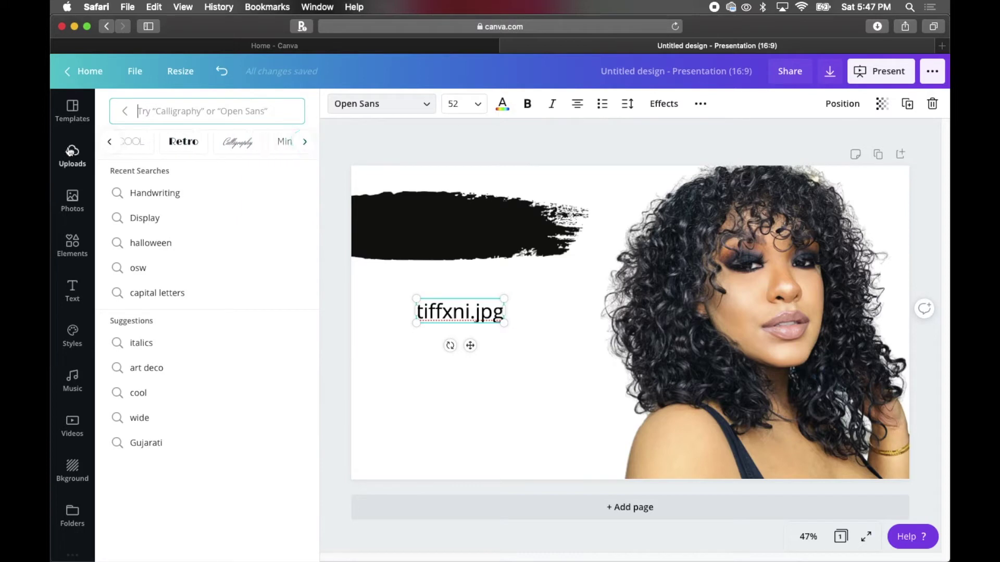
{"action": "left_click", "coordinate": [125, 111]}
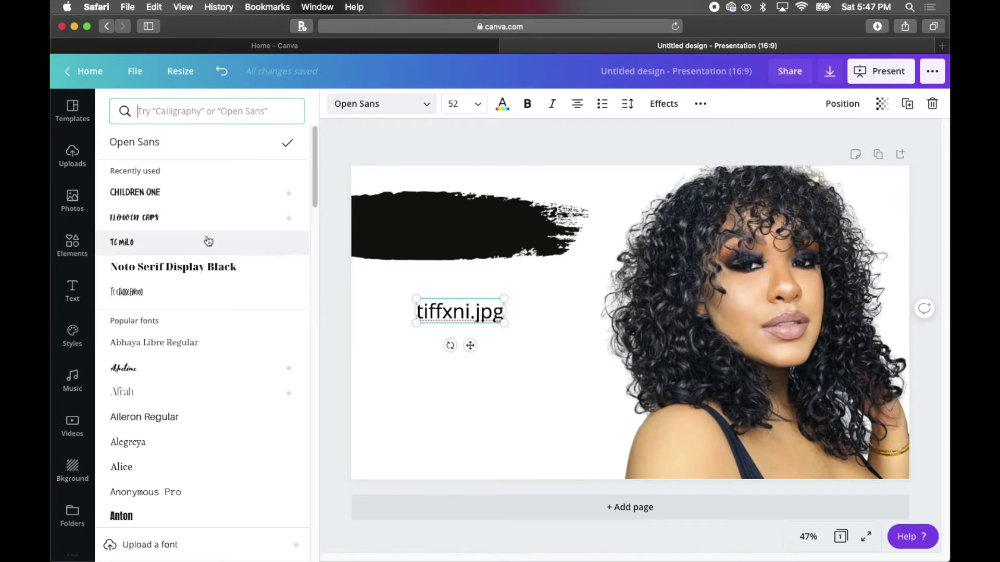
{"action": "left_click", "coordinate": [167, 295]}
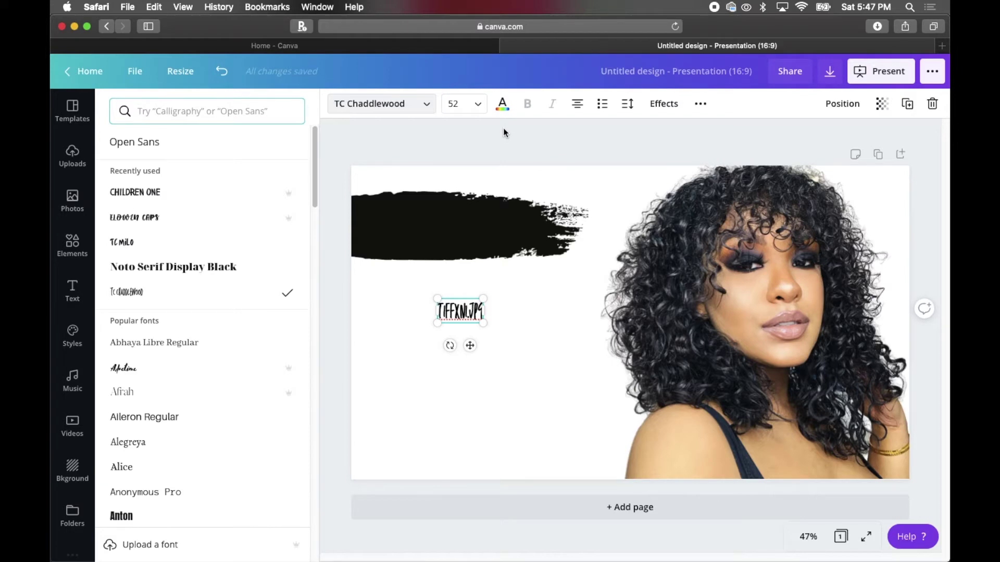
Colour the handle text white, move it onto the black paint stroke and enlarge it to size 101
{"action": "left_click", "coordinate": [503, 105]}
{"action": "left_click", "coordinate": [291, 343]}
{"action": "mouse_move", "coordinate": [470, 345]}
{"action": "left_mouse_down"}
{"action": "mouse_move", "coordinate": [446, 245]}
{"action": "mouse_move", "coordinate": [446, 259]}
{"action": "left_mouse_up"}
{"action": "left_click_drag", "start_coordinate": [473, 214], "coordinate": [513, 191]}
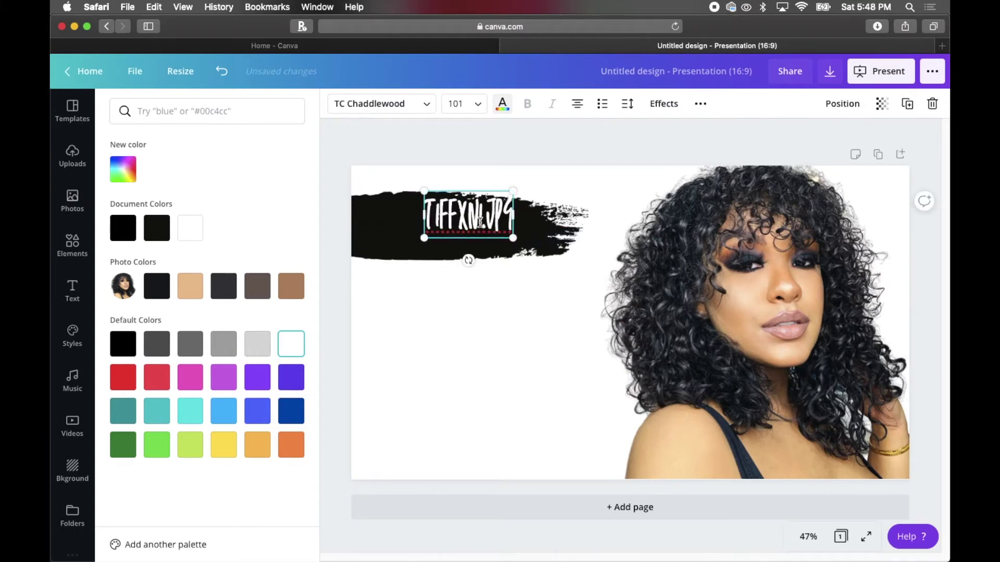
Shift the handle text slightly lower on the paint stroke and widen its text box to span most of the stroke
{"action": "left_click", "coordinate": [552, 153]}
{"action": "left_click_drag", "start_coordinate": [483, 218], "coordinate": [539, 226]}
{"action": "left_click", "coordinate": [505, 161]}
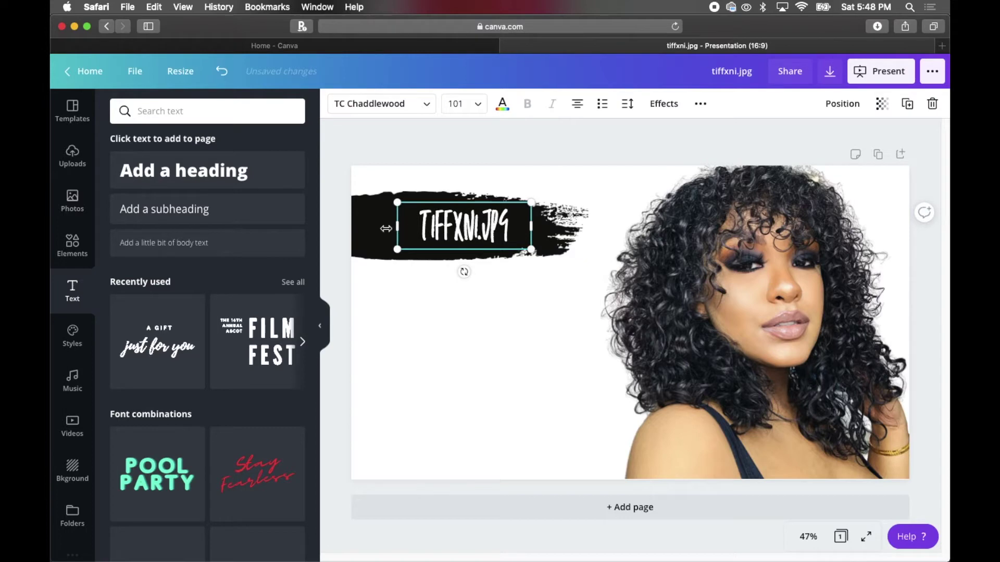
{"action": "left_click_drag", "start_coordinate": [395, 228], "coordinate": [357, 228]}
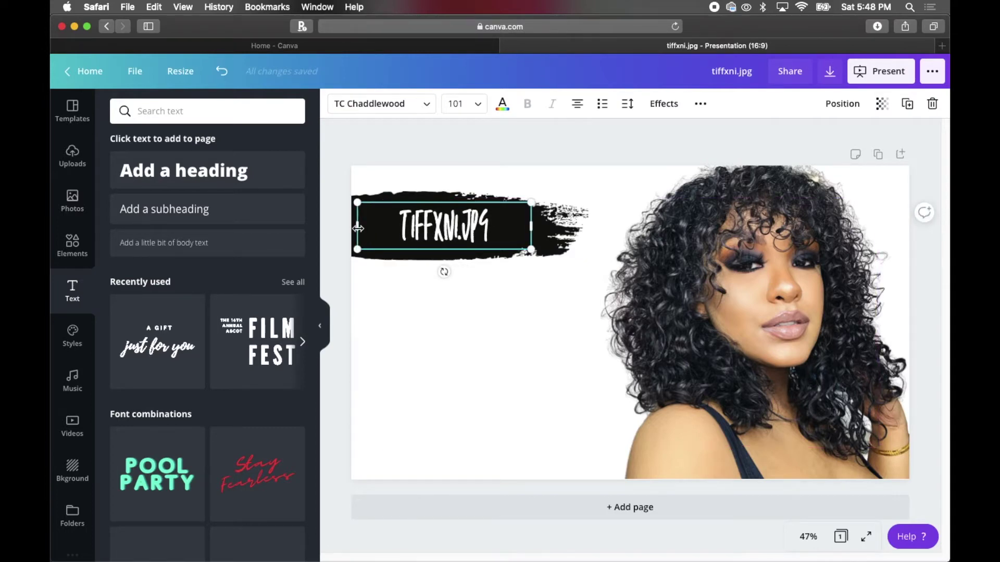
Set the handle text's letter spacing to 158
{"action": "left_click", "coordinate": [635, 112]}
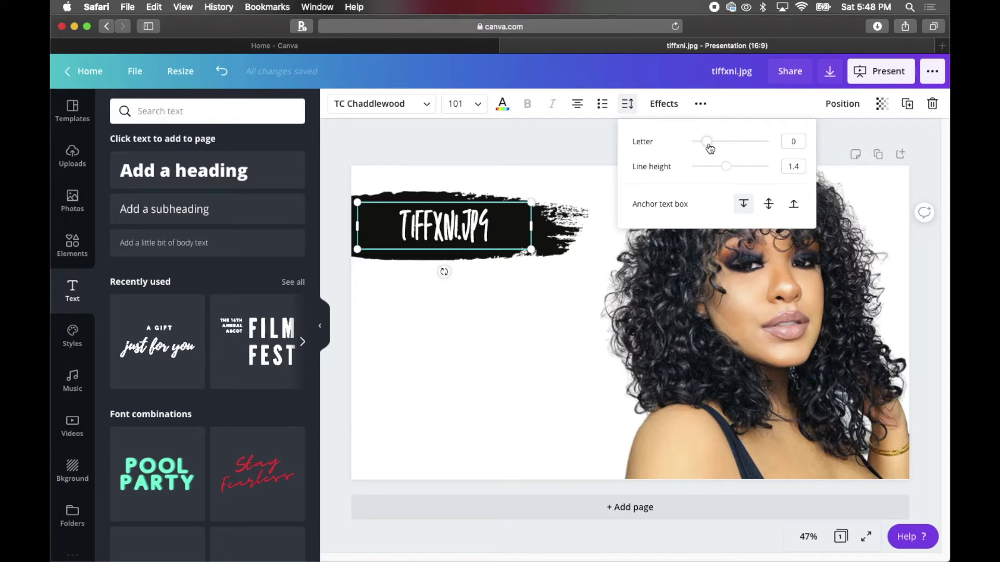
{"action": "left_click_drag", "start_coordinate": [710, 148], "coordinate": [719, 148]}
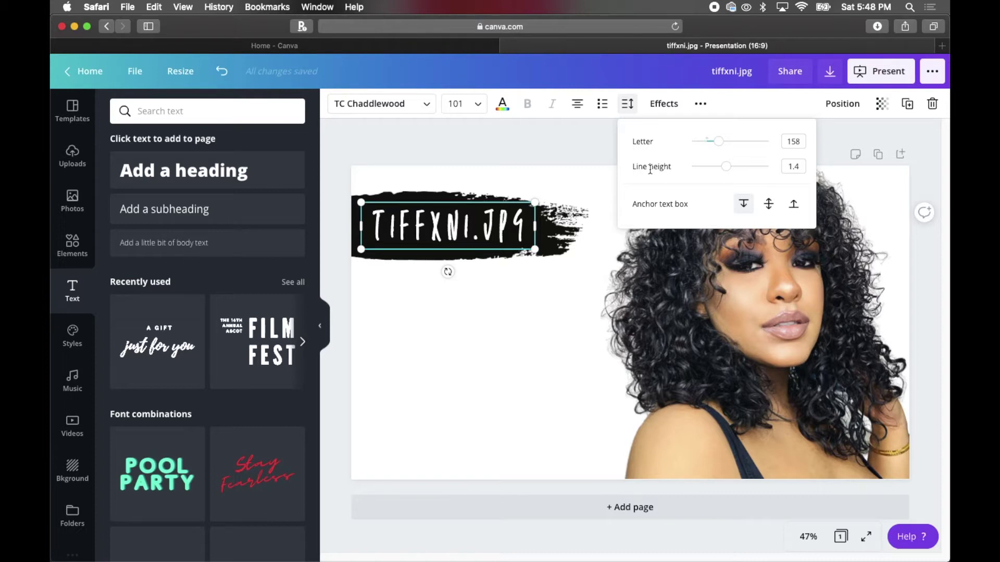
{"action": "key", "text": "Escape"}
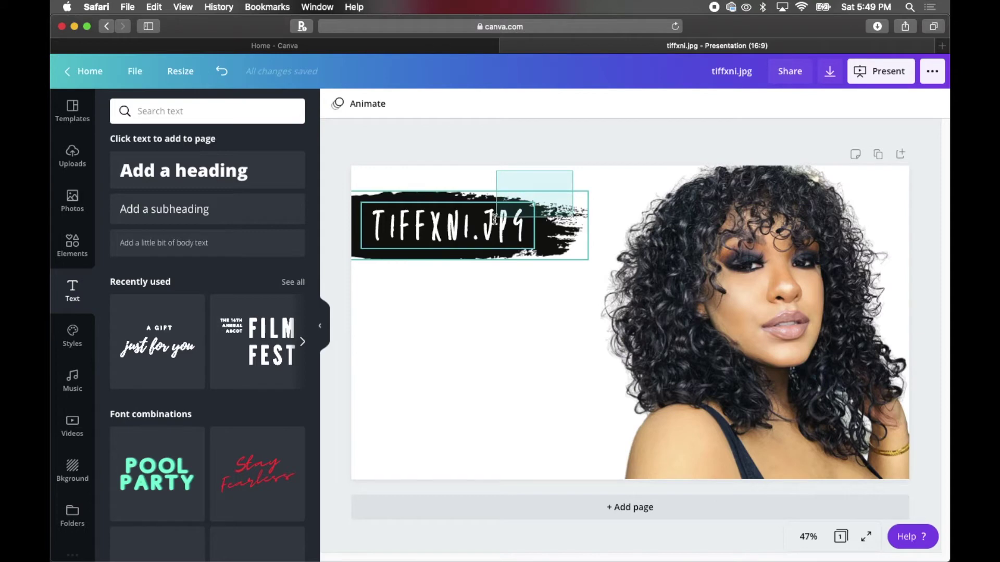
Group the handle text with the black paint stroke
{"action": "left_click", "coordinate": [475, 256]}
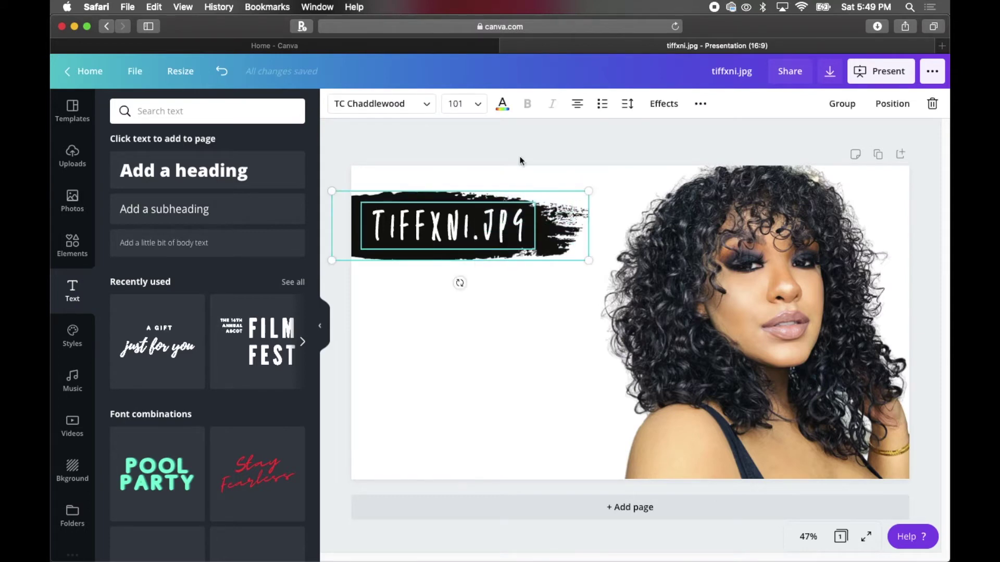
{"action": "left_click", "coordinate": [839, 106]}
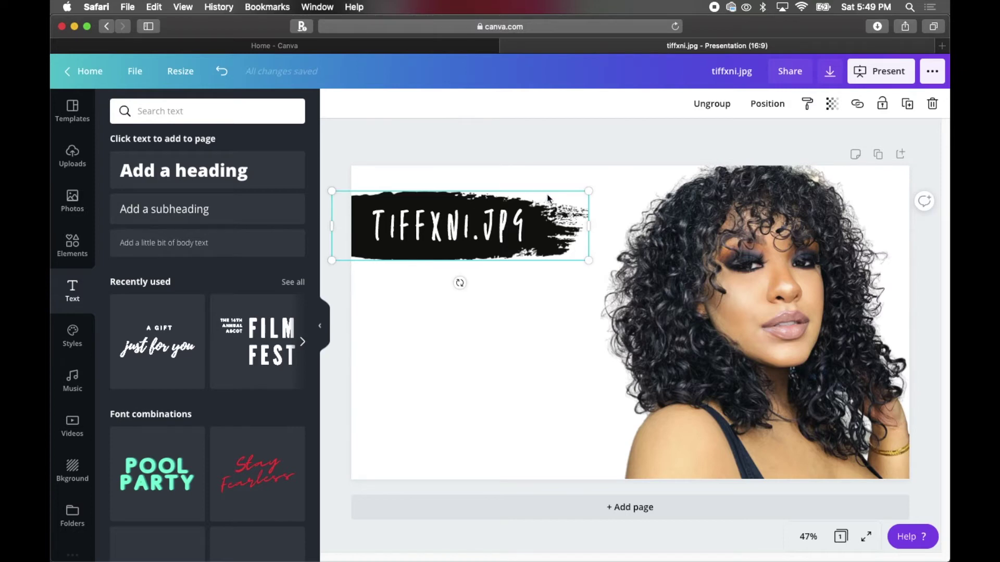
{"action": "mouse_move", "coordinate": [588, 191]}
{"action": "left_mouse_down"}
{"action": "mouse_move", "coordinate": [628, 171]}
{"action": "mouse_move", "coordinate": [531, 201]}
{"action": "mouse_move", "coordinate": [578, 188]}
{"action": "left_mouse_up"}
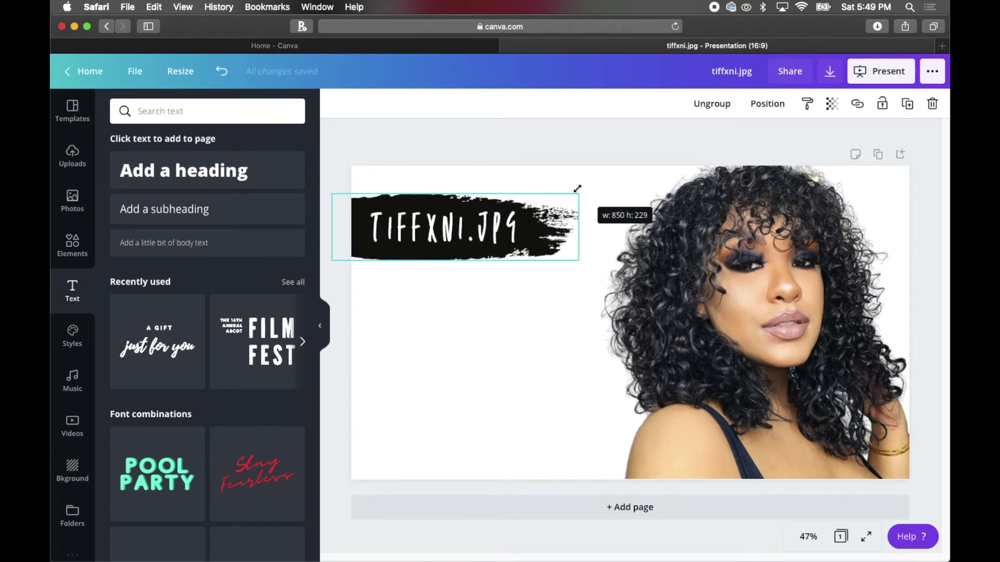
{"action": "left_click_drag", "start_coordinate": [577, 188], "coordinate": [576, 190]}
{"action": "key", "text": "super+z"}
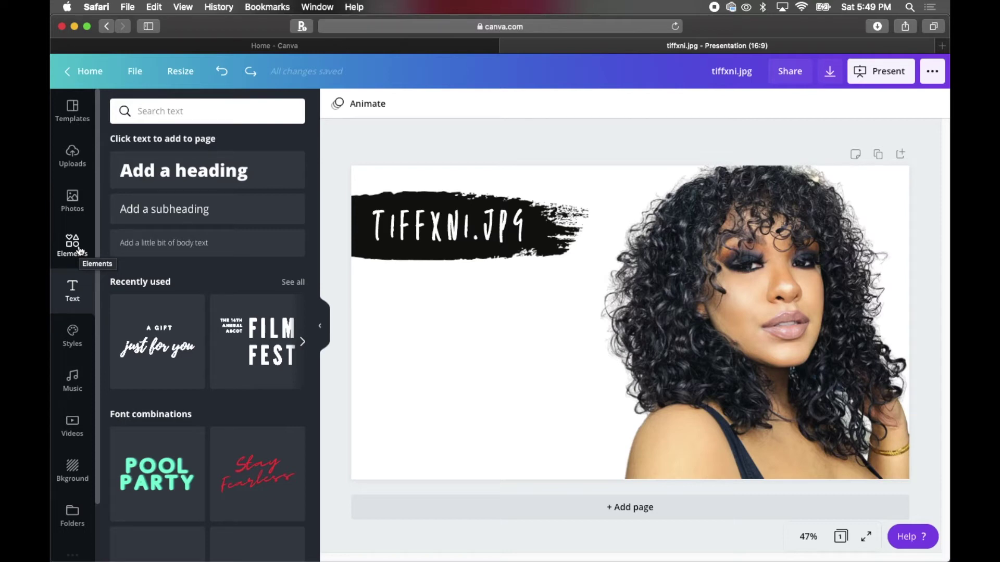
Insert the diagonally striped circle from the Shapes elements and place it below the paint stroke, beside the portrait
{"action": "left_click", "coordinate": [80, 250]}
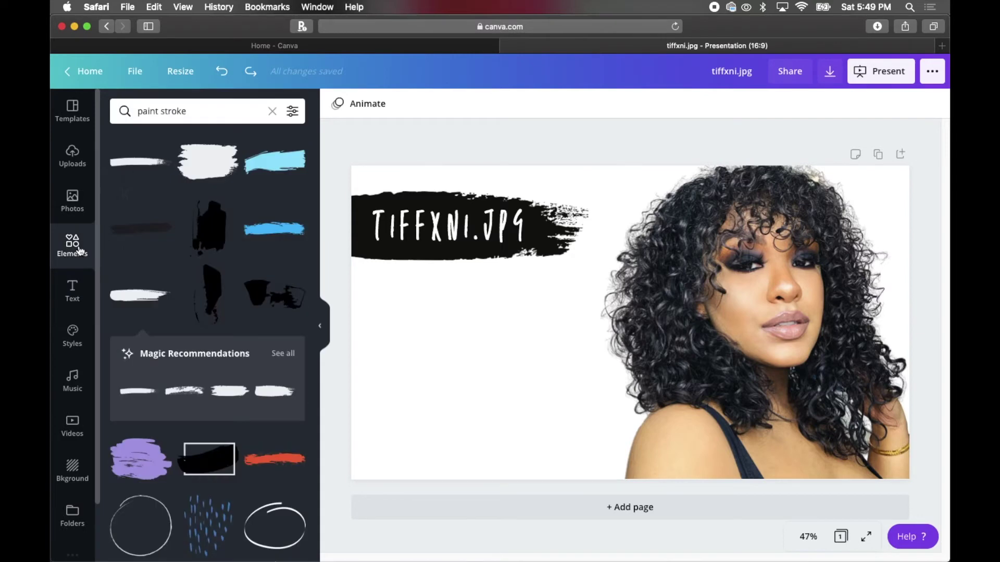
{"action": "left_click", "coordinate": [272, 112]}
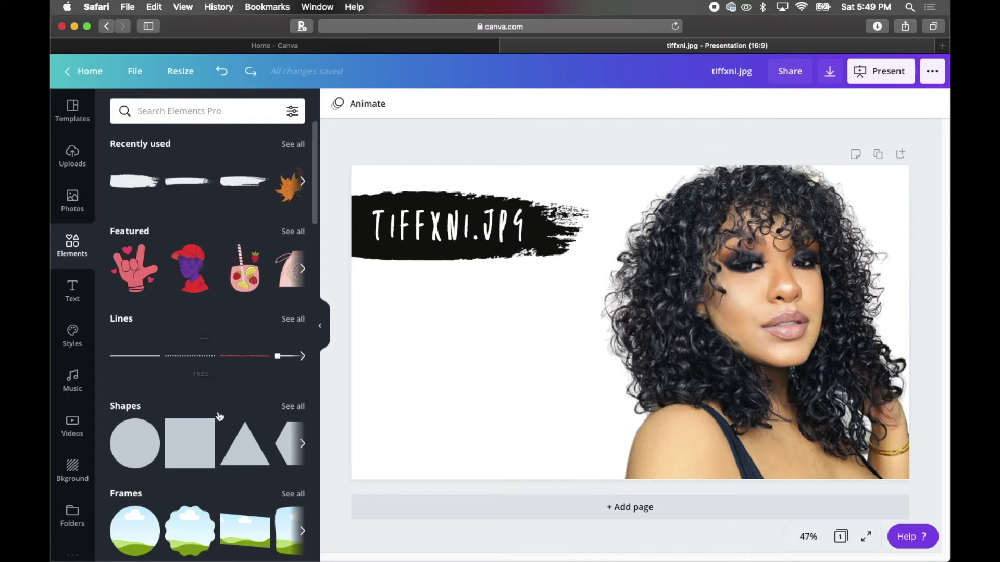
{"action": "left_click", "coordinate": [293, 408]}
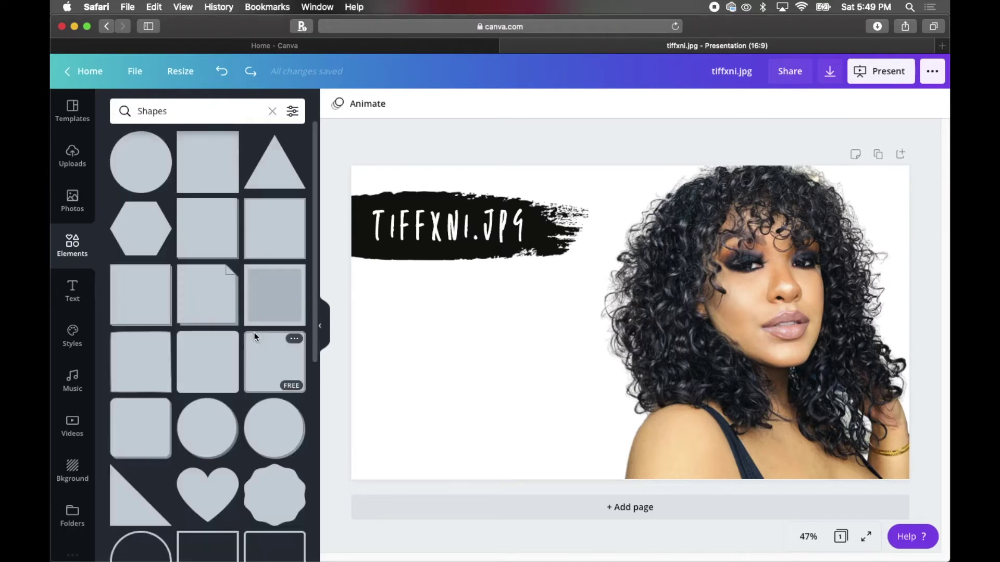
{"action": "scroll", "coordinate": [254, 334], "scroll_direction": "down", "scroll_amount": 10}
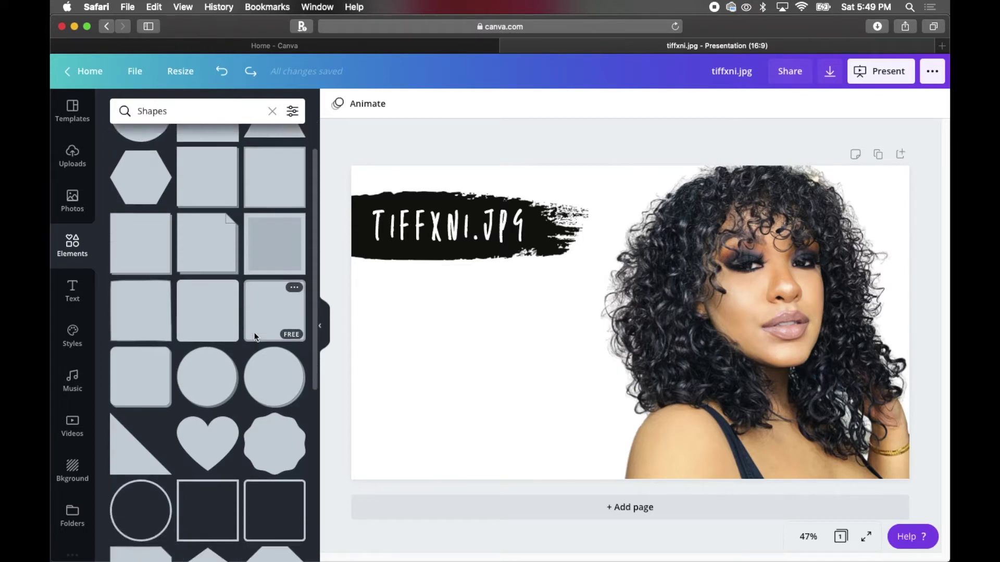
{"action": "scroll", "coordinate": [255, 337], "scroll_direction": "down", "scroll_amount": 2}
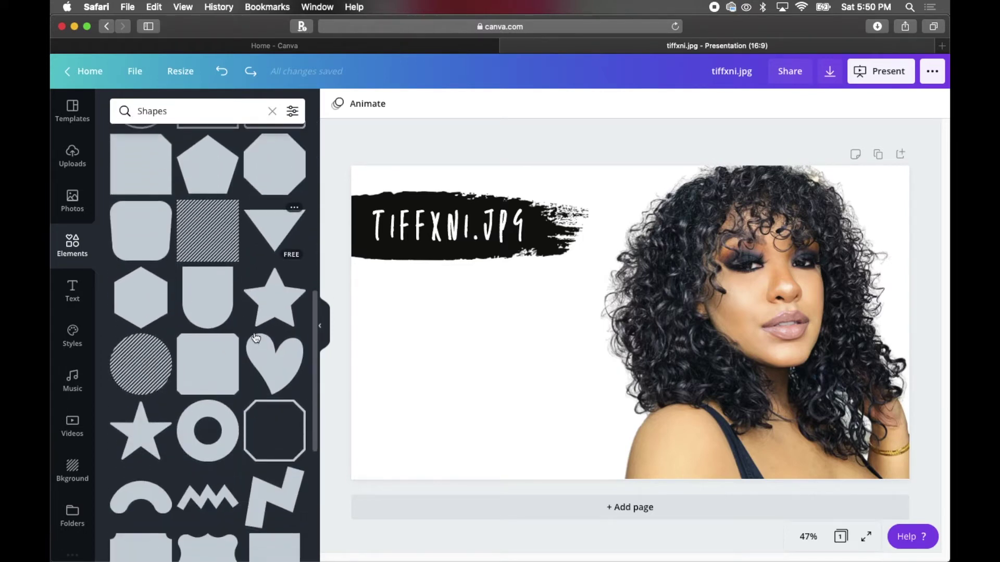
{"action": "left_click", "coordinate": [130, 369]}
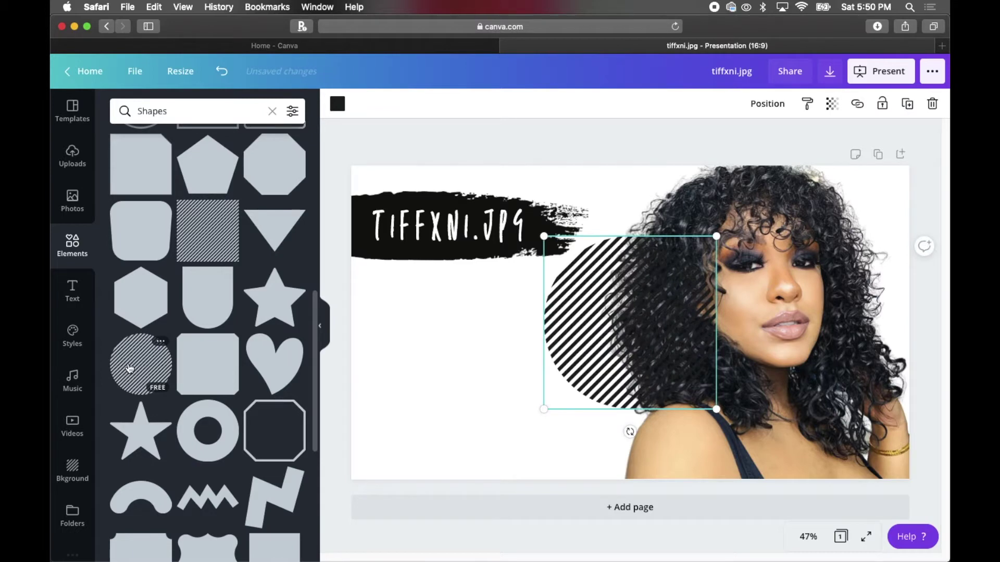
{"action": "left_click_drag", "start_coordinate": [575, 317], "coordinate": [458, 345]}
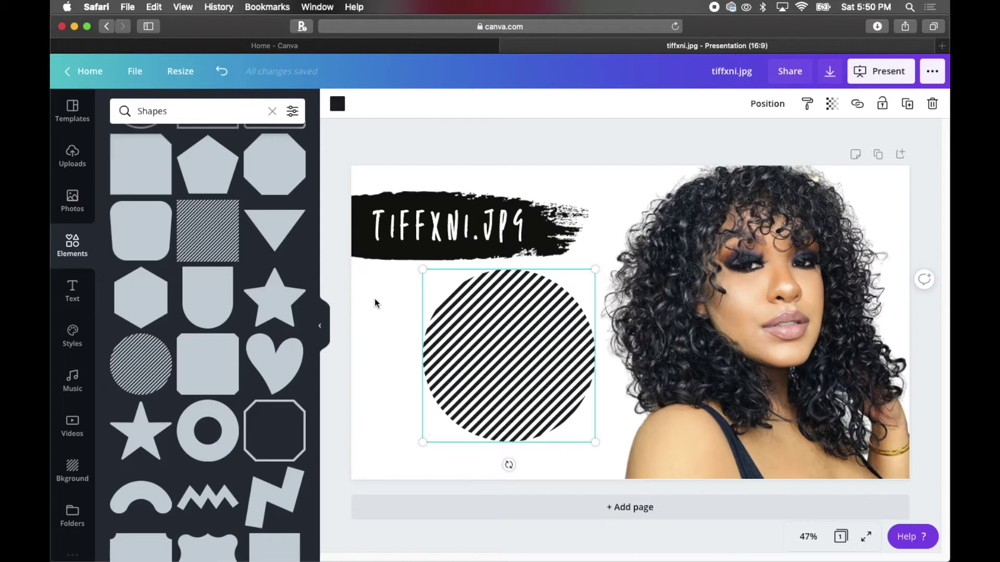
{"action": "left_click", "coordinate": [339, 108]}
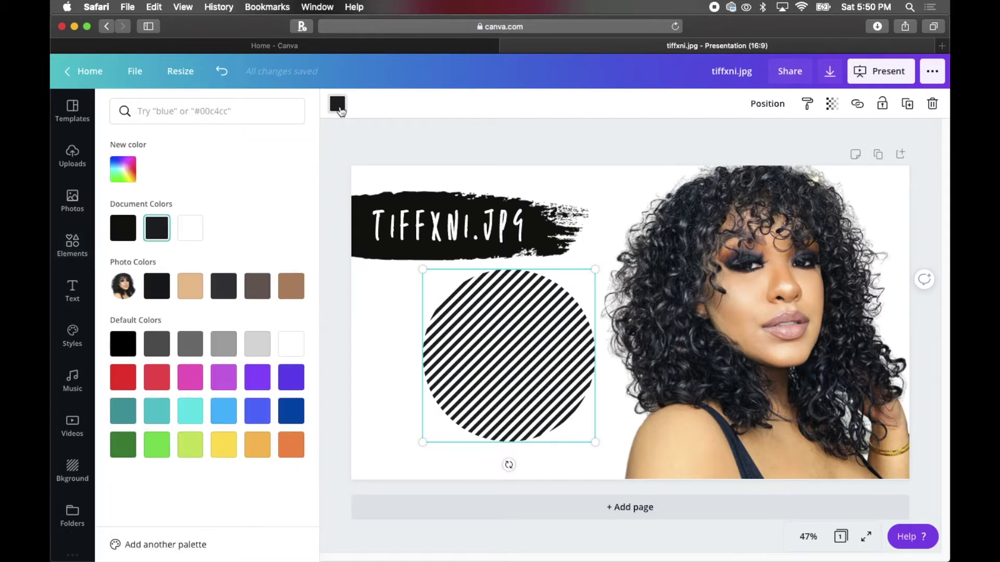
{"action": "left_click", "coordinate": [340, 110]}
Add a circle outline over the striped circle, make it slightly smaller and centre it on the stripes
{"action": "scroll", "coordinate": [250, 249], "scroll_direction": "up", "scroll_amount": 5}
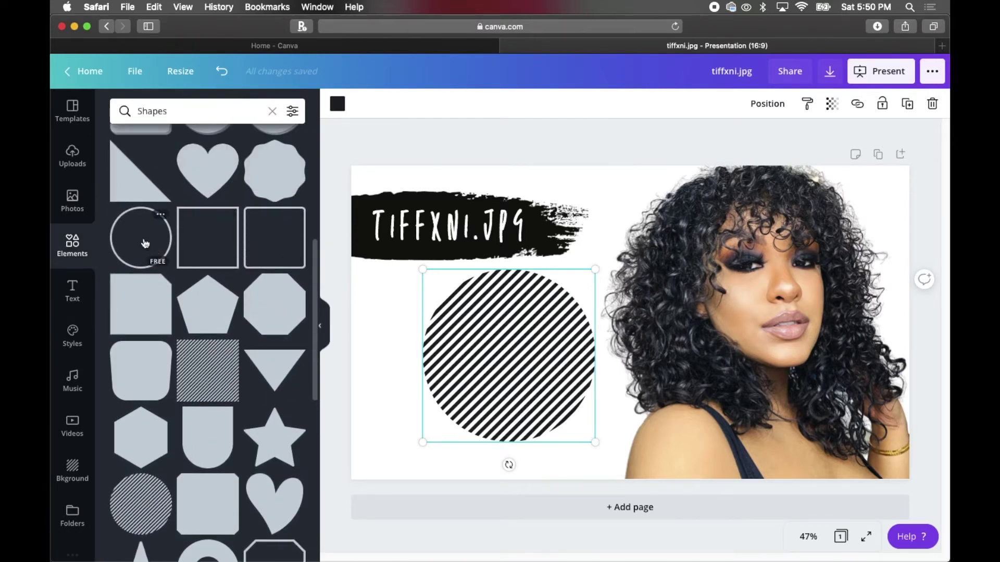
{"action": "left_click_drag", "start_coordinate": [146, 243], "coordinate": [485, 330]}
{"action": "left_click_drag", "start_coordinate": [587, 272], "coordinate": [568, 292]}
{"action": "left_click_drag", "start_coordinate": [526, 364], "coordinate": [537, 354]}
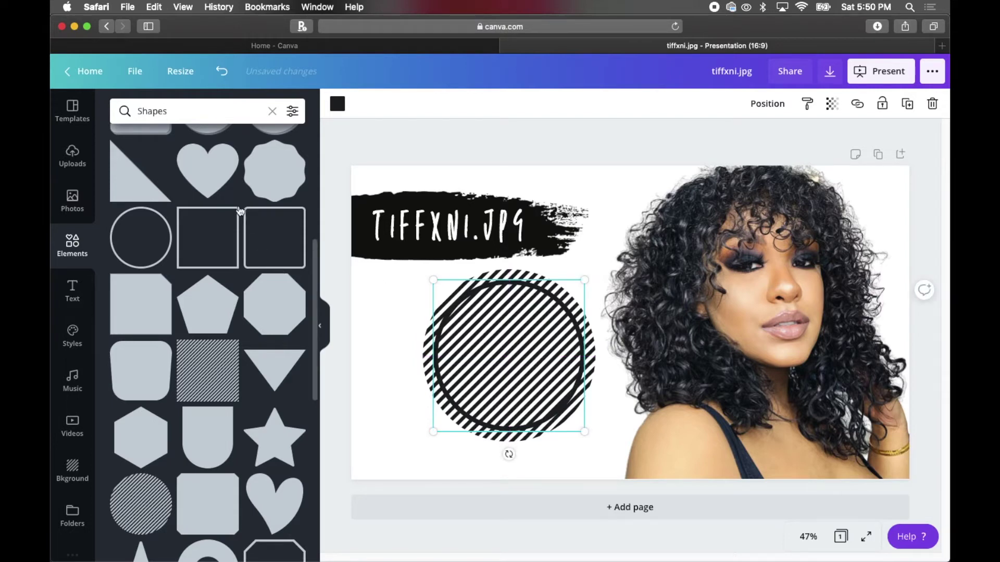
Add a solid circle over the striped one, shrink it to fit just inside the circle outline and centre it there
{"action": "scroll", "coordinate": [240, 210], "scroll_direction": "up", "scroll_amount": 5}
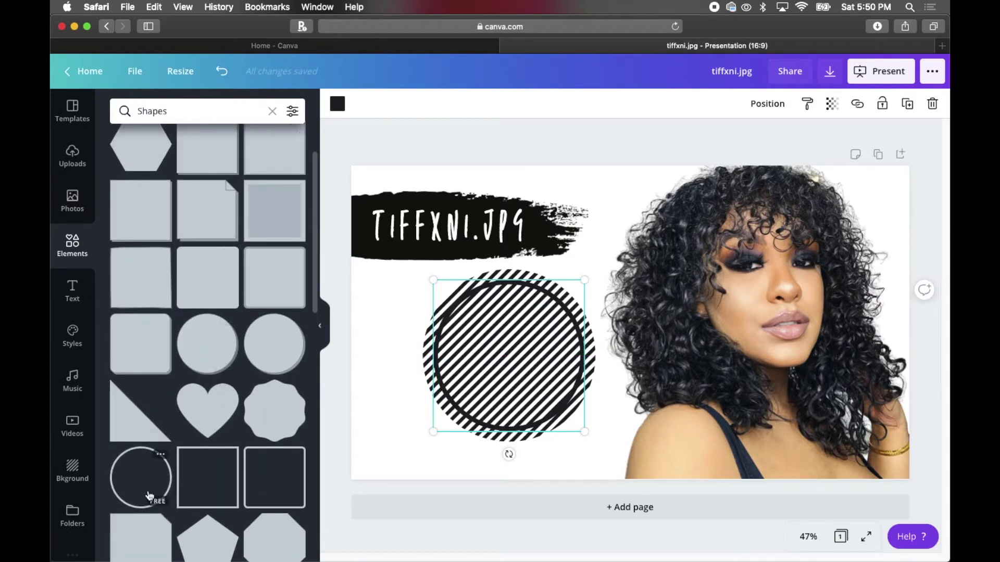
{"action": "scroll", "coordinate": [196, 340], "scroll_direction": "up", "scroll_amount": 2}
{"action": "left_click_drag", "start_coordinate": [147, 152], "coordinate": [508, 322]}
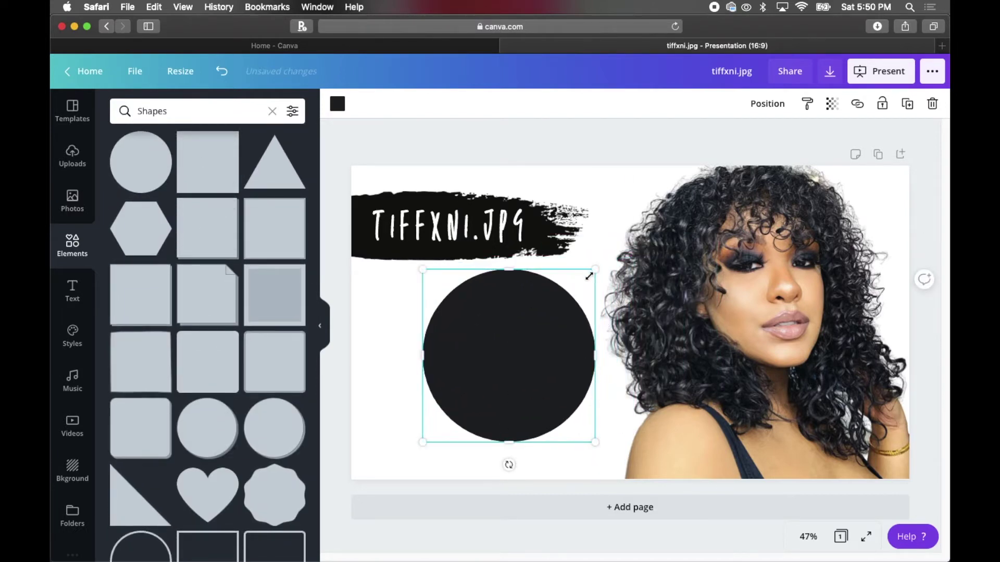
{"action": "left_click_drag", "start_coordinate": [592, 274], "coordinate": [575, 290]}
{"action": "left_click_drag", "start_coordinate": [521, 347], "coordinate": [531, 337]}
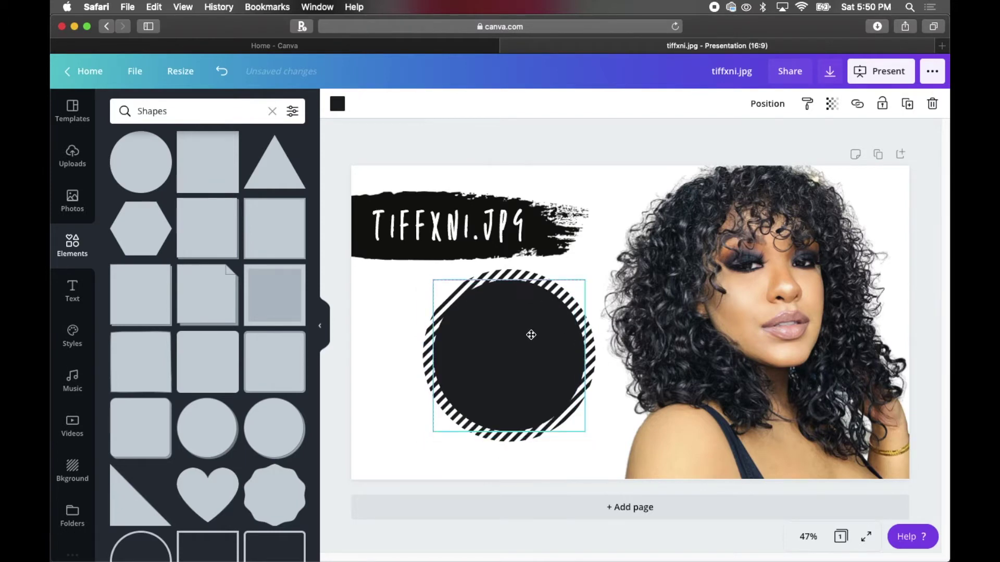
{"action": "mouse_move", "coordinate": [587, 280]}
{"action": "left_mouse_down"}
{"action": "mouse_move", "coordinate": [583, 295]}
{"action": "mouse_move", "coordinate": [576, 289]}
{"action": "left_mouse_up"}
{"action": "left_click_drag", "start_coordinate": [533, 349], "coordinate": [535, 341]}
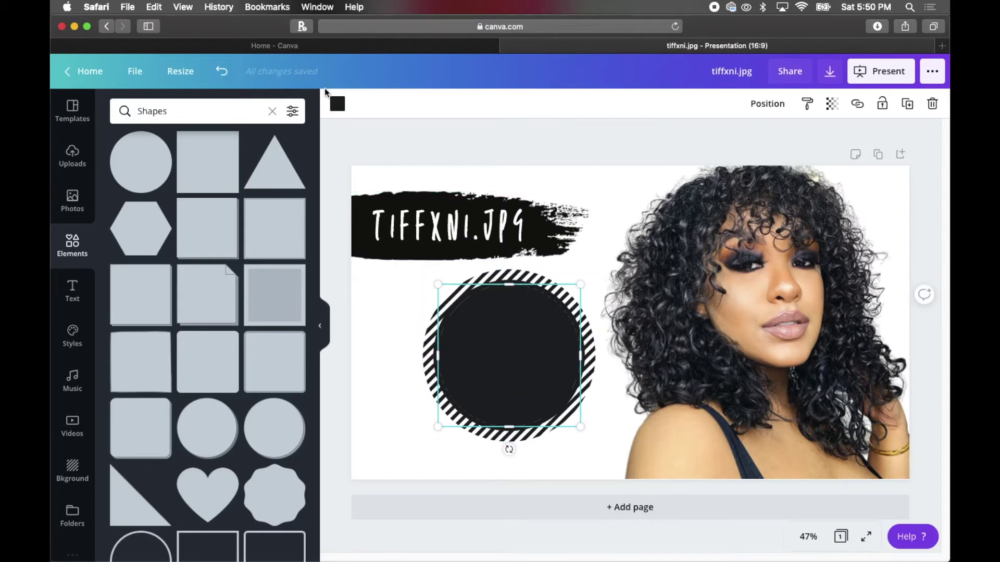
Fill the solid circle inside the outline with white
{"action": "left_click", "coordinate": [339, 104]}
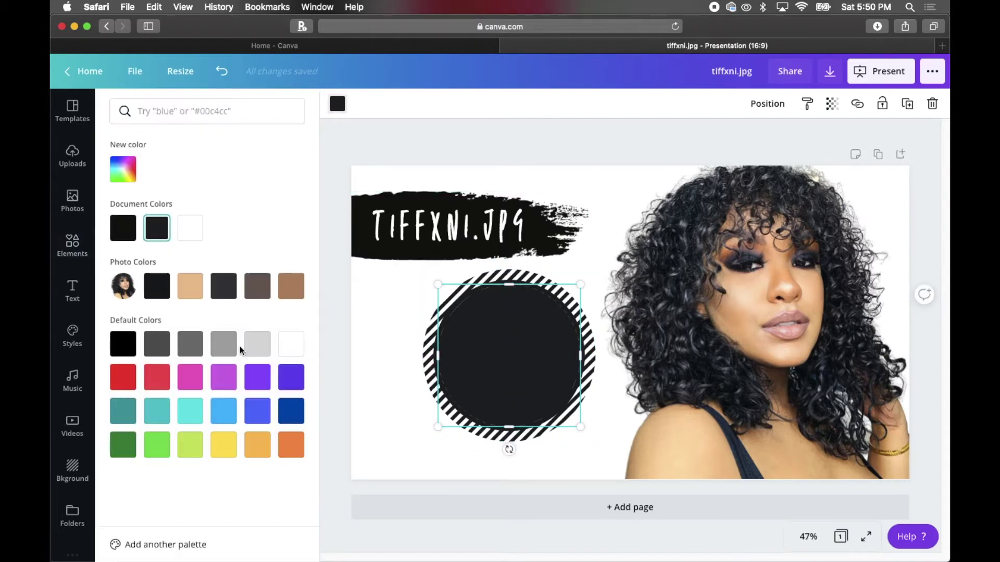
{"action": "left_click", "coordinate": [290, 343]}
{"action": "key", "text": "Escape"}
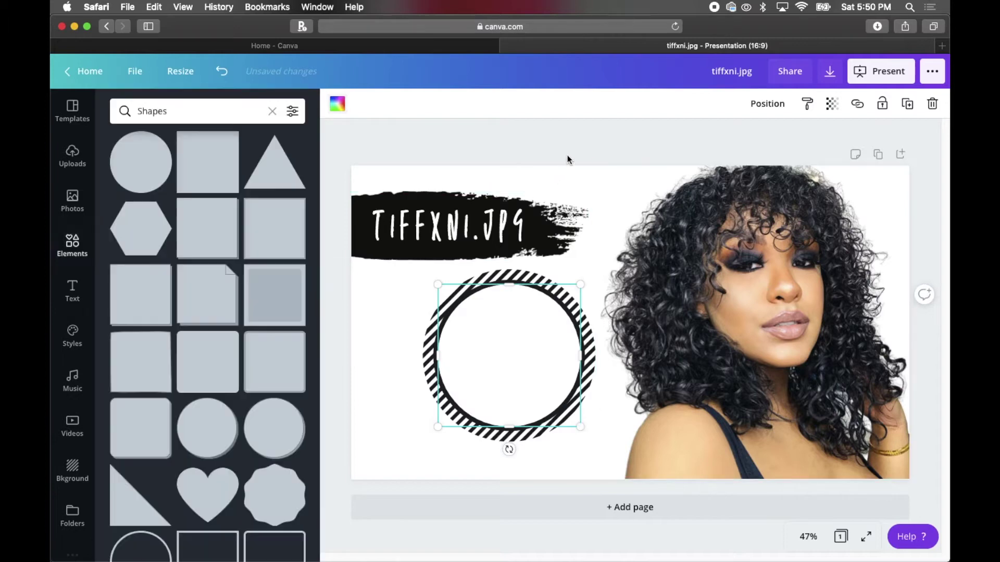
{"action": "left_click", "coordinate": [565, 145]}
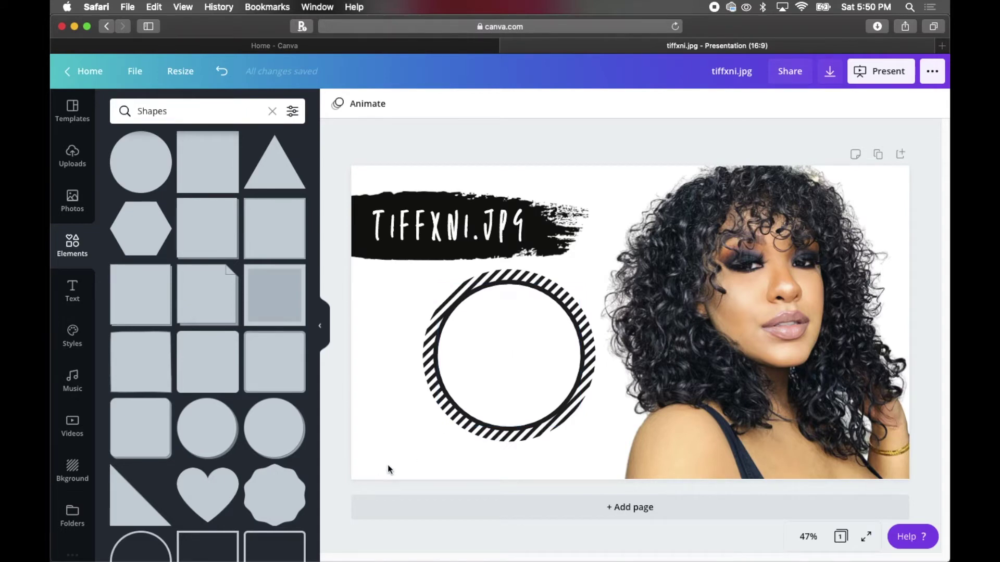
Group the striped circle, outline and white circle into one badge and scale it down
{"action": "left_click_drag", "start_coordinate": [399, 446], "coordinate": [531, 327]}
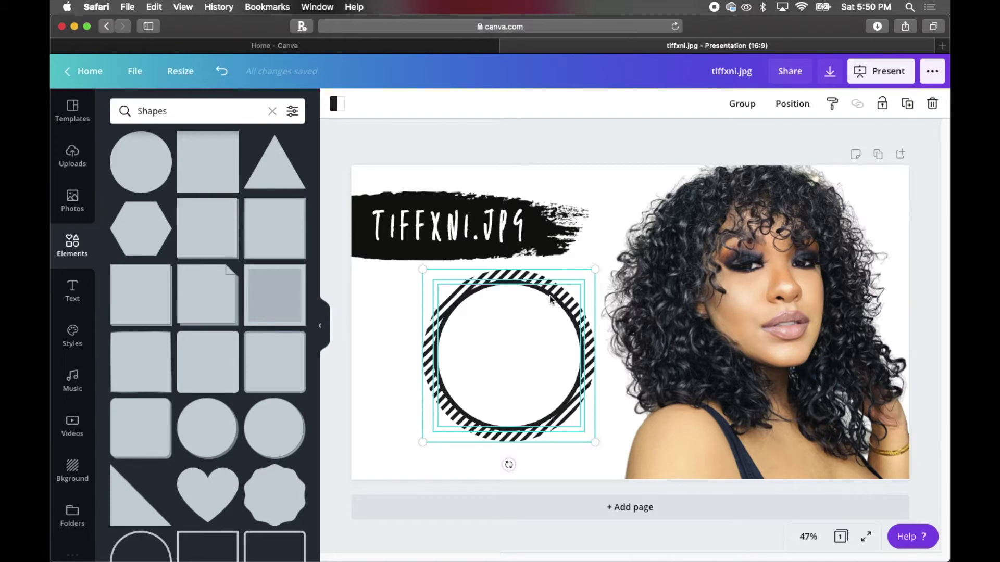
{"action": "left_click", "coordinate": [740, 104]}
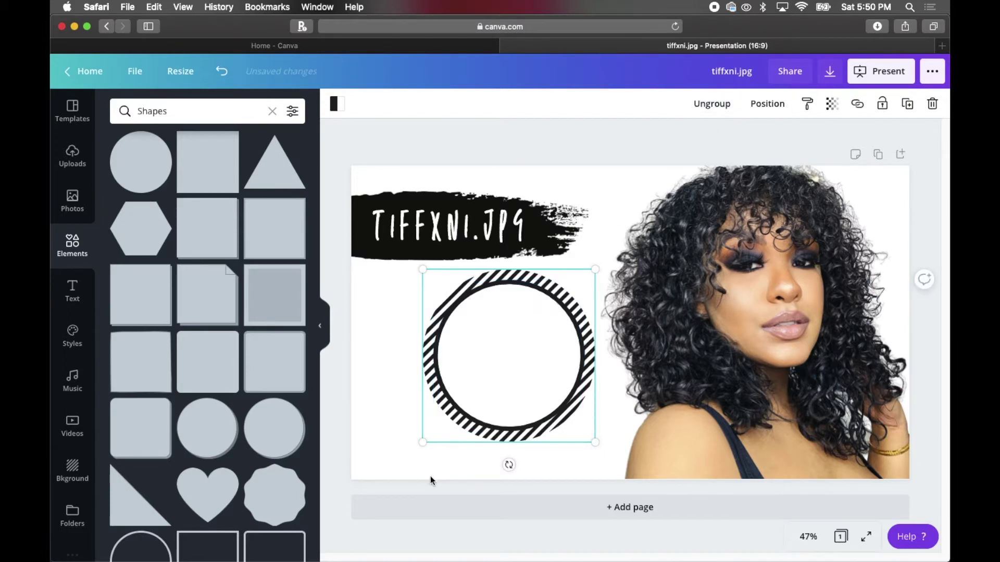
{"action": "left_click_drag", "start_coordinate": [423, 442], "coordinate": [464, 398]}
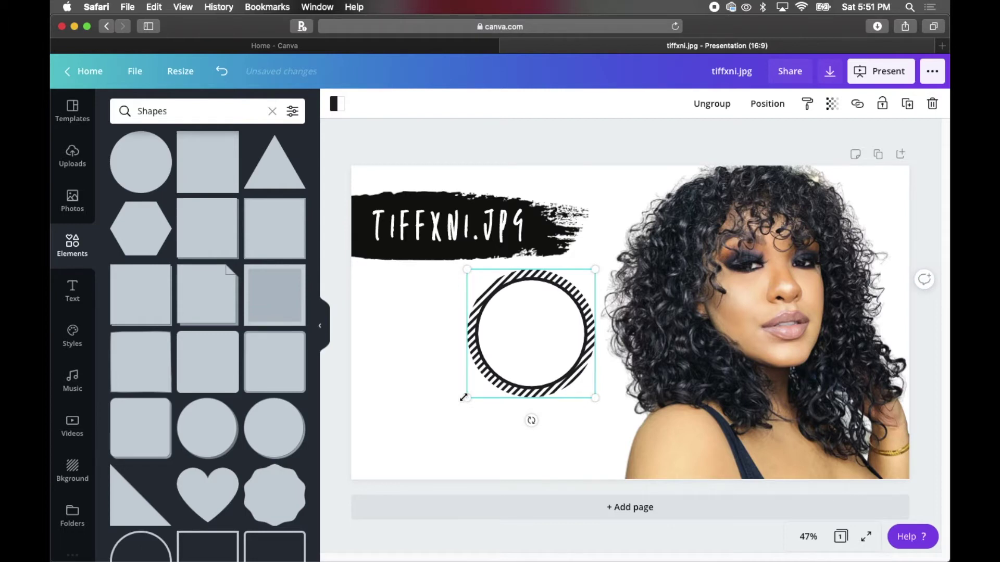
Duplicate the circle badge to its lower left, shrink the one beside the portrait slightly and enlarge the other
{"action": "left_click", "coordinate": [547, 325]}
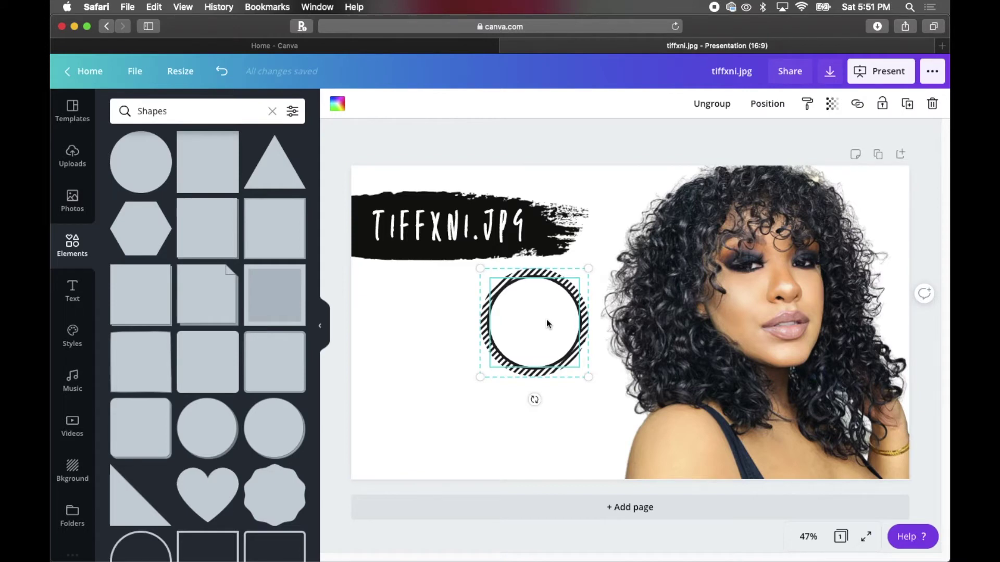
{"action": "key", "text": "super+d"}
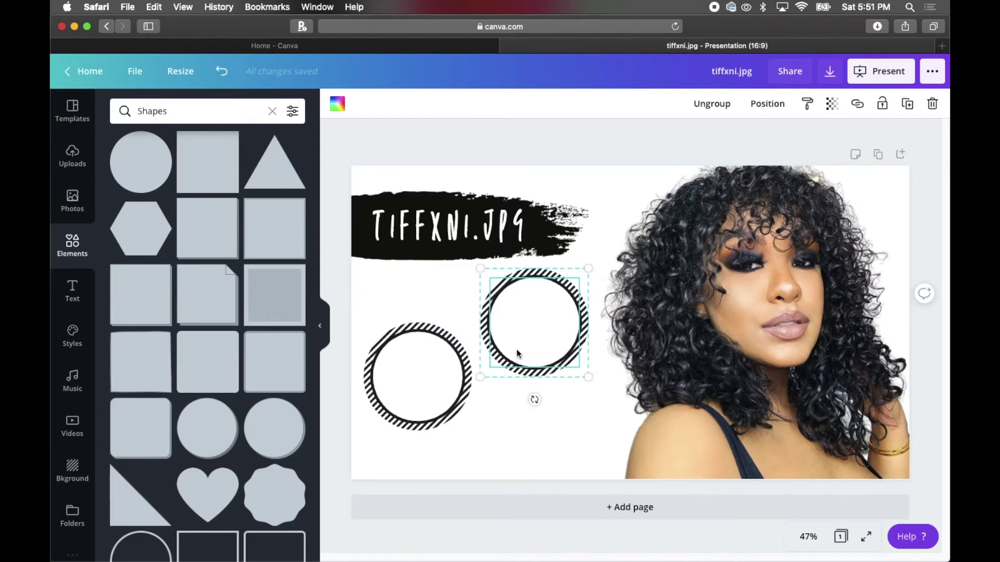
{"action": "left_click_drag", "start_coordinate": [480, 376], "coordinate": [490, 377]}
{"action": "left_click", "coordinate": [422, 387]}
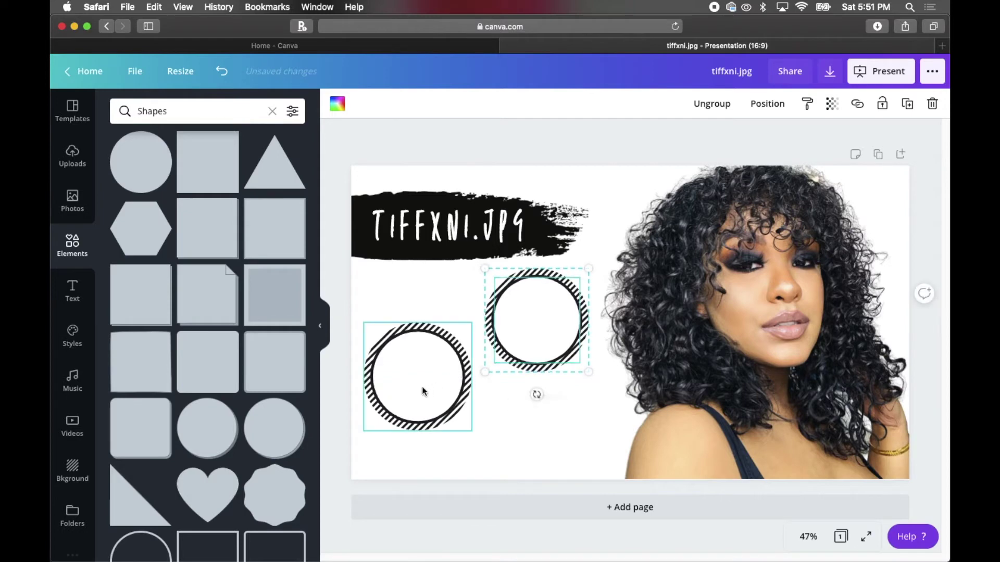
{"action": "left_click_drag", "start_coordinate": [472, 431], "coordinate": [501, 446]}
Tuck the smaller badge up under the ragged end of the paint stroke beside the portrait and adjust the larger badge's position
{"action": "left_click", "coordinate": [547, 339]}
{"action": "left_click_drag", "start_coordinate": [547, 336], "coordinate": [552, 335]}
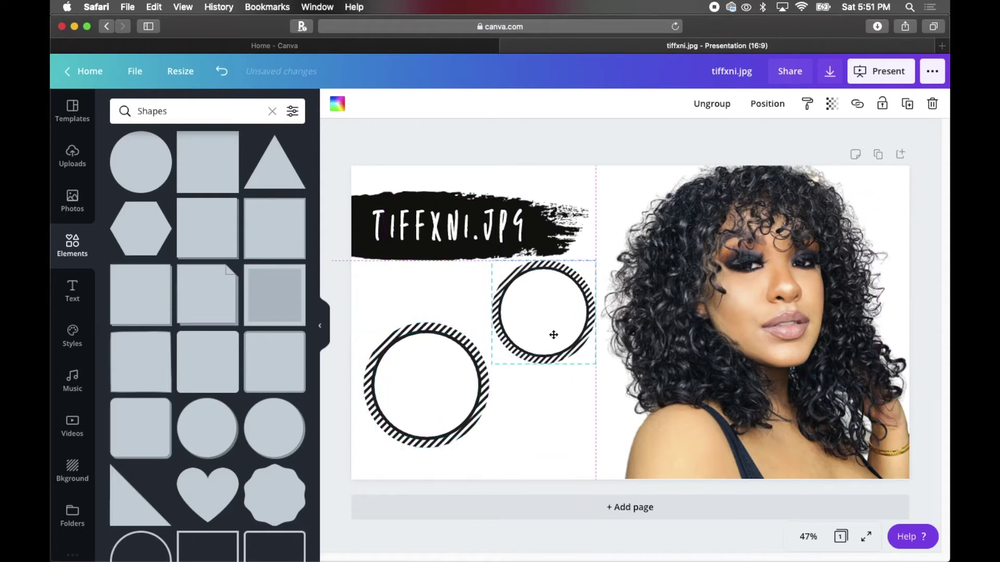
{"action": "left_click", "coordinate": [417, 394]}
{"action": "left_click_drag", "start_coordinate": [418, 394], "coordinate": [417, 385]}
{"action": "left_click", "coordinate": [440, 151]}
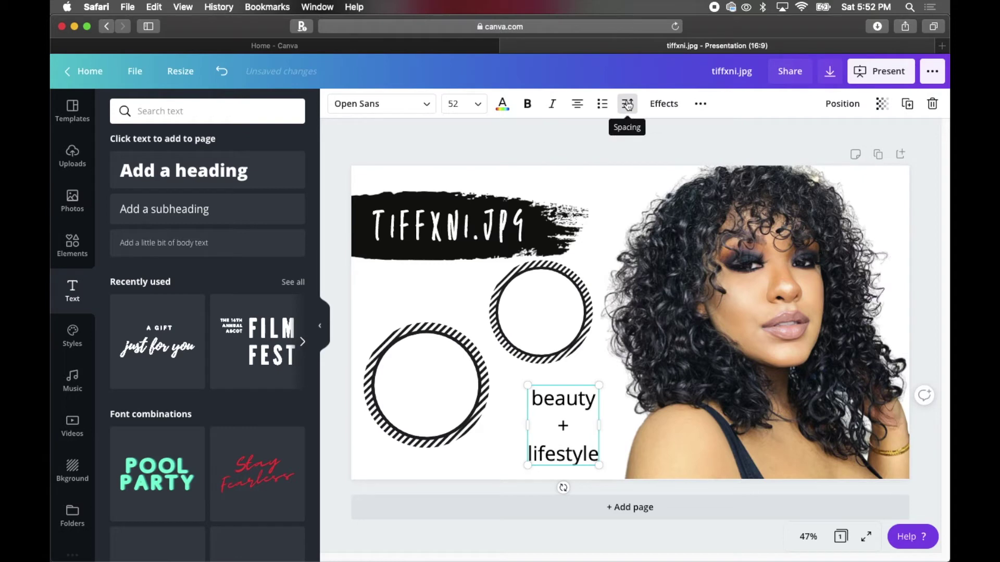
Tighten the line height of the "beauty + lifestyle" text, fit it inside the smaller badge and set its font to TC Chaddlewood
{"action": "left_click", "coordinate": [628, 104]}
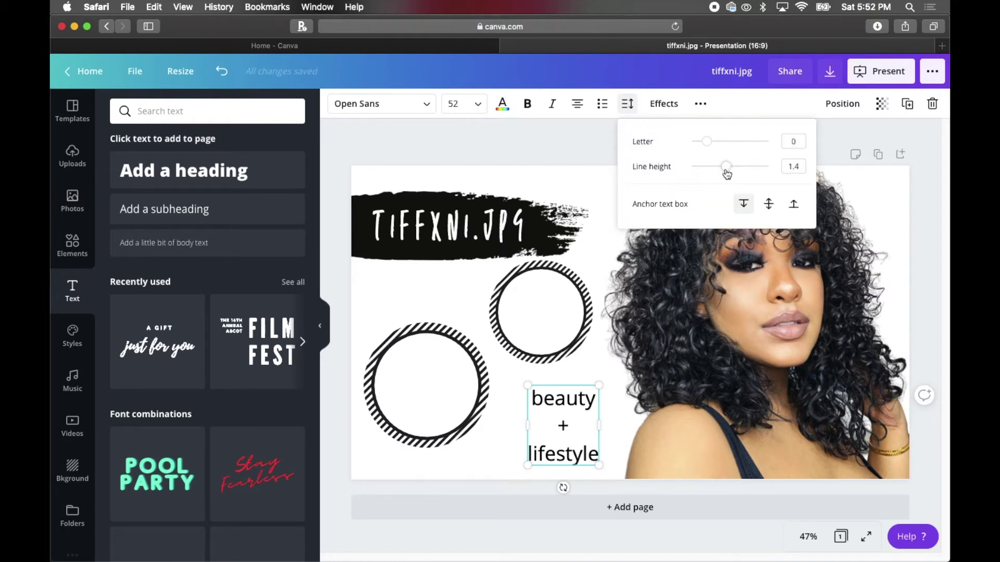
{"action": "left_click_drag", "start_coordinate": [728, 173], "coordinate": [717, 173]}
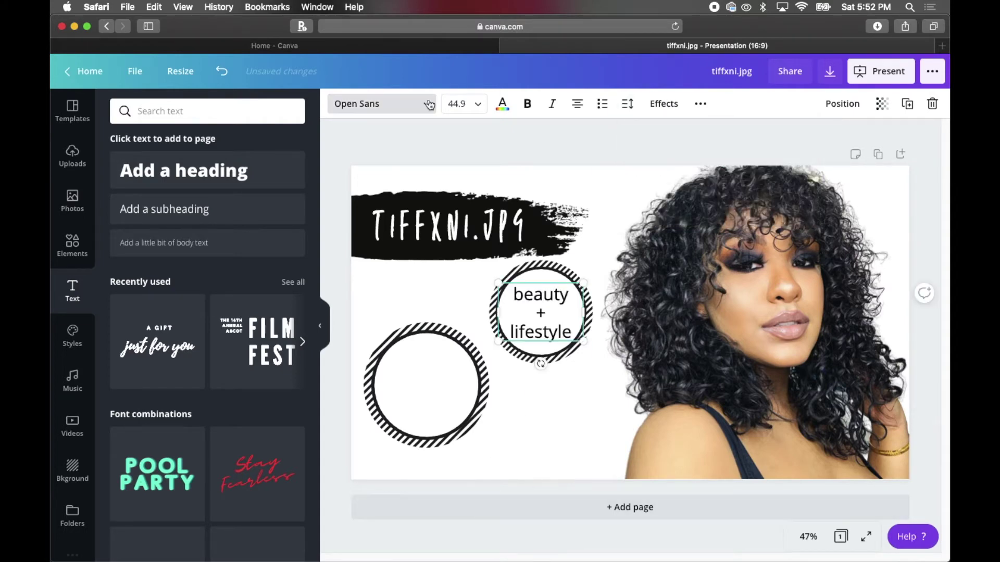
{"action": "left_click", "coordinate": [365, 104]}
{"action": "left_click", "coordinate": [225, 226]}
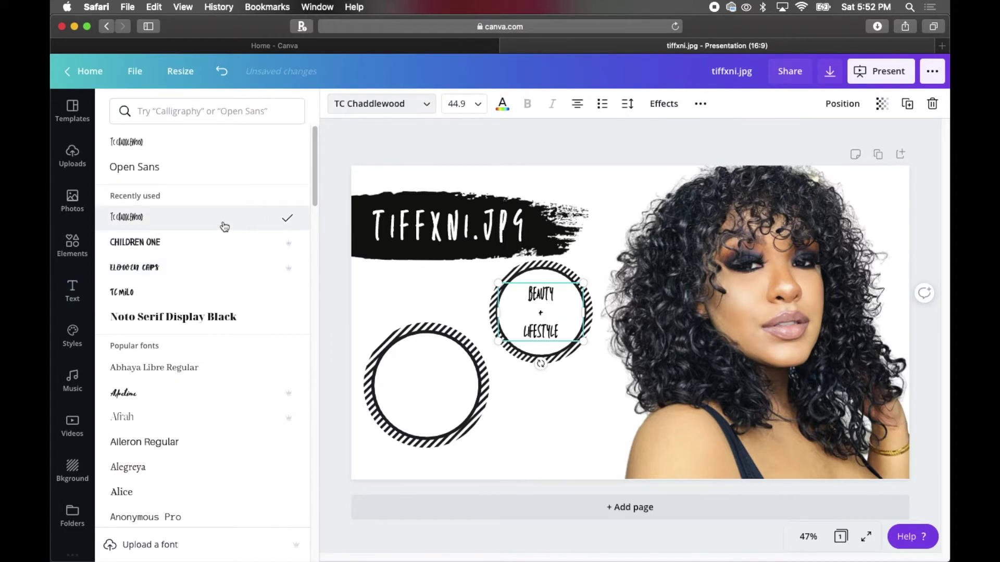
Widen the letter spacing of the "beauty + lifestyle" text slightly
{"action": "left_click", "coordinate": [627, 106]}
{"action": "left_click_drag", "start_coordinate": [707, 147], "coordinate": [717, 147]}
{"action": "left_click", "coordinate": [595, 156]}
{"action": "left_click", "coordinate": [598, 180]}
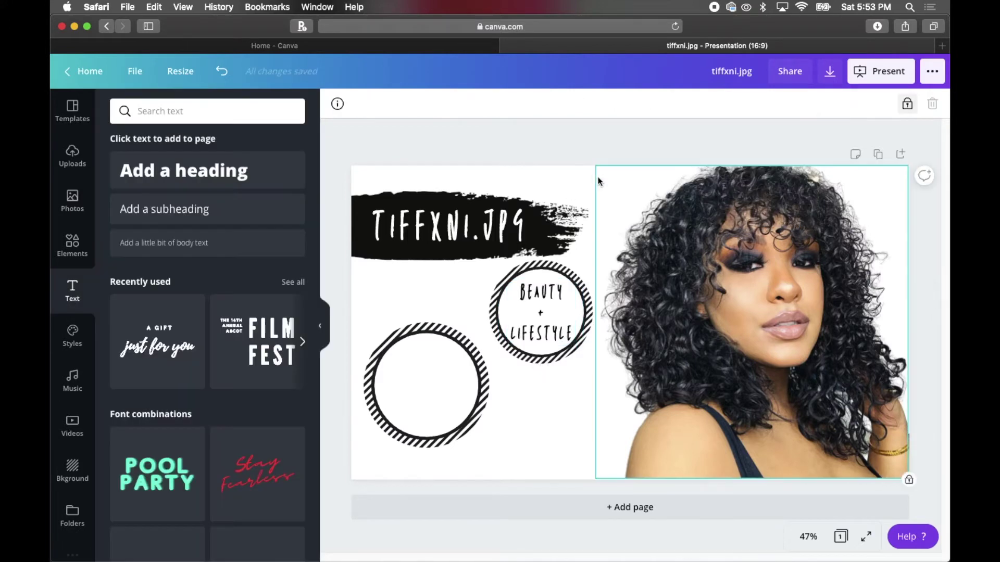
{"action": "left_click", "coordinate": [558, 151]}
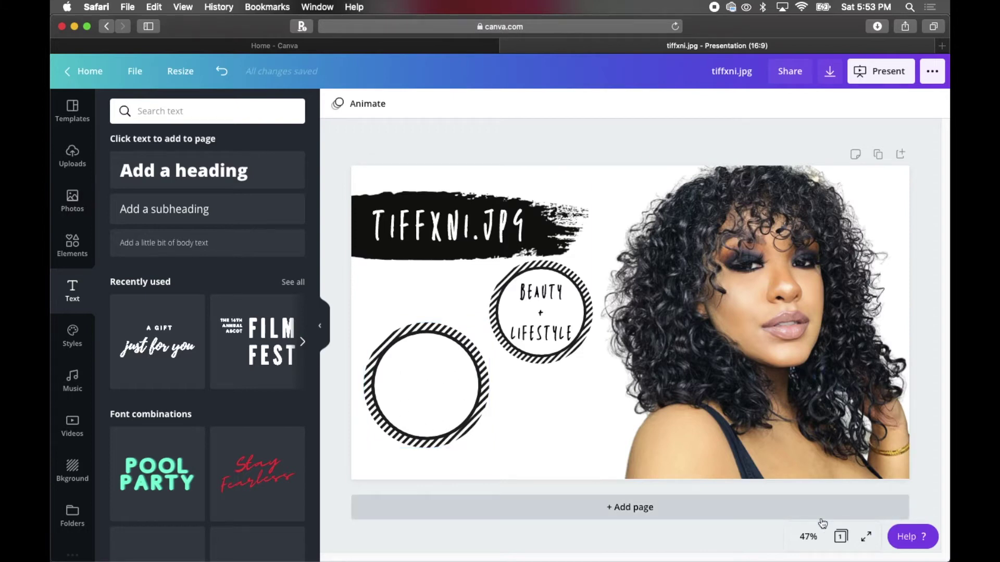
Search the elements for "instagram", insert the rounded outline Instagram icon and place it inside the empty larger badge
{"action": "left_click", "coordinate": [809, 537]}
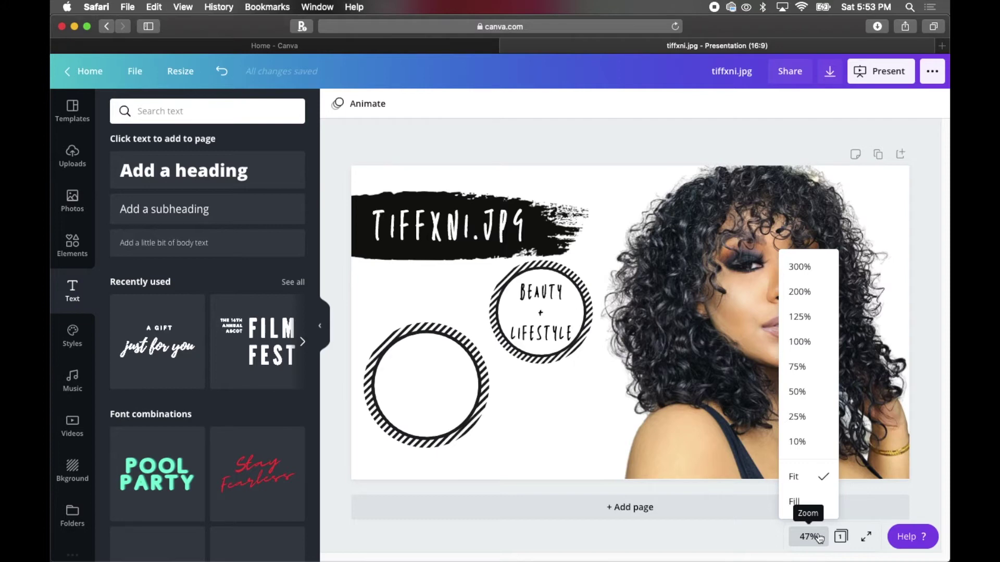
{"action": "left_click", "coordinate": [817, 373]}
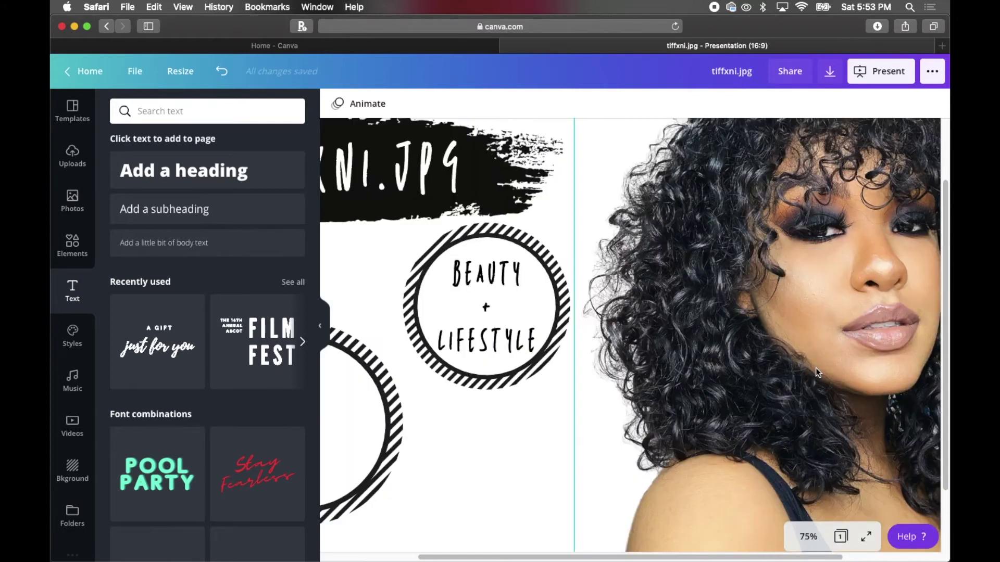
{"action": "scroll", "coordinate": [629, 352], "scroll_direction": "left", "scroll_amount": 5}
{"action": "scroll", "coordinate": [630, 352], "scroll_direction": "down", "scroll_amount": 2}
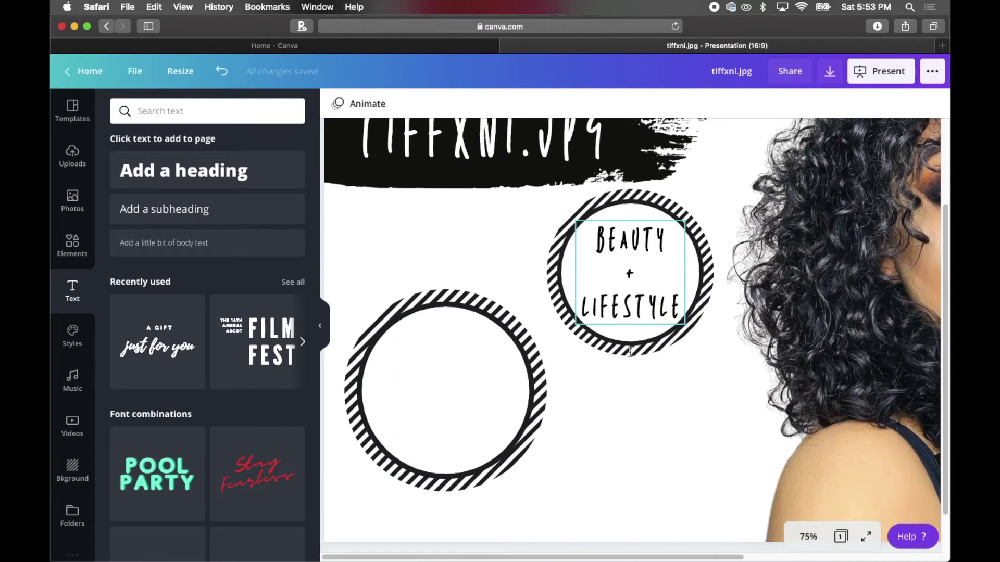
{"action": "left_click", "coordinate": [77, 251]}
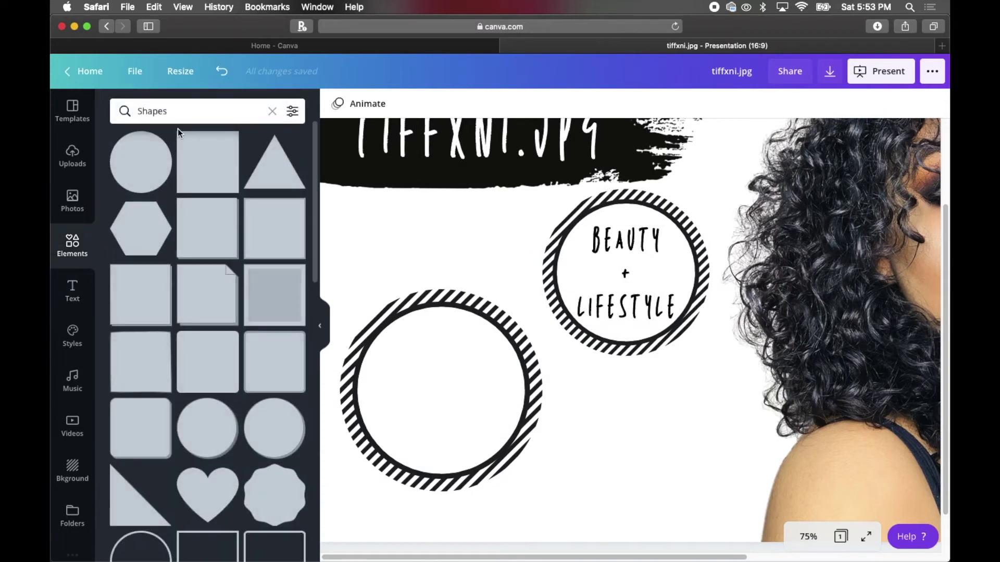
{"action": "left_click", "coordinate": [273, 112]}
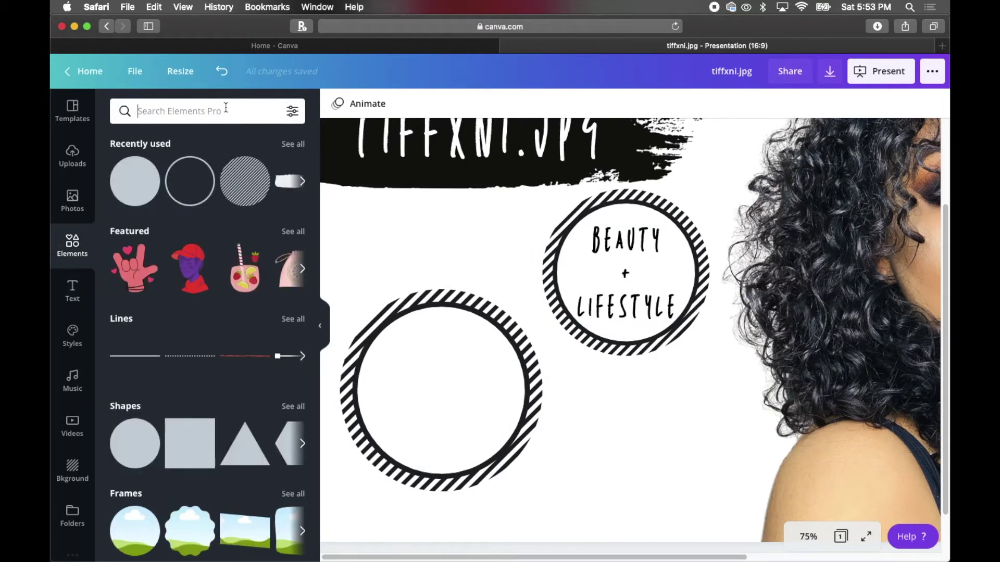
{"action": "type", "text": "instagram"}
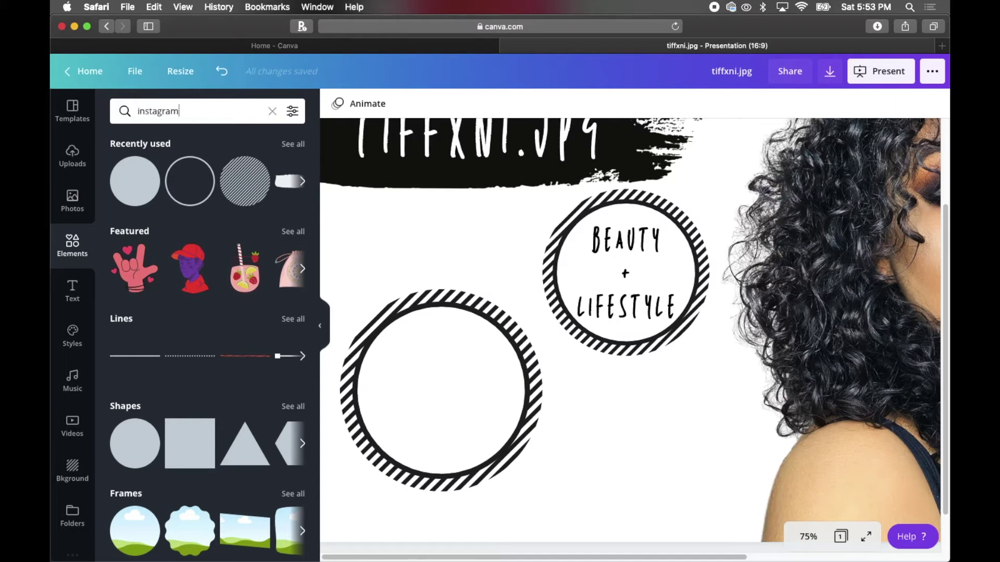
{"action": "key", "text": "Return"}
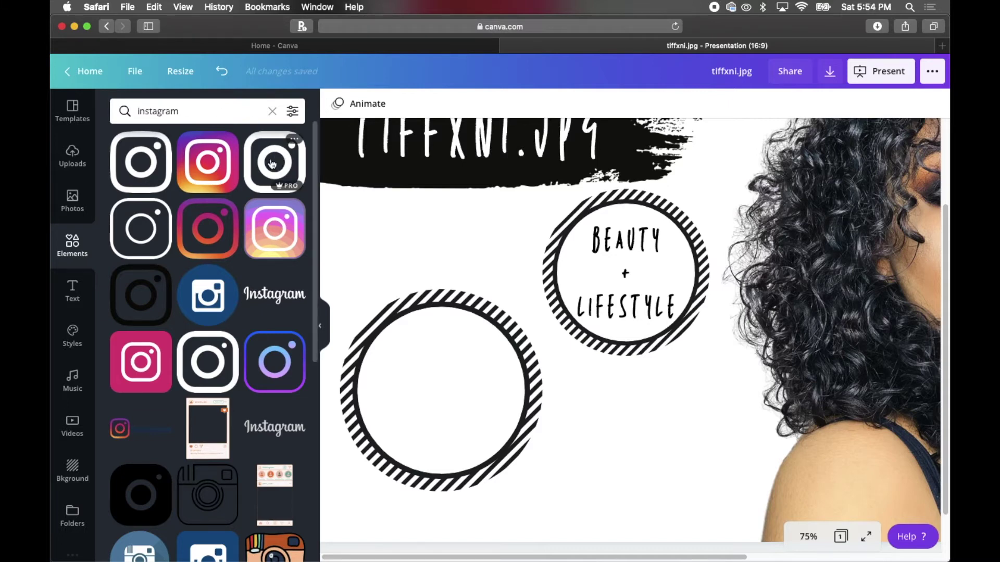
{"action": "left_click", "coordinate": [134, 165]}
{"action": "left_click_drag", "start_coordinate": [780, 291], "coordinate": [457, 373]}
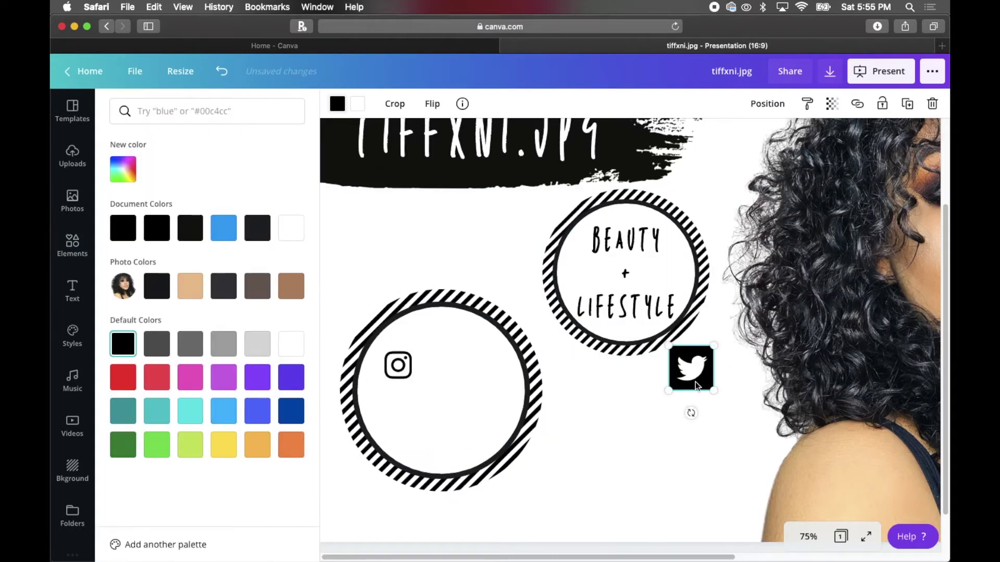
Place the black Twitter icon below the Instagram icon and replace the copied "Beauty + Lifestyle" text beside them with the social media handle
{"action": "left_click_drag", "start_coordinate": [698, 386], "coordinate": [421, 425]}
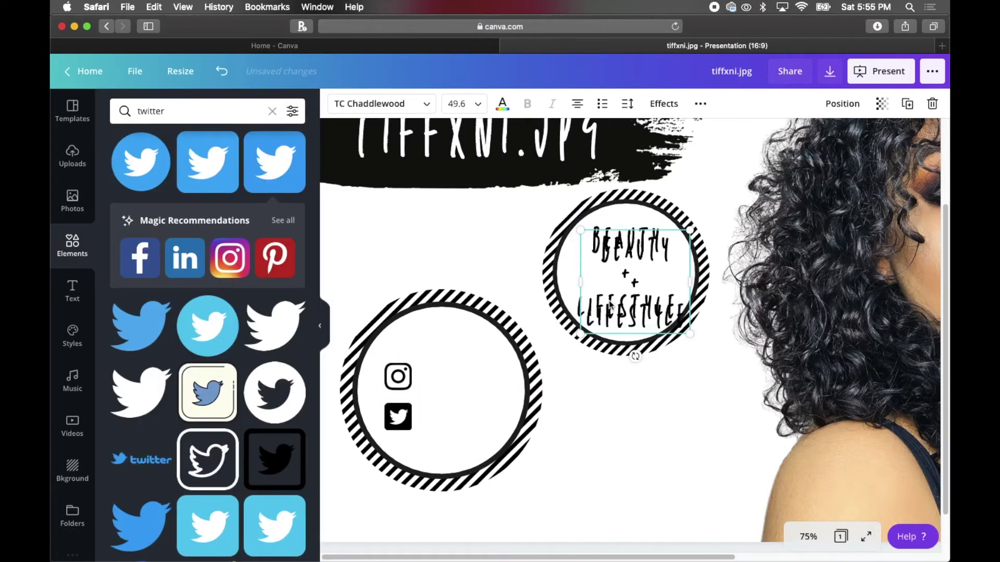
{"action": "left_click_drag", "start_coordinate": [646, 269], "coordinate": [483, 394]}
{"action": "left_click_drag", "start_coordinate": [507, 431], "coordinate": [432, 368]}
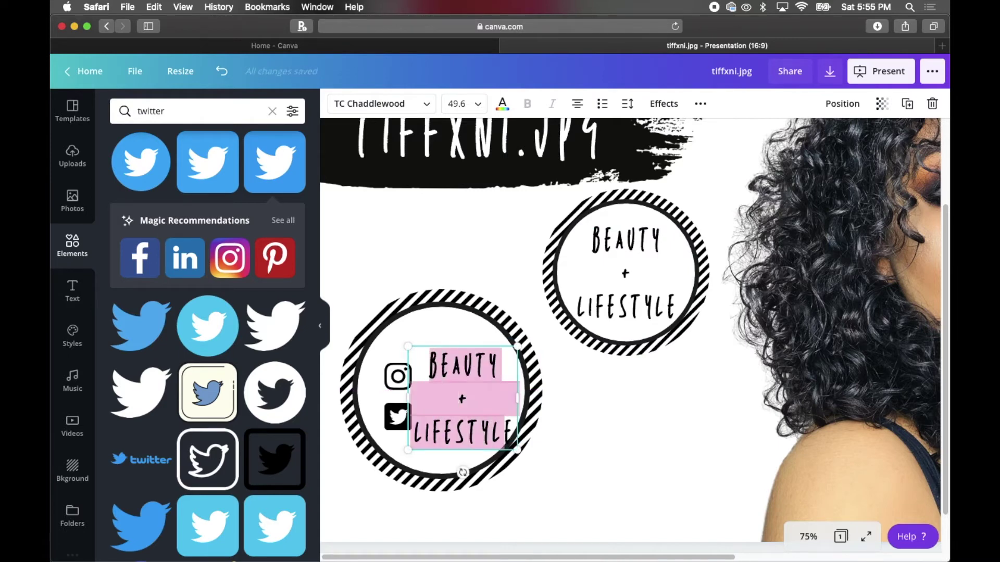
{"action": "type", "text": "@T"}
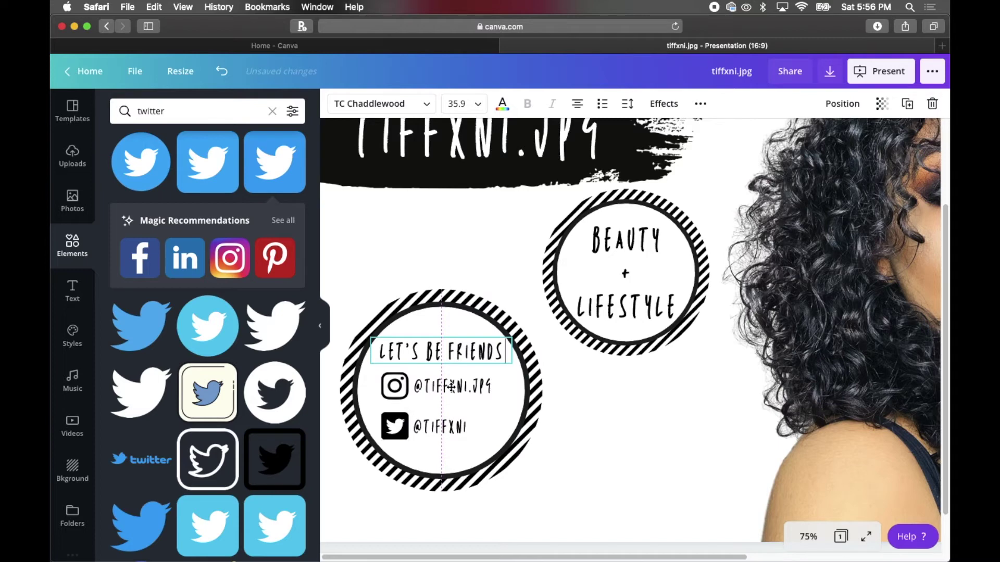
Centre the "LET'S BE FRIENDS" heading in the larger badge and rotate the badge's striped circle group clockwise by about 16°
{"action": "left_click_drag", "start_coordinate": [451, 386], "coordinate": [451, 386]}
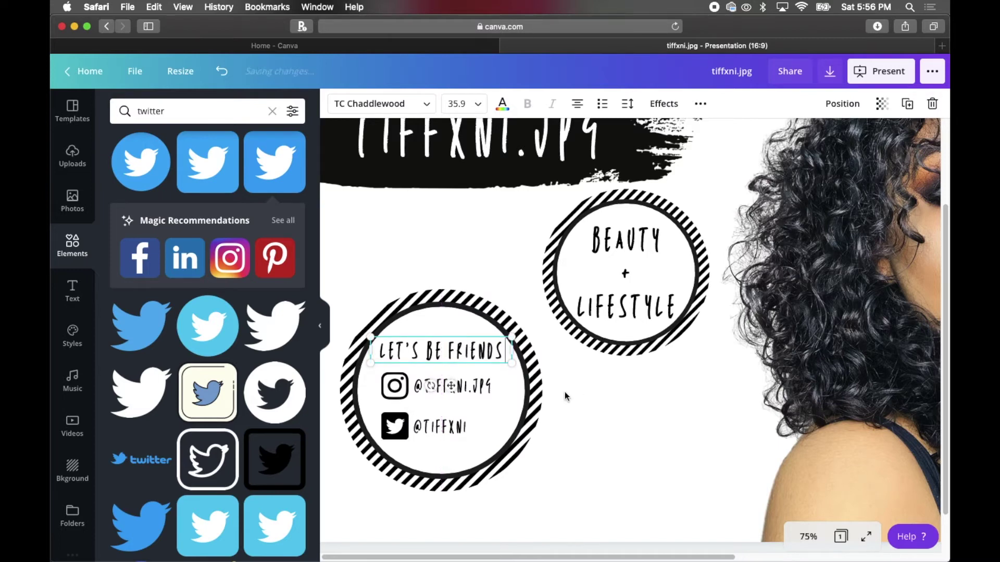
{"action": "left_click", "coordinate": [532, 393]}
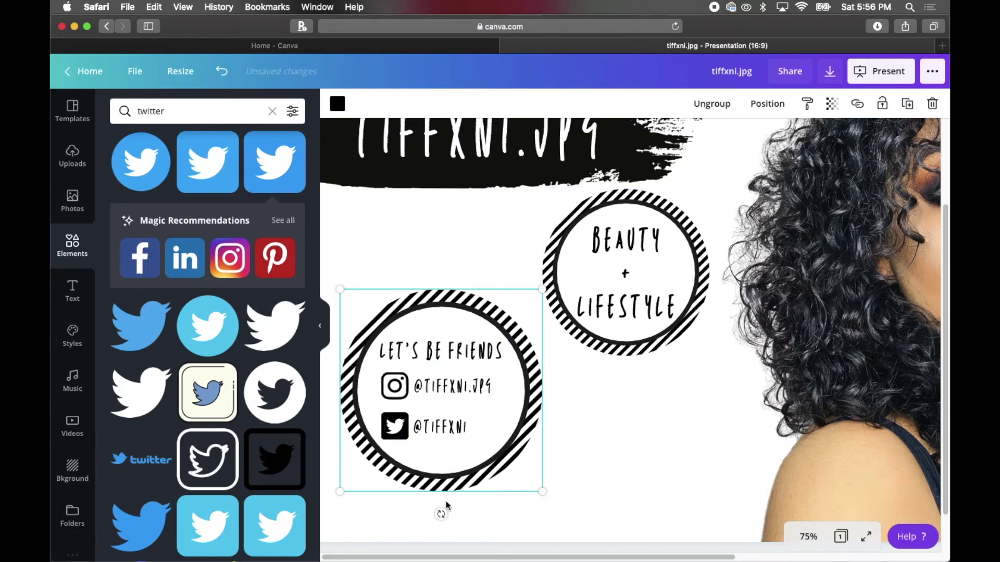
{"action": "left_click_drag", "start_coordinate": [441, 514], "coordinate": [411, 510]}
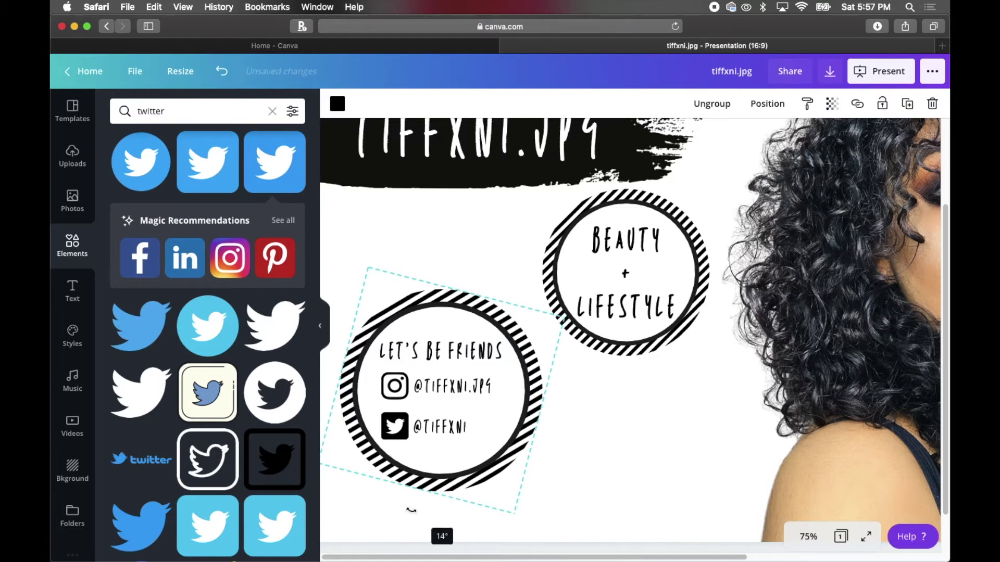
{"action": "left_click_drag", "start_coordinate": [411, 510], "coordinate": [409, 509]}
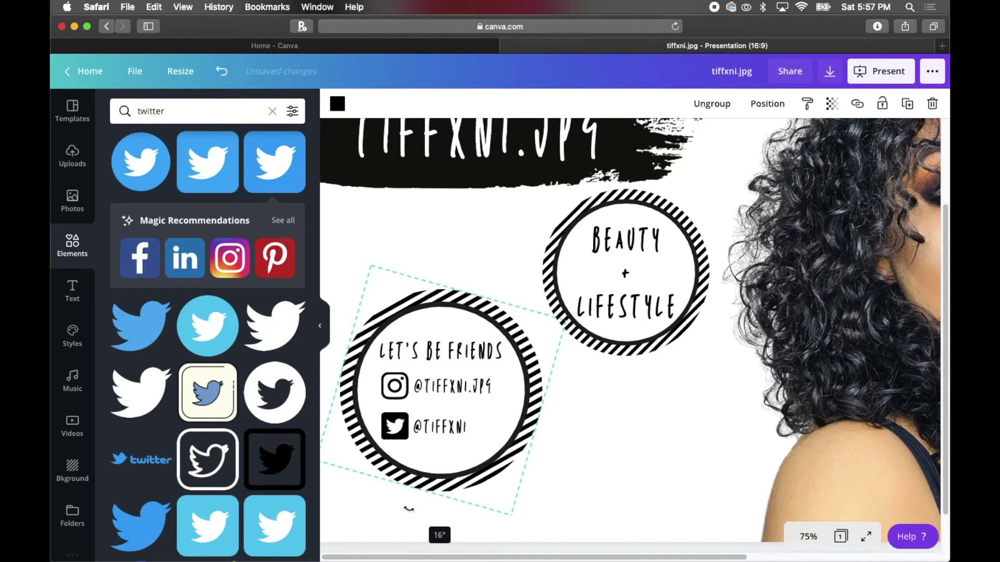
{"action": "left_click_drag", "start_coordinate": [408, 509], "coordinate": [480, 304]}
Group the larger badge with its heading, icons and handles, and group the smaller badge with its "Beauty + Lifestyle" text
{"action": "left_click", "coordinate": [599, 454]}
{"action": "left_click", "coordinate": [895, 104]}
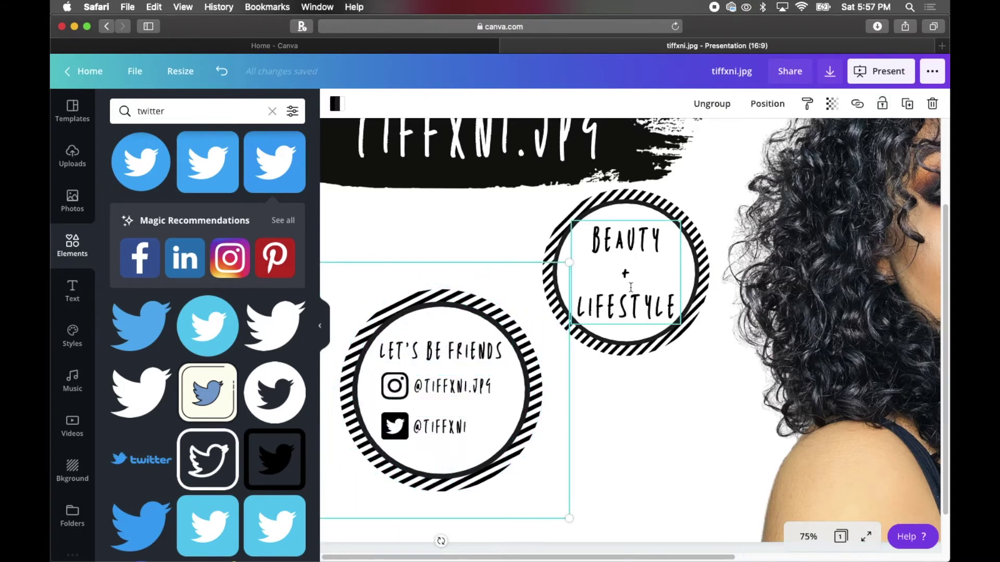
{"action": "left_click", "coordinate": [615, 407]}
{"action": "left_click_drag", "start_coordinate": [658, 451], "coordinate": [630, 179]}
{"action": "left_click", "coordinate": [905, 103]}
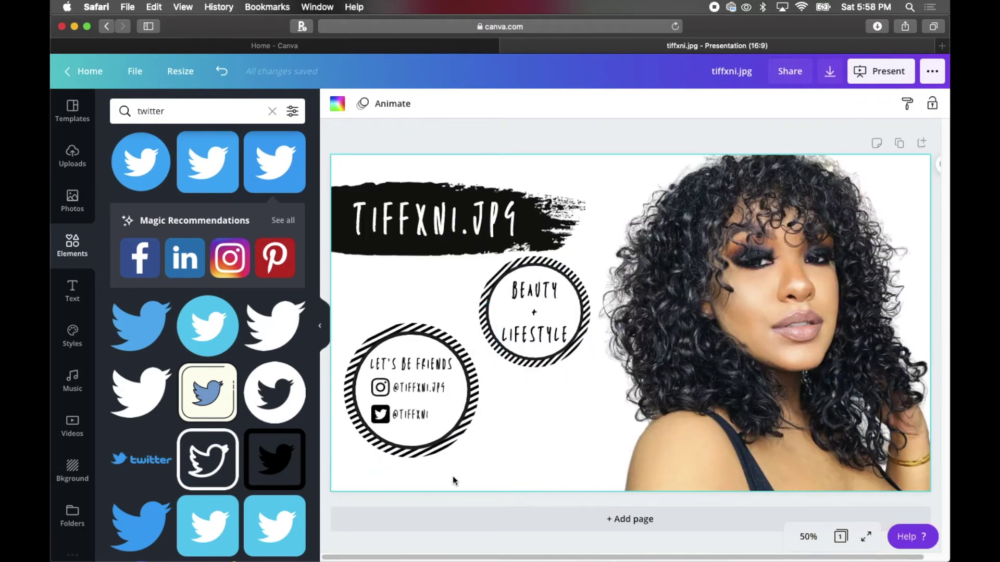
Insert a square shape and reshape it into a thin strip spanning the full width along the page's lower edge
{"action": "left_click", "coordinate": [76, 241]}
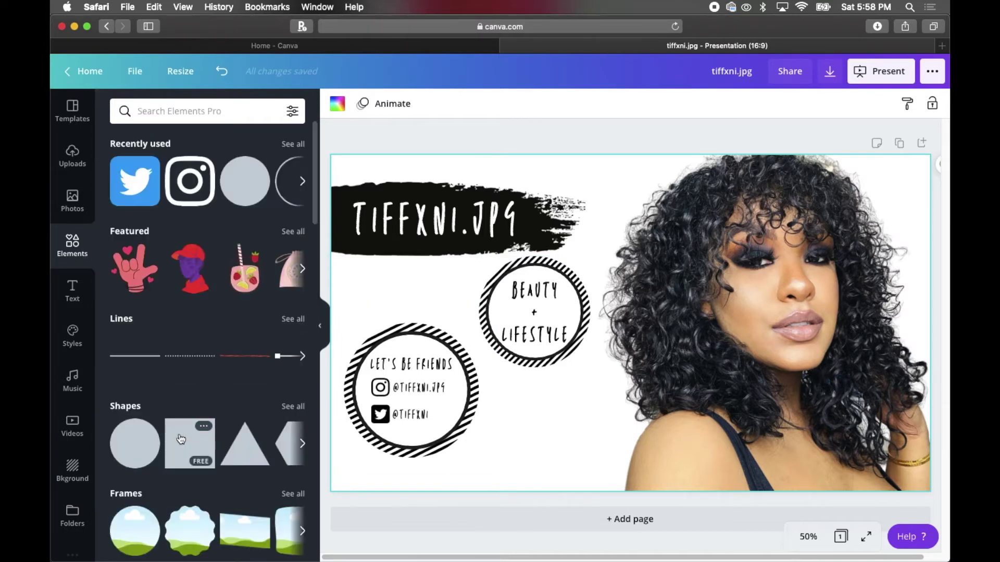
{"action": "left_click", "coordinate": [181, 439]}
{"action": "mouse_move", "coordinate": [661, 332]}
{"action": "left_mouse_down"}
{"action": "mouse_move", "coordinate": [661, 353]}
{"action": "mouse_move", "coordinate": [659, 283]}
{"action": "left_mouse_up"}
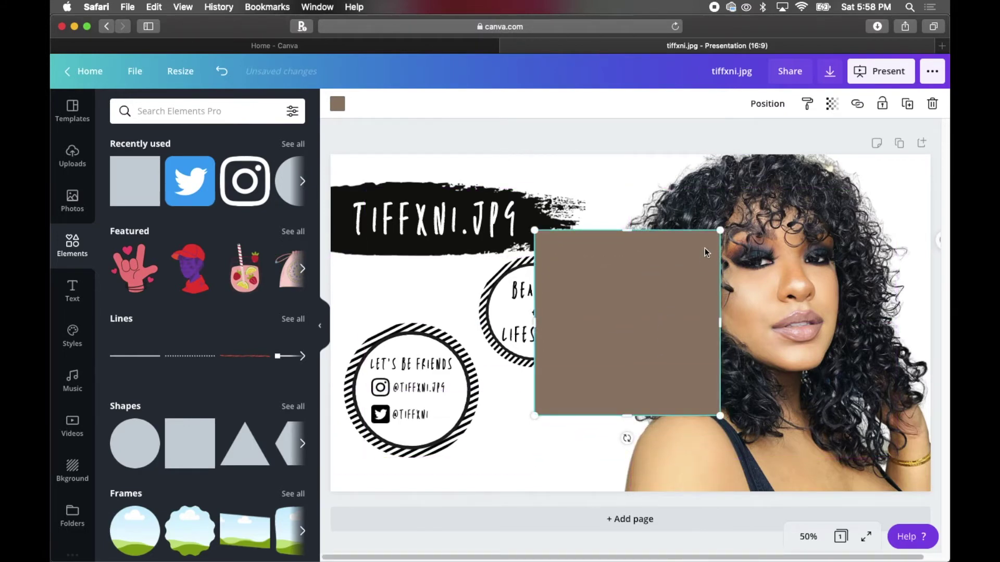
{"action": "mouse_move", "coordinate": [719, 229]}
{"action": "left_mouse_down"}
{"action": "mouse_move", "coordinate": [672, 274]}
{"action": "mouse_move", "coordinate": [721, 228]}
{"action": "left_mouse_up"}
{"action": "left_click_drag", "start_coordinate": [630, 232], "coordinate": [630, 273]}
{"action": "mouse_move", "coordinate": [719, 342]}
{"action": "left_mouse_down"}
{"action": "mouse_move", "coordinate": [677, 343]}
{"action": "mouse_move", "coordinate": [723, 350]}
{"action": "left_mouse_up"}
{"action": "left_click_drag", "start_coordinate": [663, 355], "coordinate": [665, 391]}
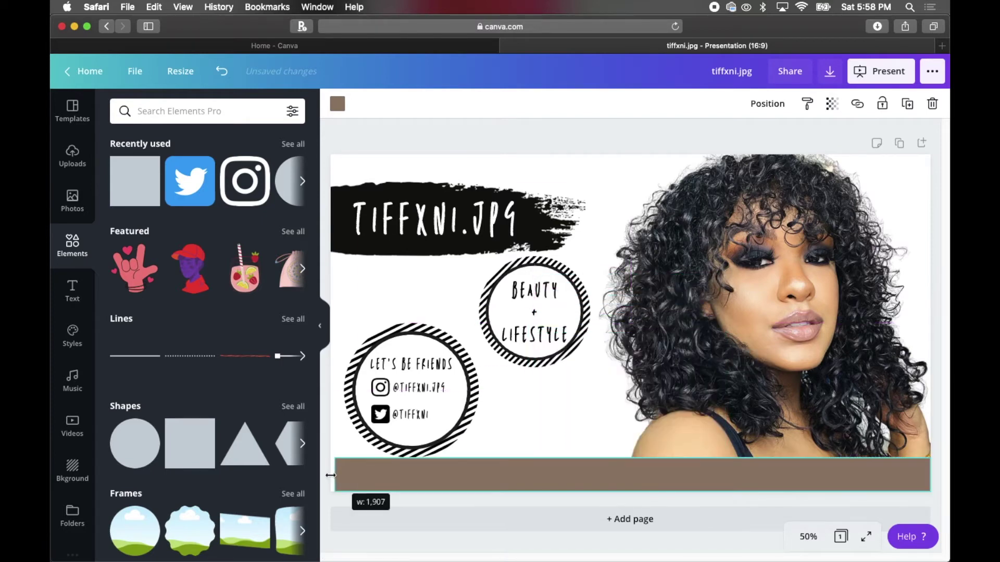
{"action": "left_click_drag", "start_coordinate": [330, 475], "coordinate": [327, 475]}
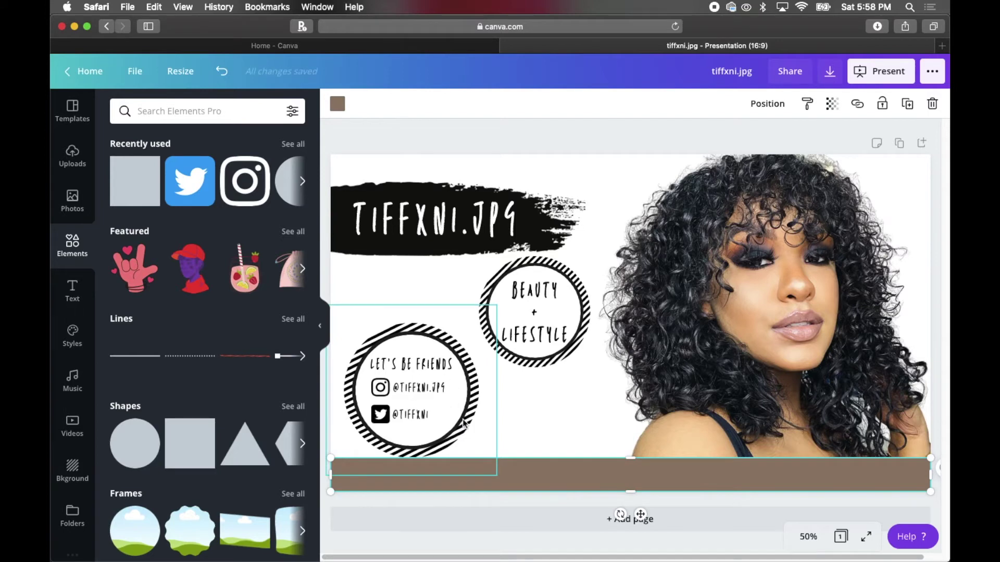
Move the larger badge slightly up, clear of the strip, and recolour the strip black
{"action": "left_click_drag", "start_coordinate": [448, 421], "coordinate": [445, 417]}
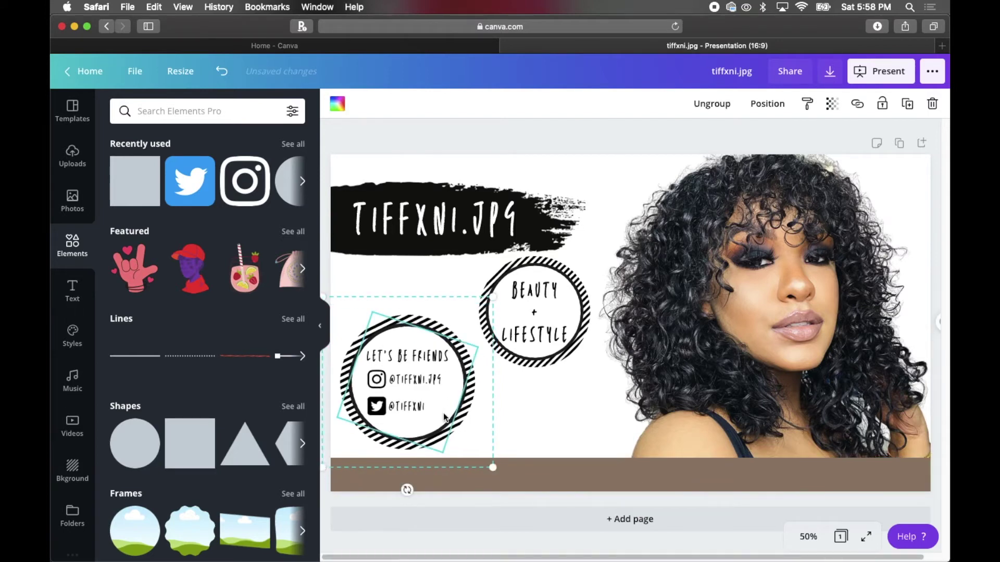
{"action": "left_click", "coordinate": [526, 474]}
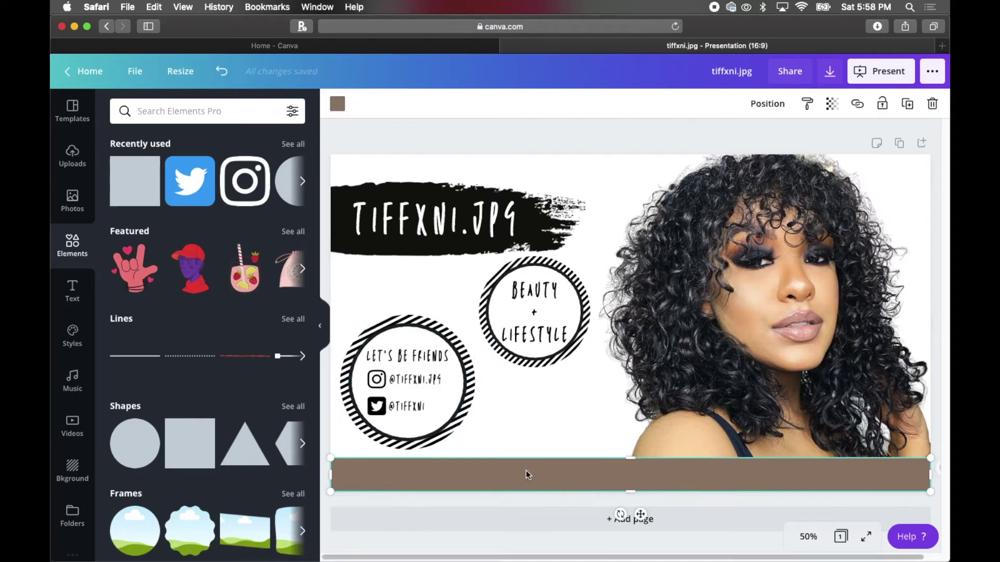
{"action": "left_click", "coordinate": [337, 103]}
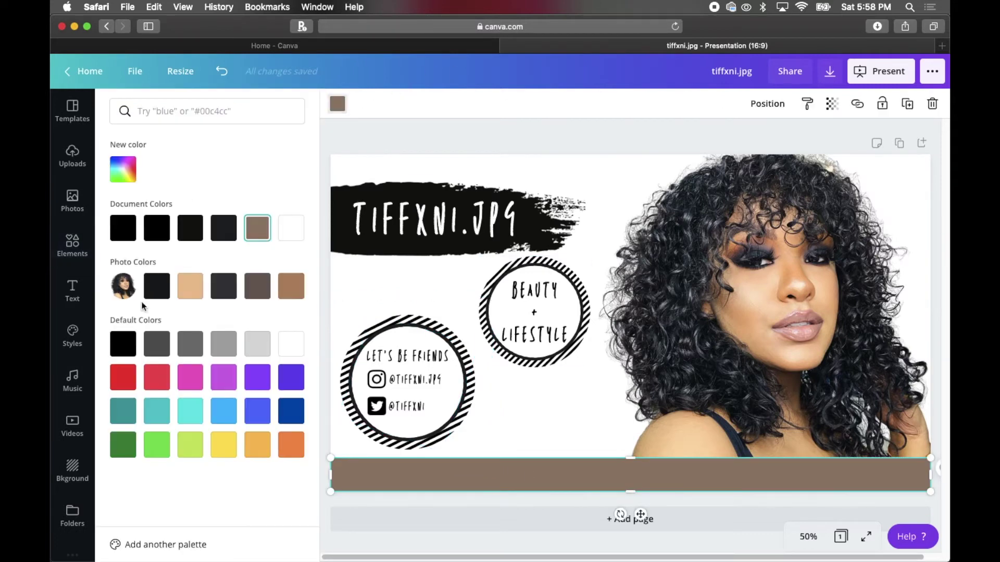
{"action": "left_click", "coordinate": [122, 346]}
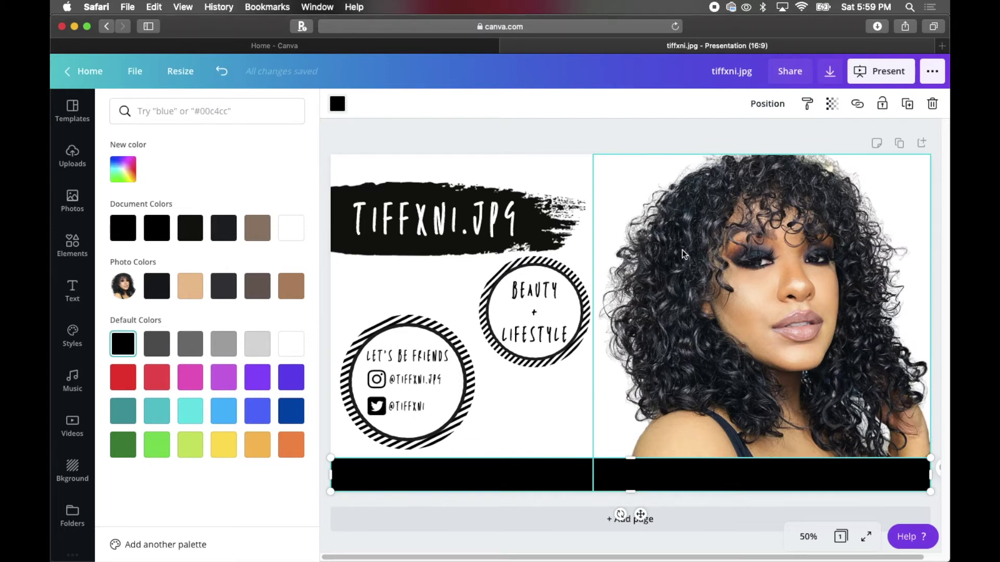
Send the black strip backward until it sits behind the portrait
{"action": "left_click", "coordinate": [761, 109]}
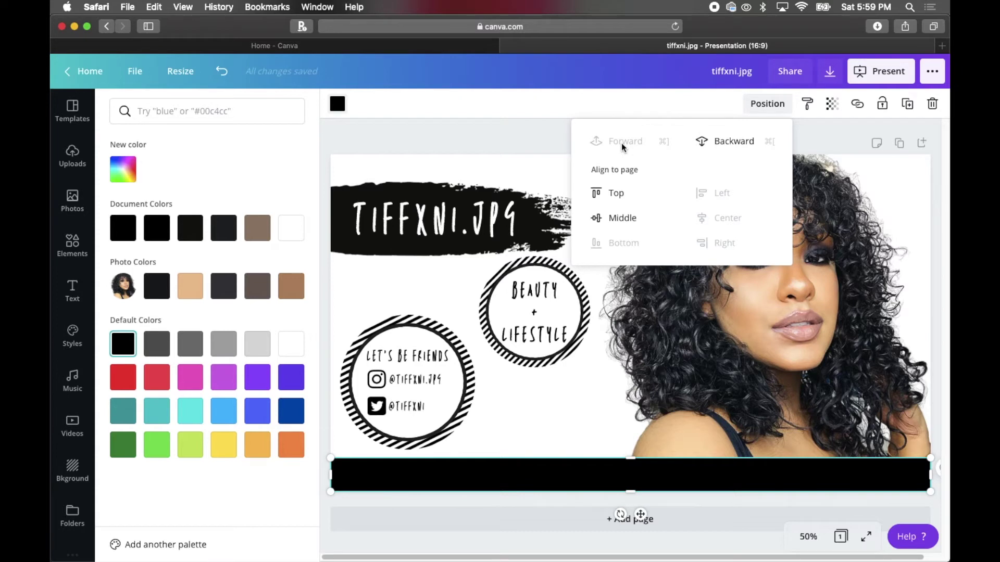
{"action": "left_click", "coordinate": [732, 153]}
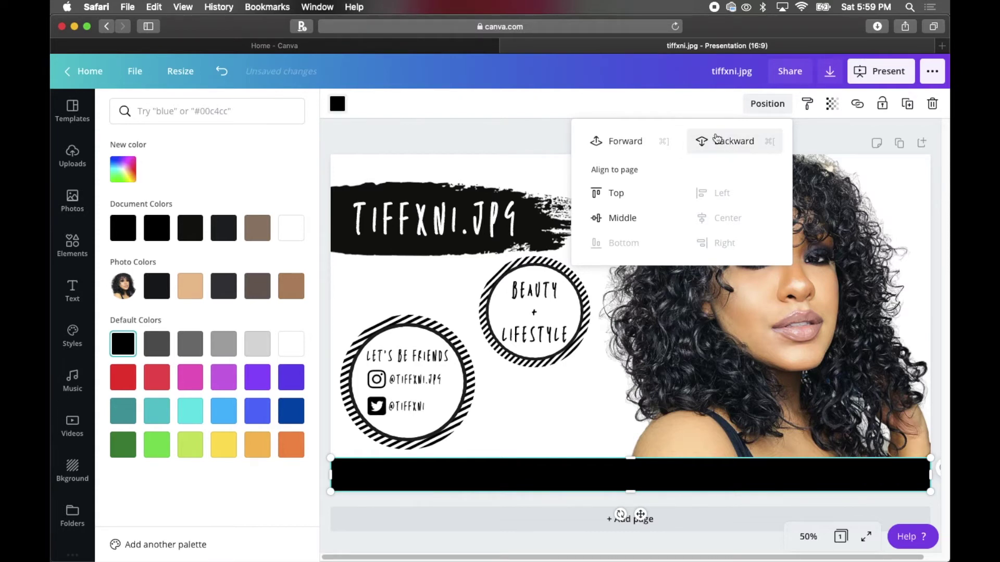
{"action": "left_click", "coordinate": [732, 152]}
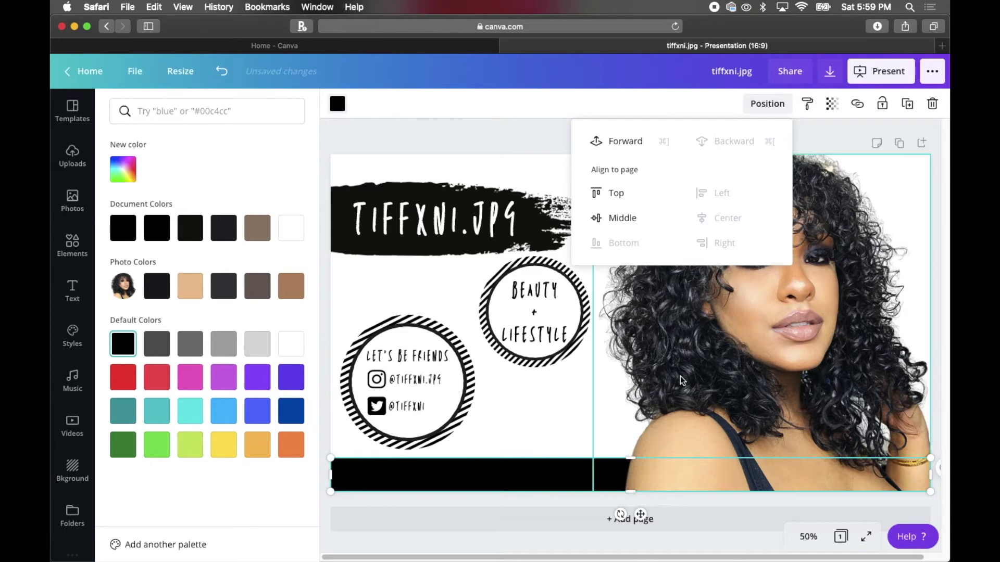
Shrink and tilt the smaller badge clockwise, and add white "SUBSCRIBE + LIKE" text in TC Chaddlewood, size 59, on the black strip
{"action": "left_click", "coordinate": [533, 313]}
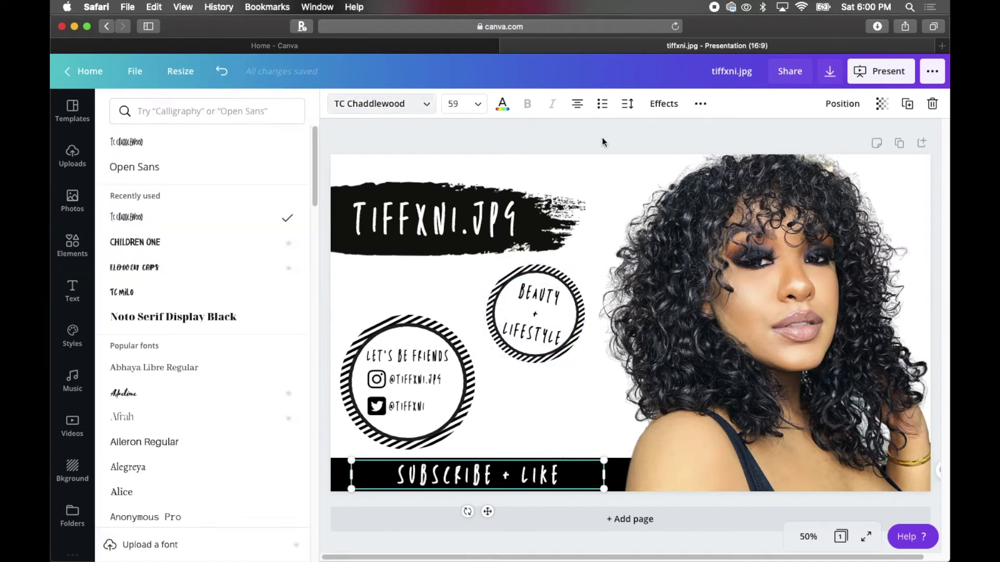
{"action": "left_click", "coordinate": [602, 139]}
{"action": "left_click", "coordinate": [584, 174]}
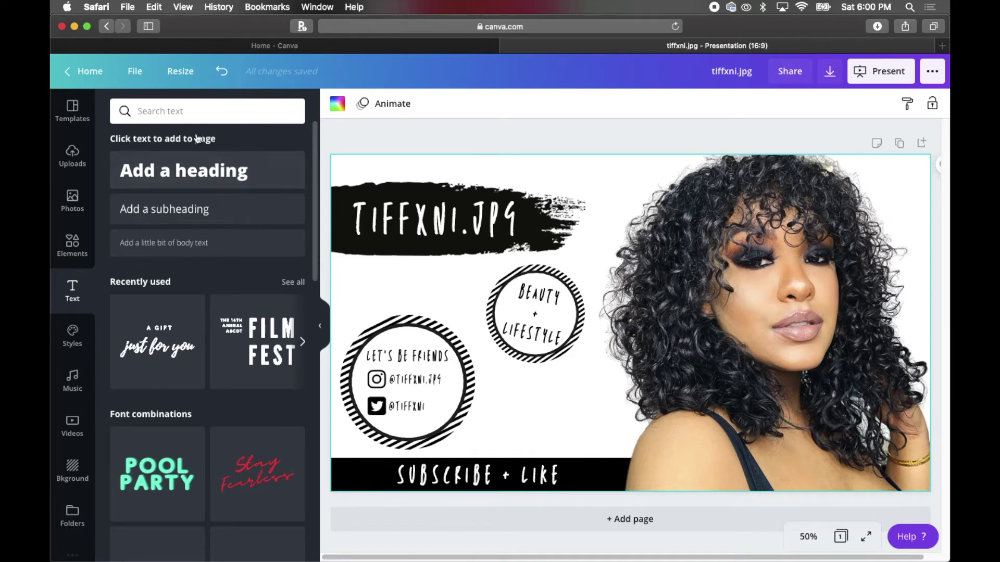
Insert a plain solid line, shorten it to fit between "SUBSCRIBE + LIKE" and the portrait on the strip, and colour it white
{"action": "left_click", "coordinate": [73, 245]}
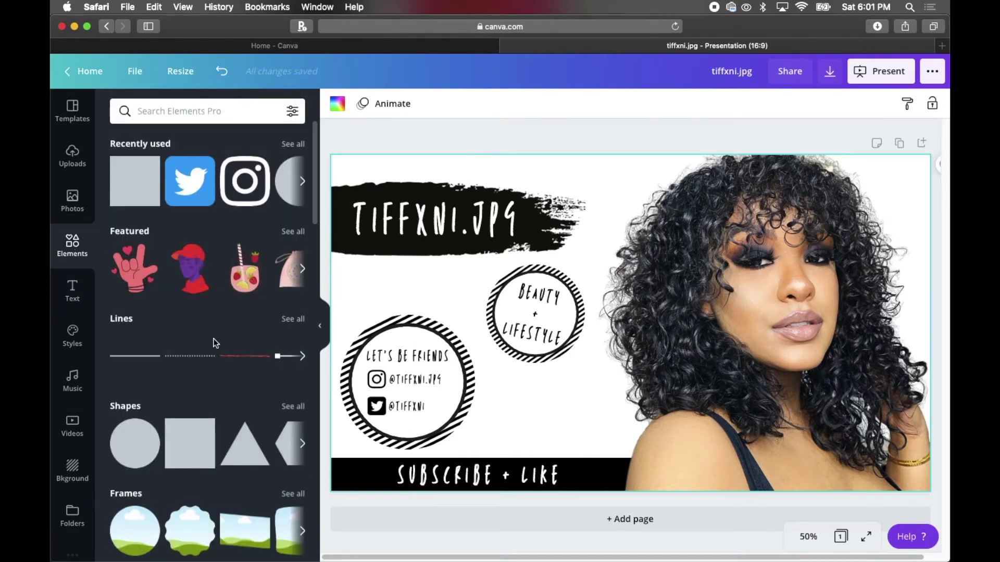
{"action": "left_click", "coordinate": [130, 358]}
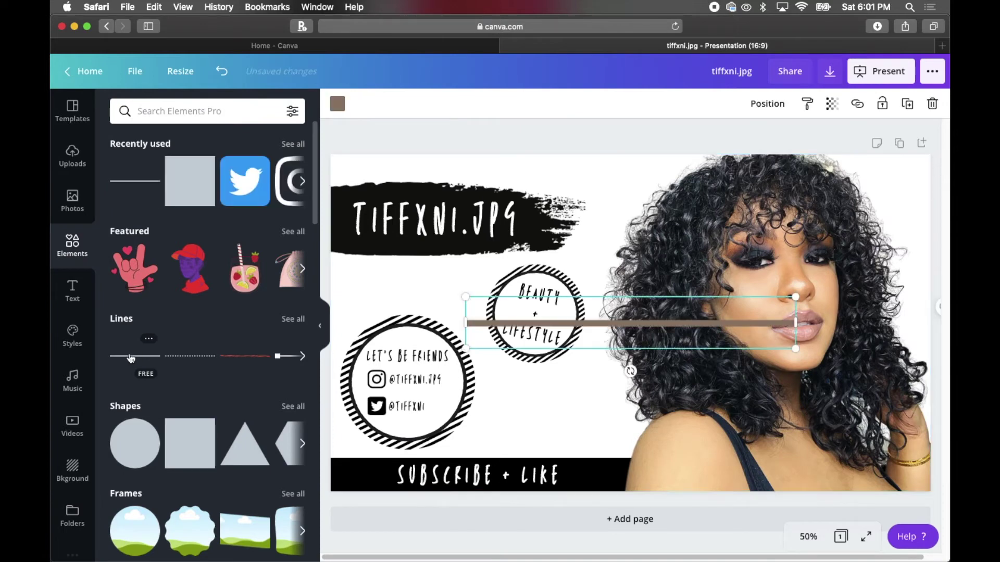
{"action": "left_click_drag", "start_coordinate": [637, 336], "coordinate": [735, 474]}
{"action": "left_click_drag", "start_coordinate": [906, 500], "coordinate": [642, 487]}
{"action": "left_click", "coordinate": [337, 104]}
{"action": "left_click", "coordinate": [291, 345]}
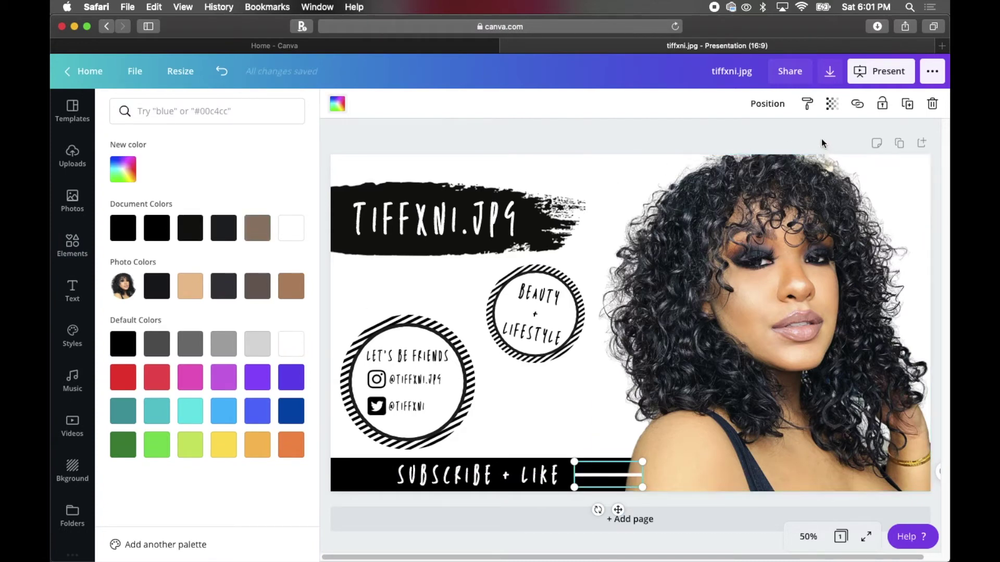
Send the white line behind the portrait and place a duplicate of it before the "SUBSCRIBE + LIKE" text
{"action": "left_click", "coordinate": [767, 104]}
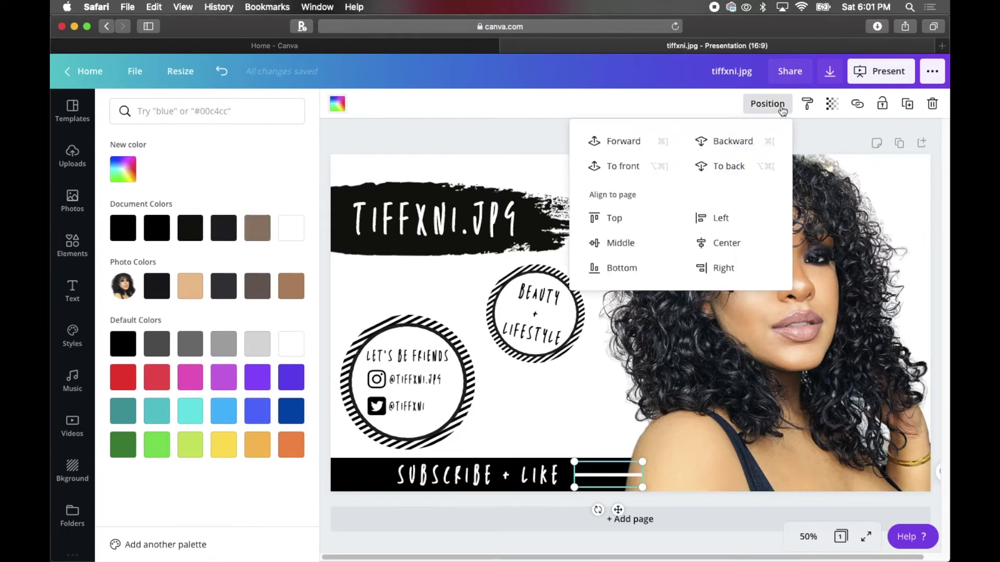
{"action": "left_click", "coordinate": [732, 144]}
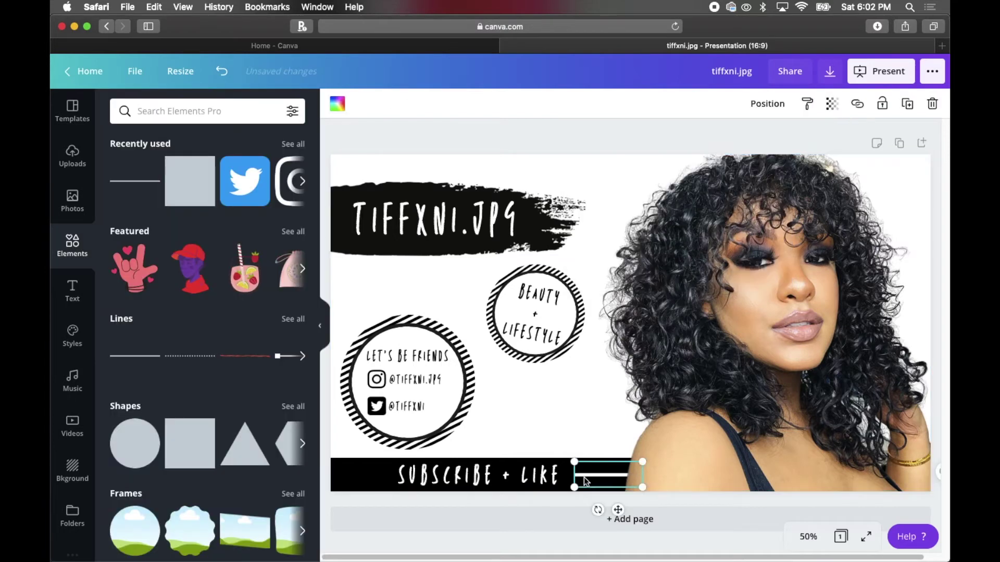
{"action": "left_click_drag", "start_coordinate": [584, 480], "coordinate": [590, 485]}
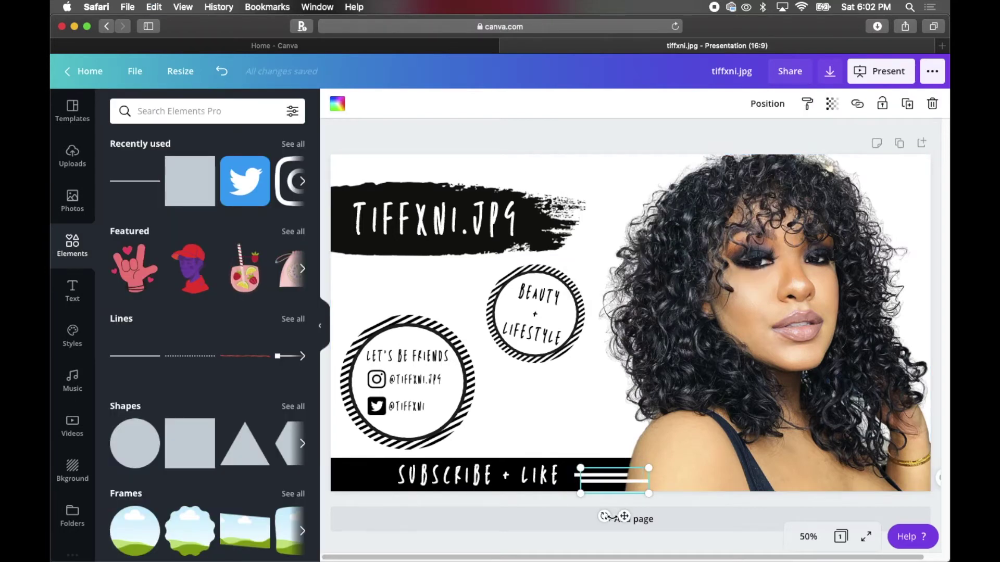
{"action": "left_click_drag", "start_coordinate": [625, 517], "coordinate": [384, 514]}
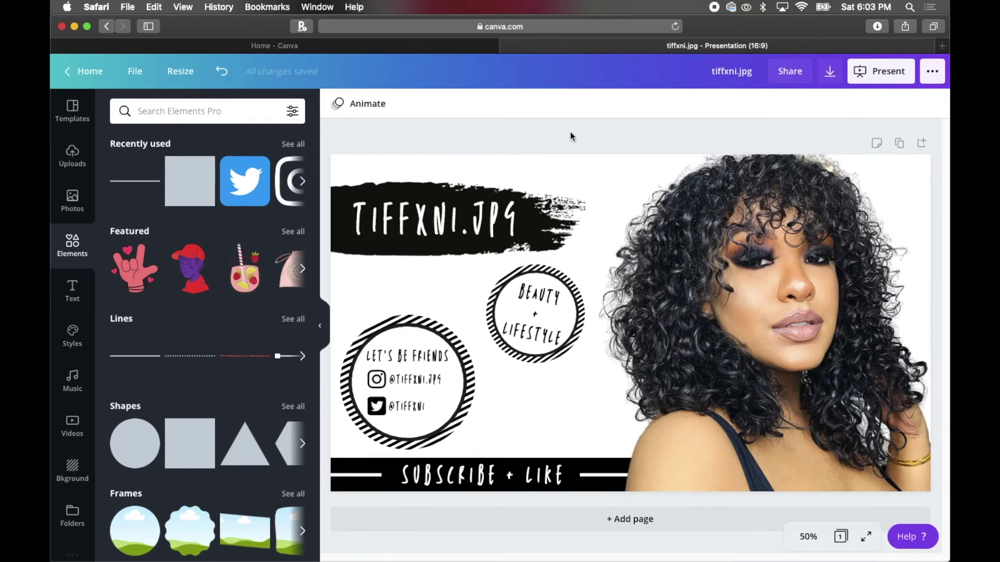
Group the black strip with its "SUBSCRIBE + LIKE" text and white lines, and send the group behind the portrait
{"action": "left_click_drag", "start_coordinate": [602, 446], "coordinate": [475, 486]}
{"action": "left_click", "coordinate": [593, 436]}
{"action": "left_click", "coordinate": [422, 376]}
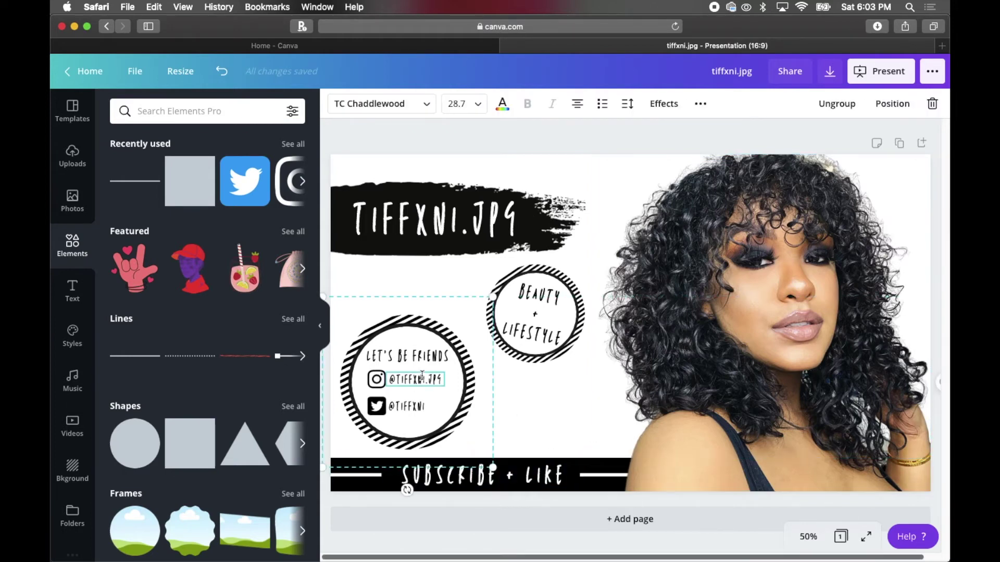
{"action": "left_click", "coordinate": [514, 139]}
{"action": "left_click", "coordinate": [461, 321]}
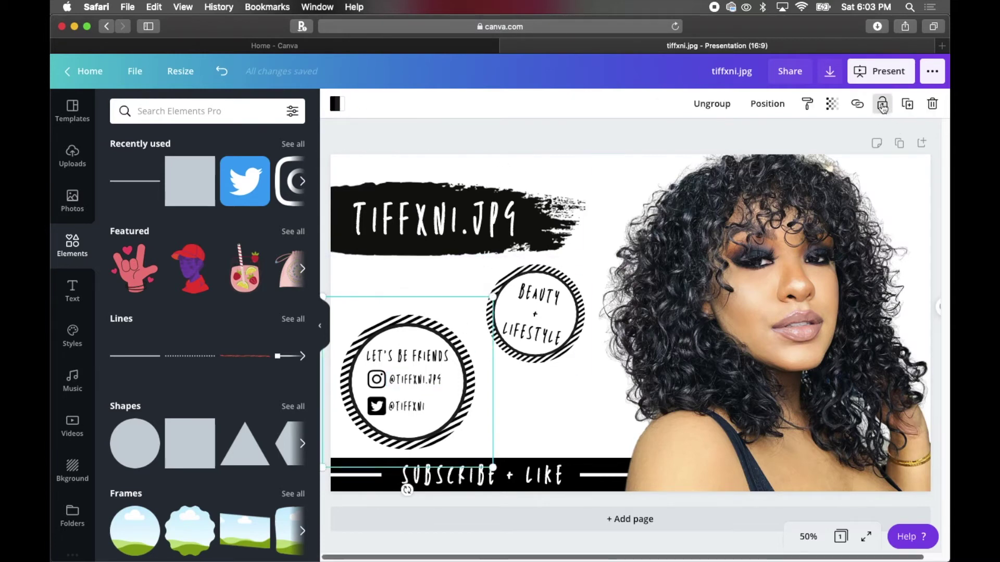
{"action": "left_click", "coordinate": [402, 487]}
{"action": "left_click", "coordinate": [892, 104]}
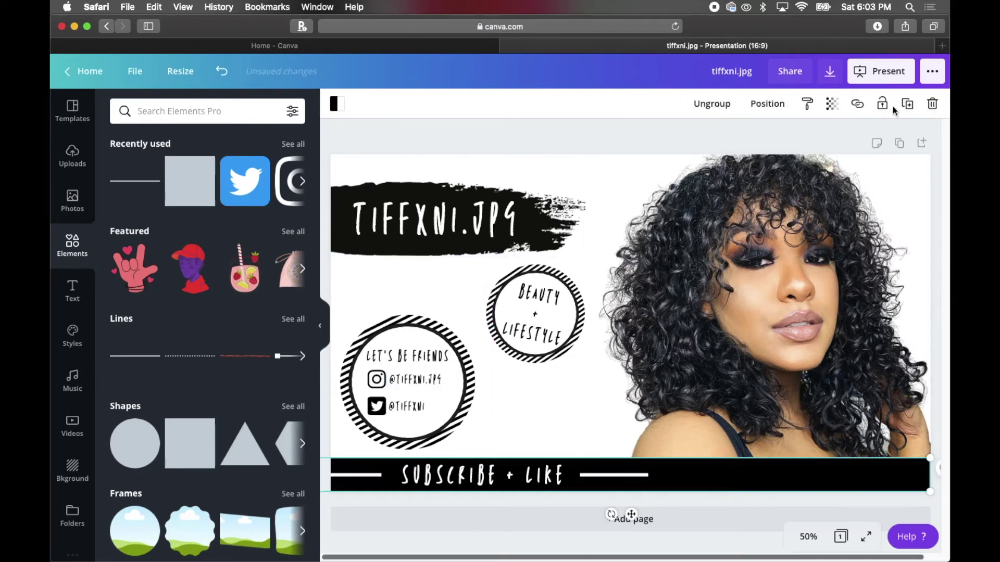
{"action": "left_click", "coordinate": [715, 134]}
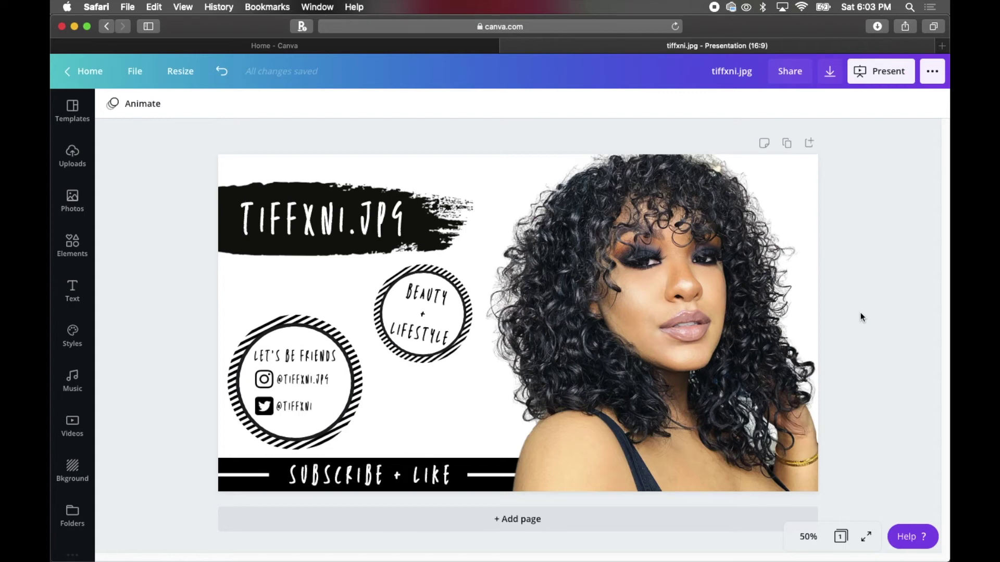
Duplicate the finished page until the presentation has seven identical pages
{"action": "left_click", "coordinate": [787, 144]}
{"action": "left_click", "coordinate": [764, 148]}
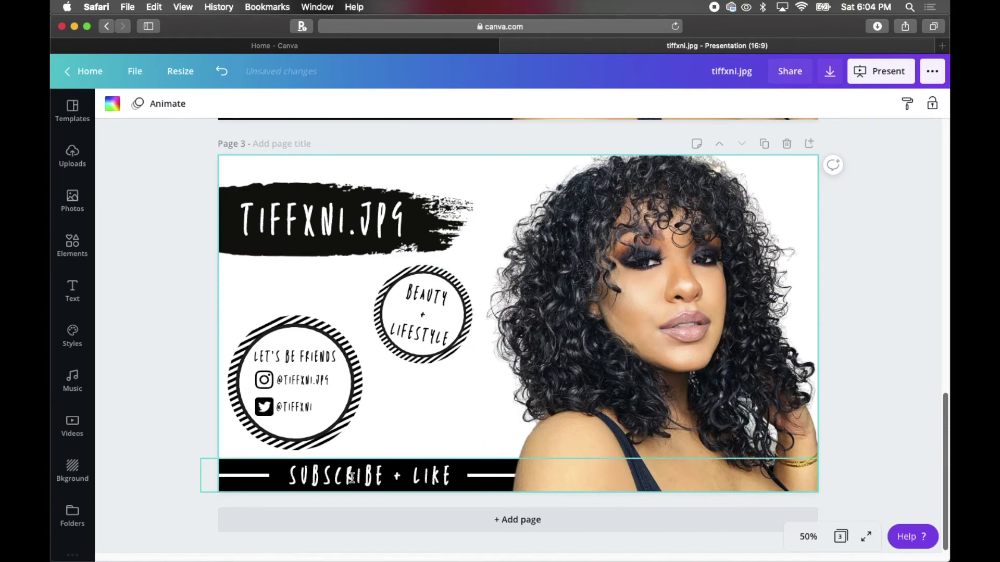
{"action": "left_click", "coordinate": [768, 148]}
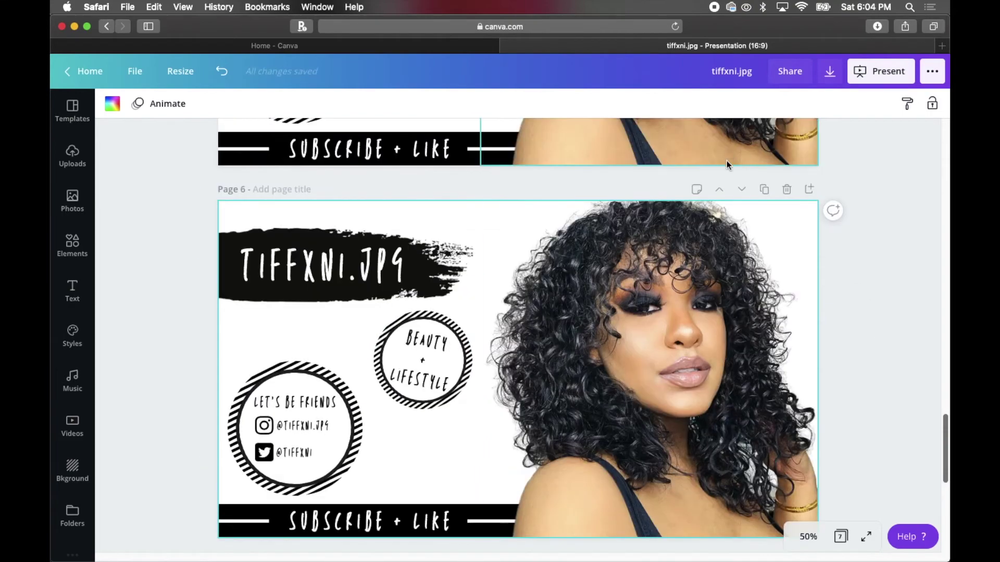
{"action": "scroll", "coordinate": [799, 211], "scroll_direction": "up", "scroll_amount": 3}
{"action": "scroll", "coordinate": [799, 209], "scroll_direction": "up", "scroll_amount": 15}
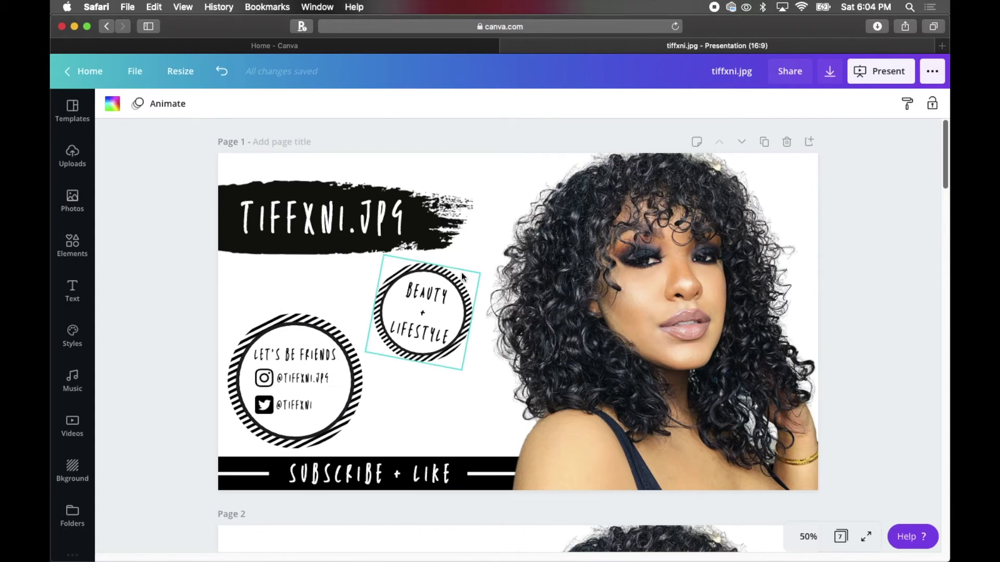
{"action": "scroll", "coordinate": [462, 276], "scroll_direction": "down", "scroll_amount": 5}
Search the Mac for the "keynote" application
{"action": "key", "text": "super+space"}
{"action": "type", "text": "keynote"}
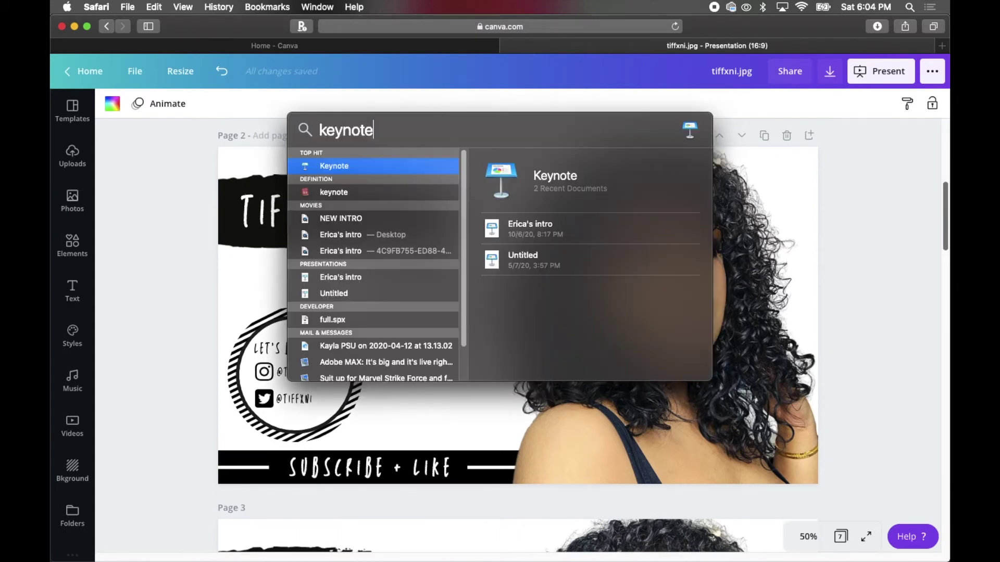
{"action": "key", "text": "super+a"}
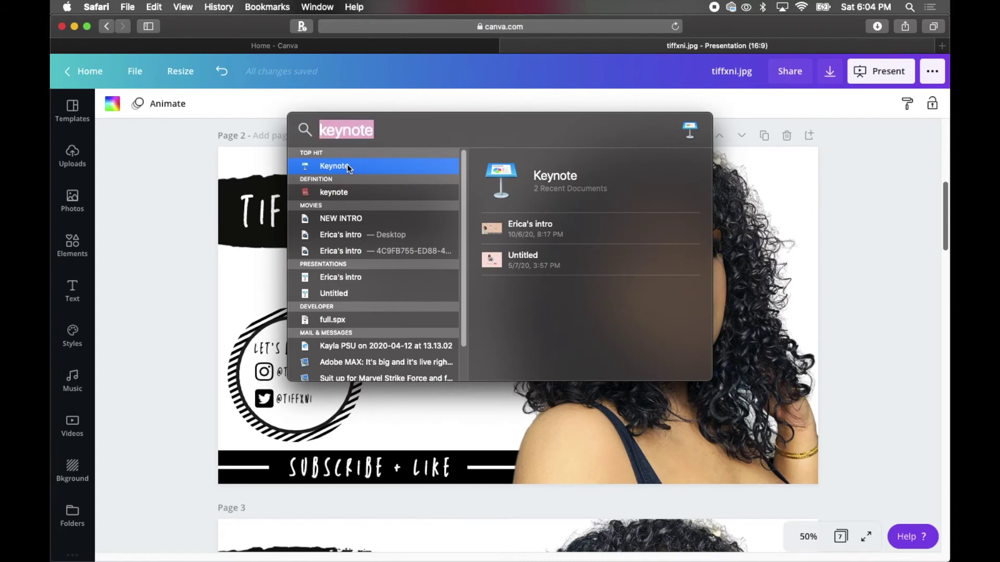
{"action": "key", "text": "Return"}
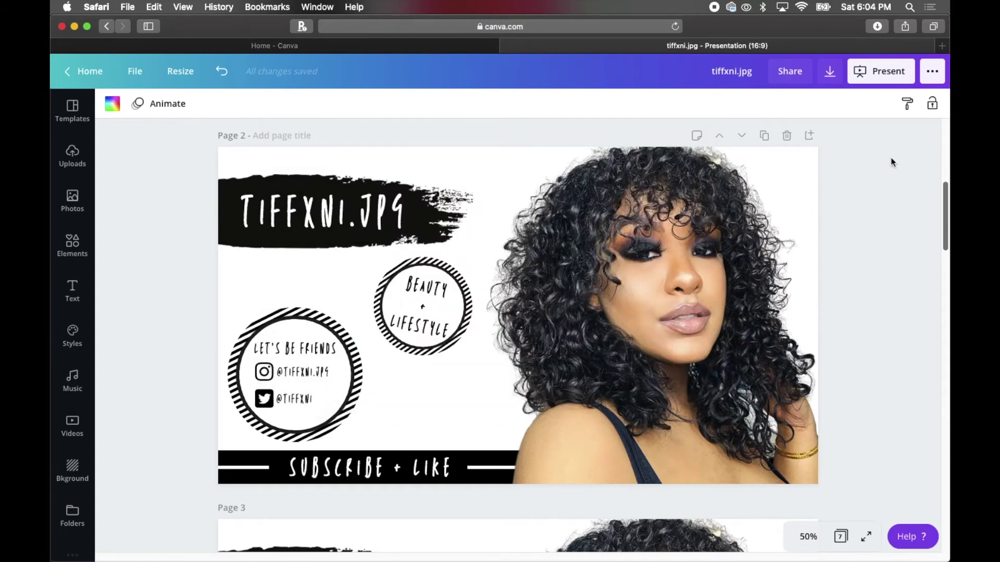
Set up the design download as PNG with only Page 1 selected
{"action": "left_click", "coordinate": [830, 70]}
{"action": "left_click", "coordinate": [808, 159]}
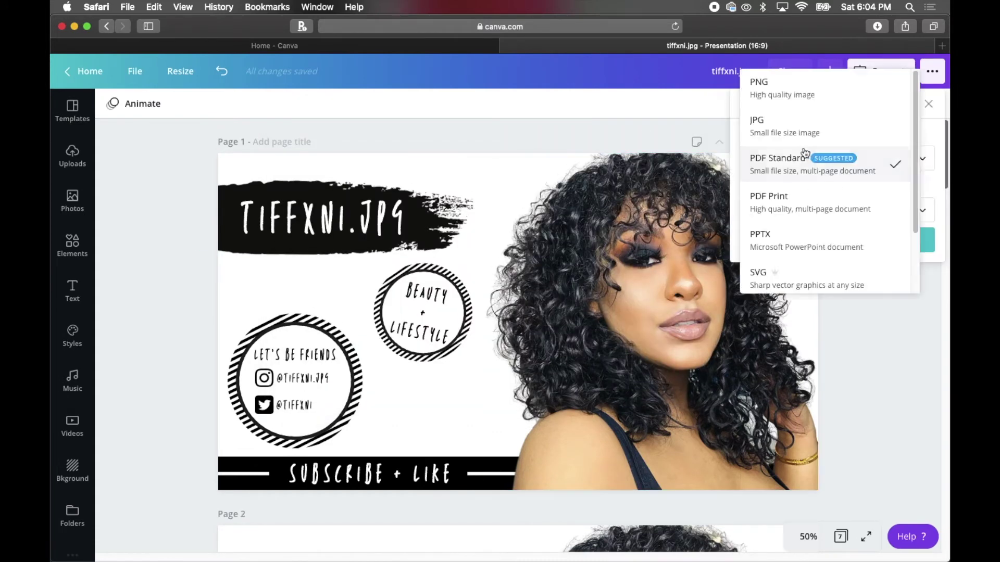
{"action": "left_click", "coordinate": [791, 96]}
{"action": "left_click", "coordinate": [793, 304]}
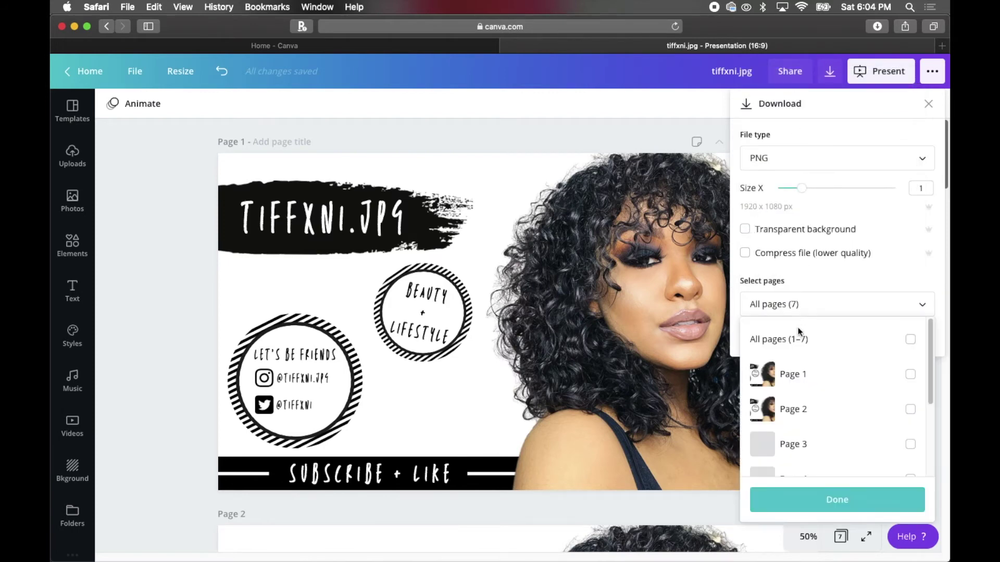
{"action": "left_click", "coordinate": [793, 375]}
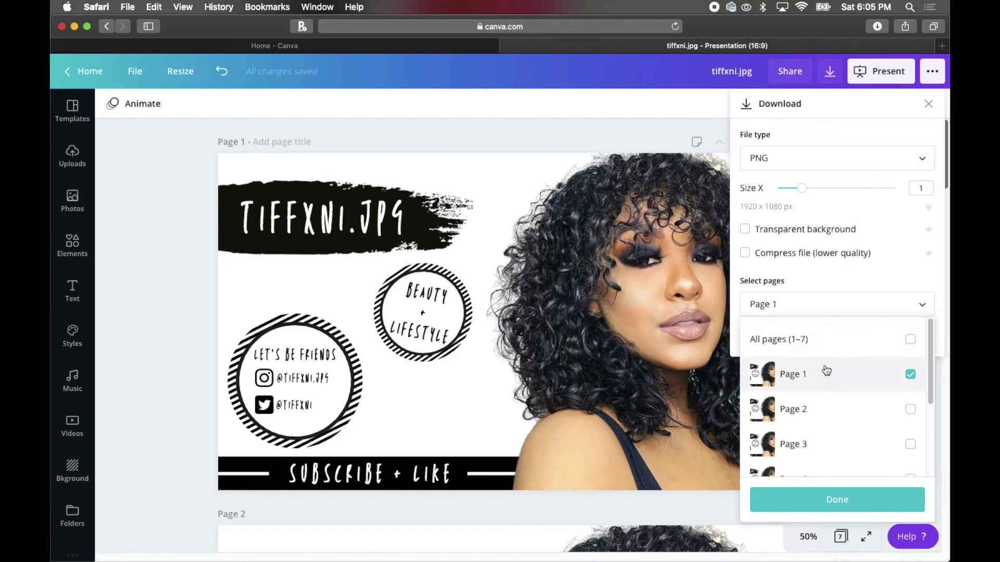
{"action": "scroll", "coordinate": [822, 409], "scroll_direction": "down", "scroll_amount": 5}
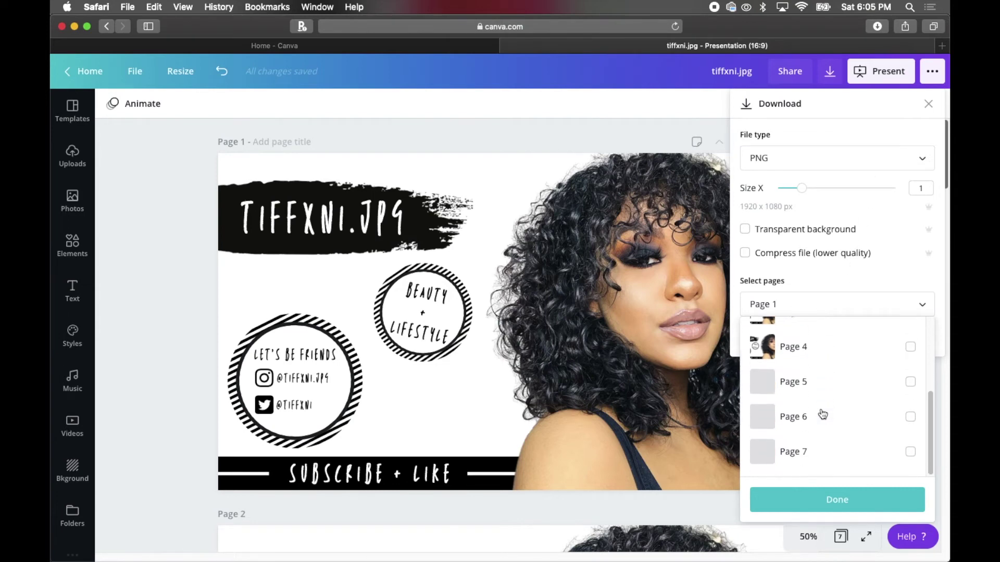
{"action": "scroll", "coordinate": [823, 413], "scroll_direction": "up", "scroll_amount": 5}
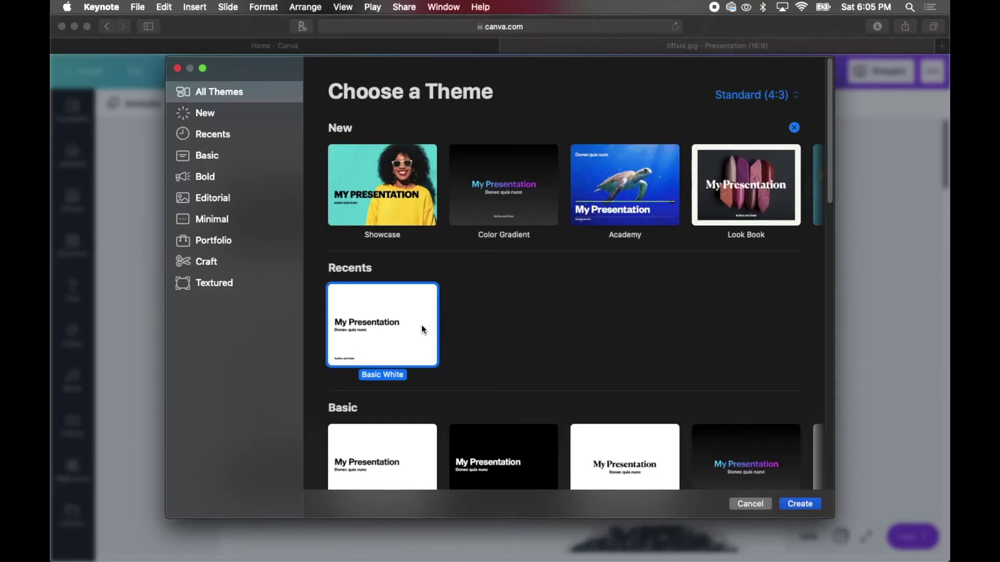
Create a Basic White presentation and delete the title, subtitle and author placeholders from its first slide
{"action": "left_click", "coordinate": [812, 509]}
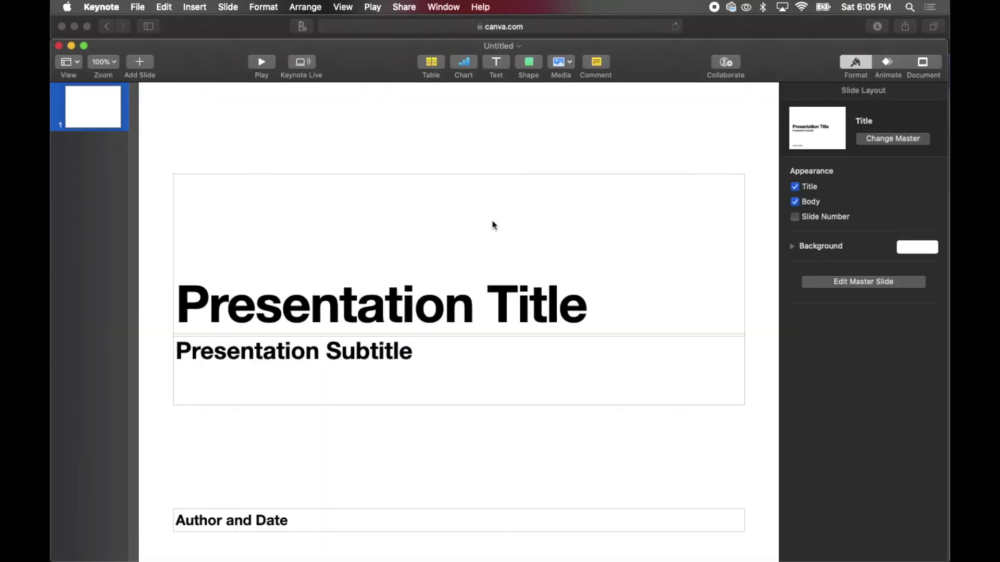
{"action": "left_click", "coordinate": [493, 222]}
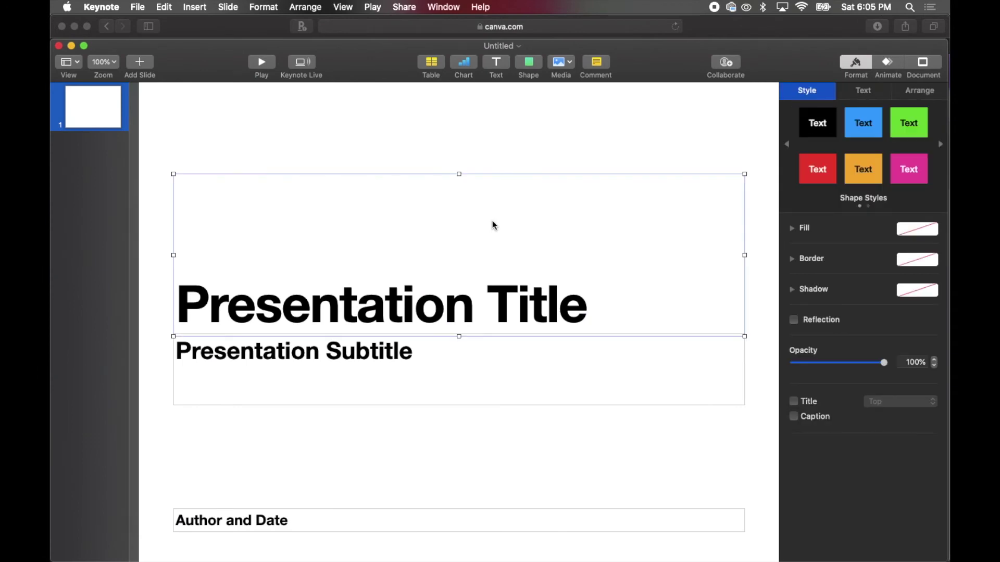
{"action": "key", "text": "Delete"}
{"action": "left_click", "coordinate": [409, 349]}
{"action": "key", "text": "Delete"}
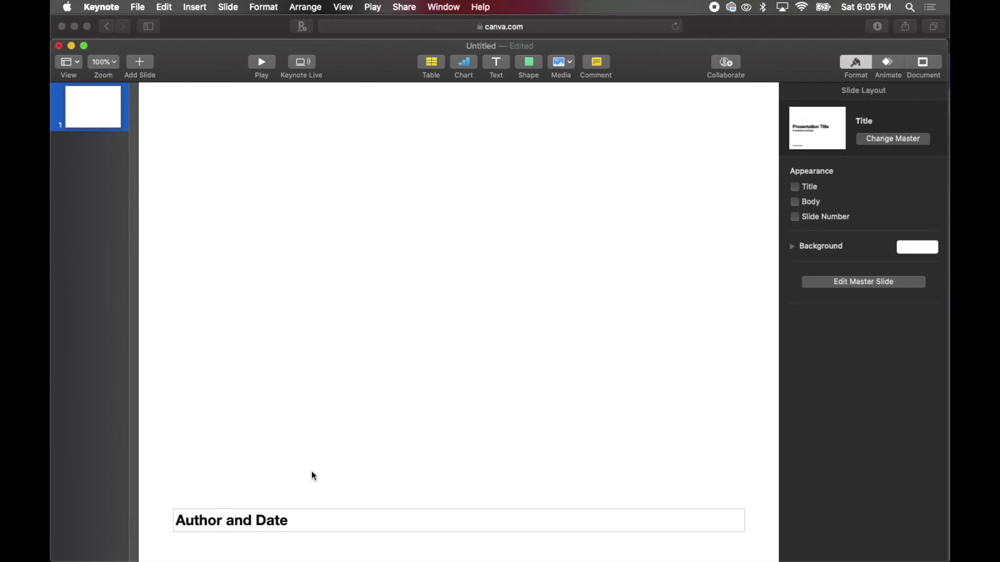
{"action": "left_click", "coordinate": [282, 522]}
{"action": "key", "text": "Delete"}
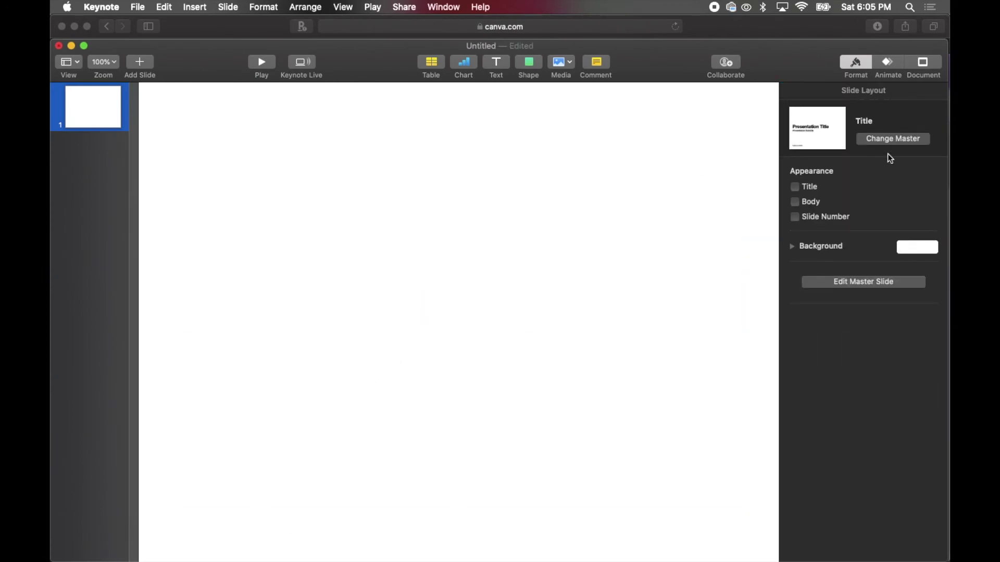
Set the presentation's slide size to Widescreen (16:9) and the canvas zoom to 50%
{"action": "left_click", "coordinate": [926, 62]}
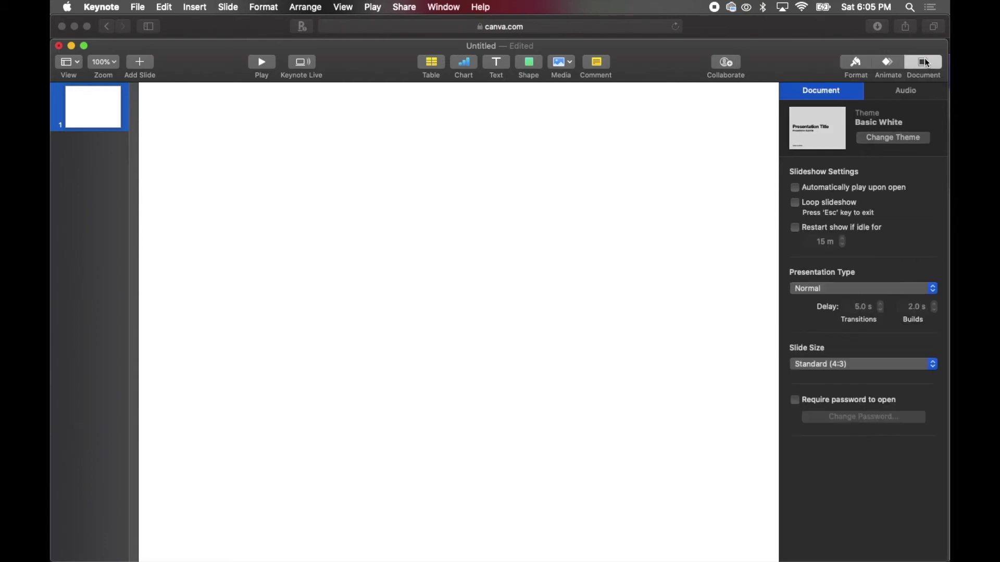
{"action": "left_click", "coordinate": [850, 366]}
{"action": "left_click", "coordinate": [848, 378]}
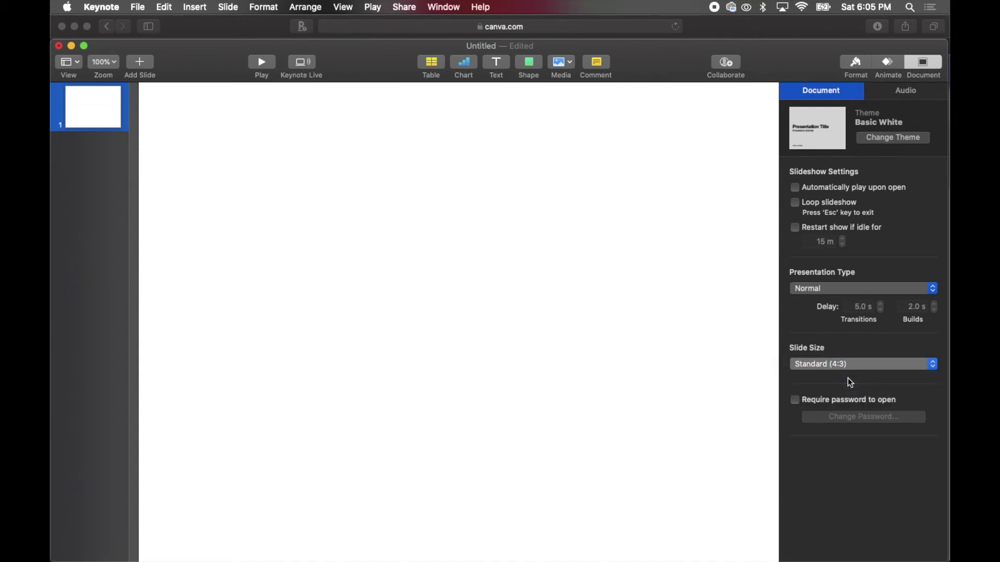
{"action": "left_click", "coordinate": [114, 57]}
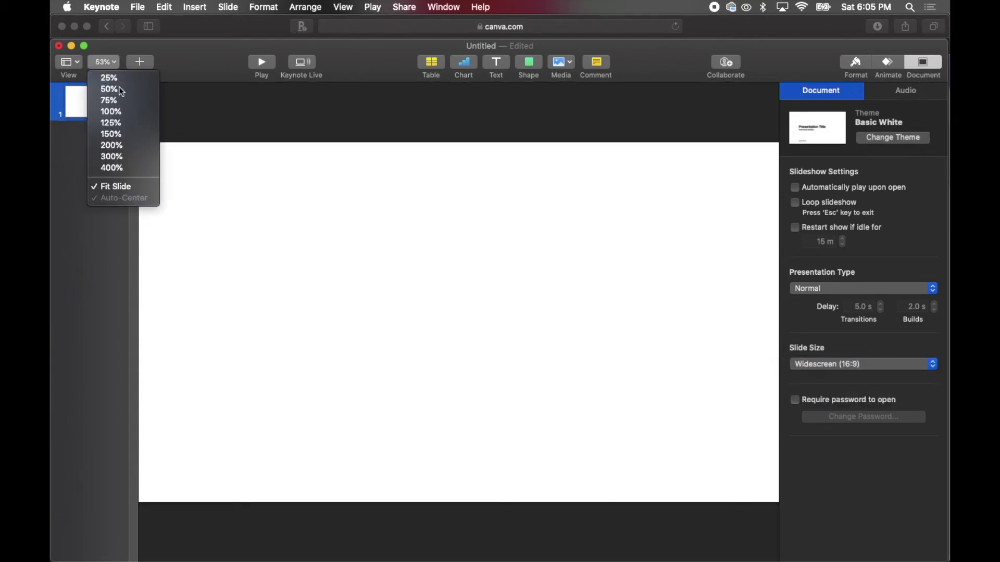
{"action": "left_click", "coordinate": [119, 87]}
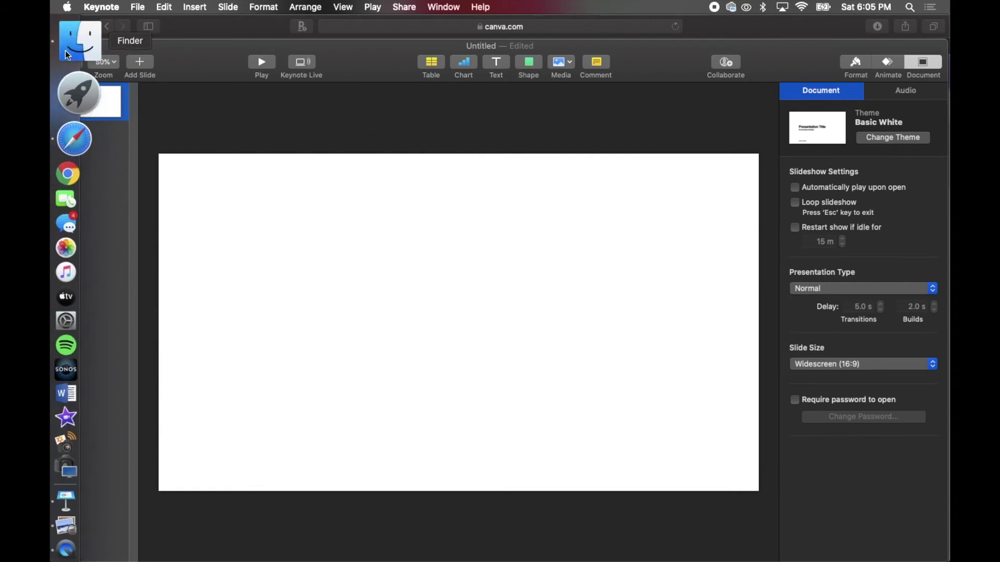
Place the downloaded full-design PNG from Finder onto the blank slide so it fills it, and deselect it
{"action": "left_click", "coordinate": [65, 51]}
{"action": "left_click_drag", "start_coordinate": [259, 77], "coordinate": [615, 237]}
{"action": "left_click", "coordinate": [59, 21]}
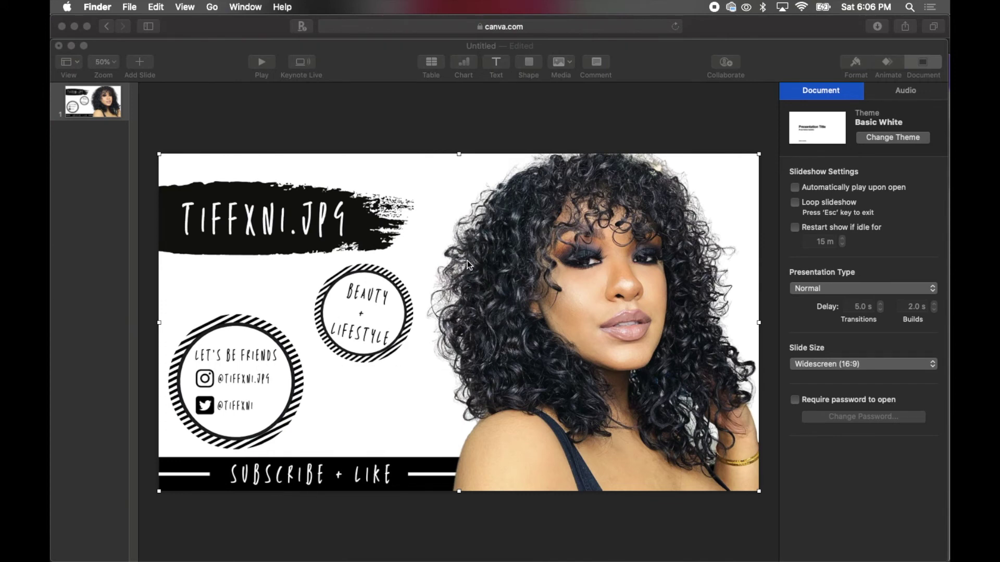
{"action": "left_click", "coordinate": [499, 124]}
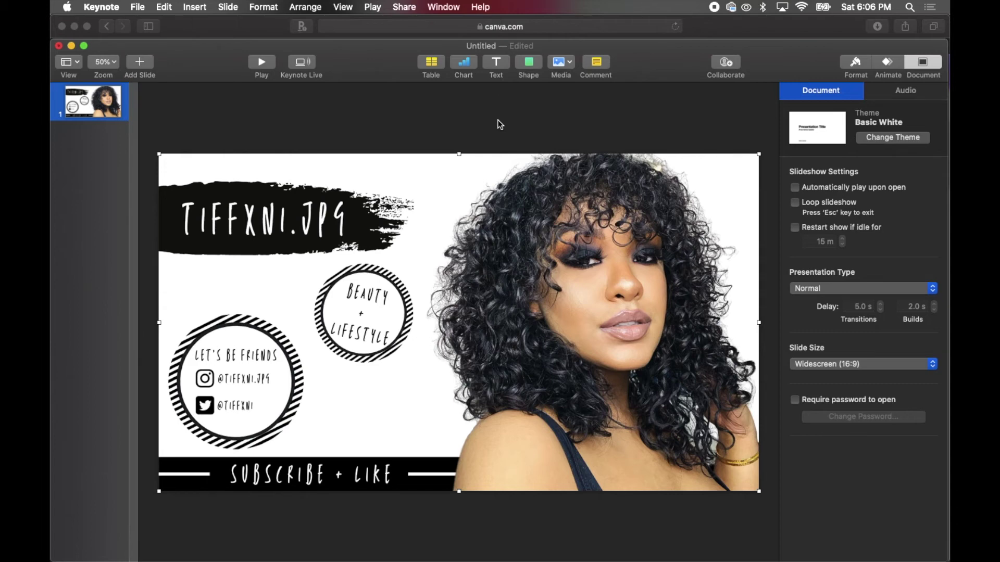
{"action": "left_click", "coordinate": [499, 124]}
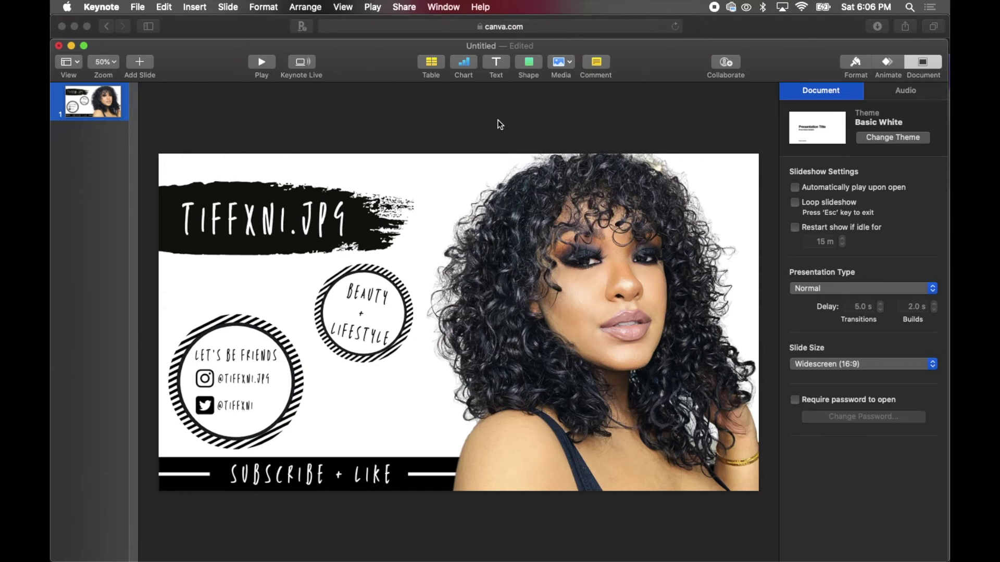
Look through the Build In animation effects available for the full-design image
{"action": "left_click", "coordinate": [887, 63]}
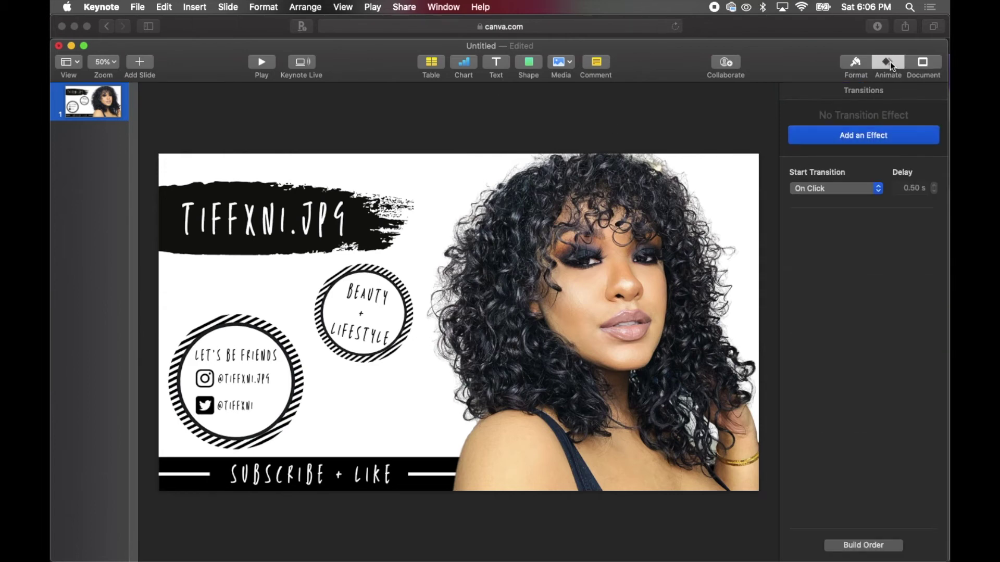
{"action": "left_click", "coordinate": [578, 310]}
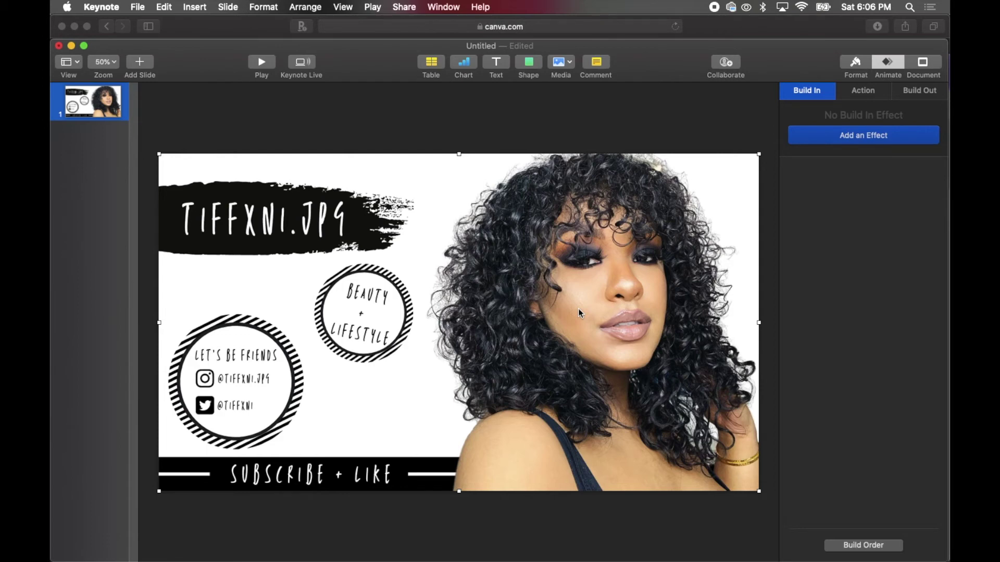
{"action": "left_click", "coordinate": [885, 141]}
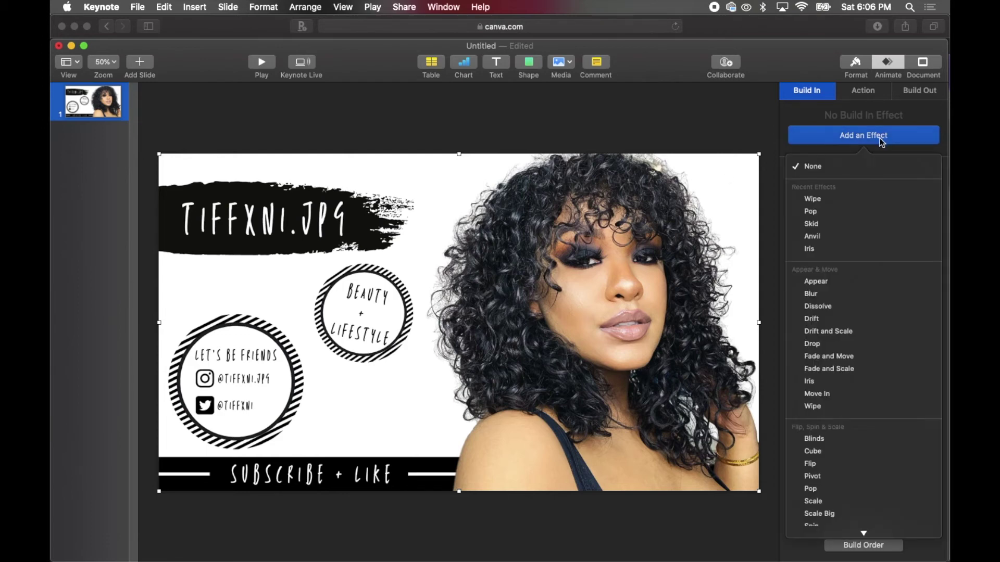
{"action": "scroll", "coordinate": [843, 360], "scroll_direction": "down", "scroll_amount": 3}
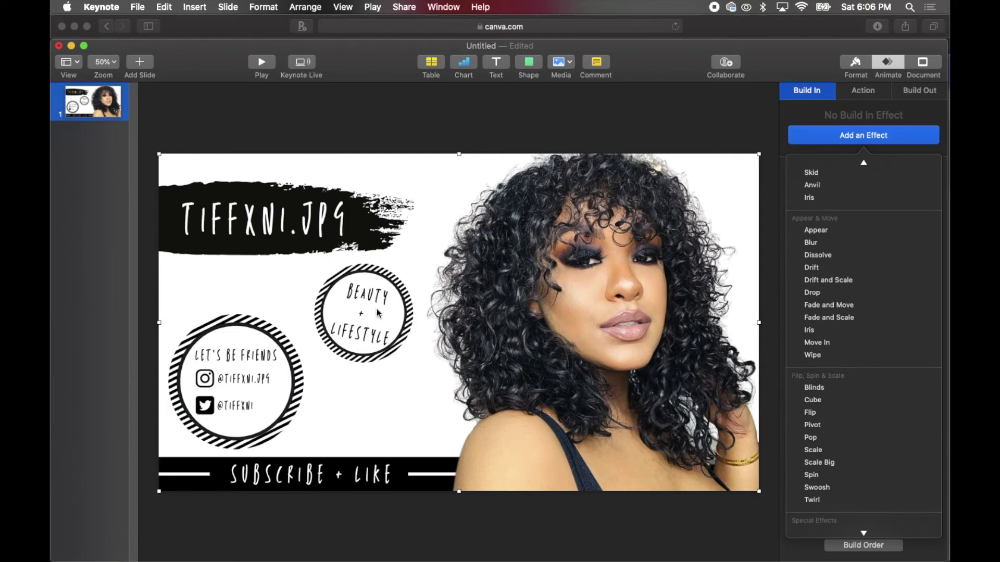
Switch back to the Canva design in Safari and unlock the portrait and the "Let's be friends" badge on Page 2
{"action": "key", "text": "super+Tab"}
{"action": "scroll", "coordinate": [845, 200], "scroll_direction": "down", "scroll_amount": 1}
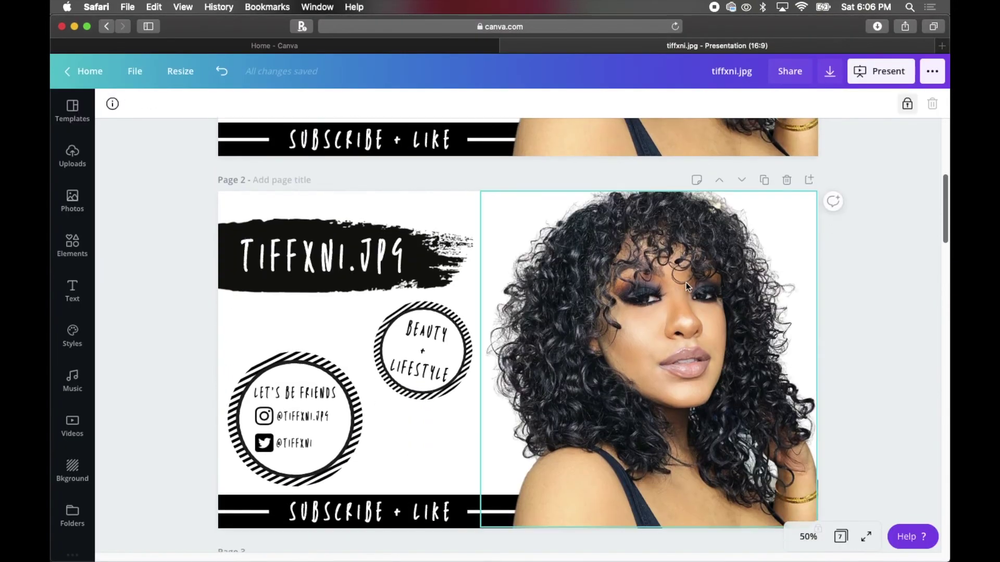
{"action": "left_click", "coordinate": [907, 103]}
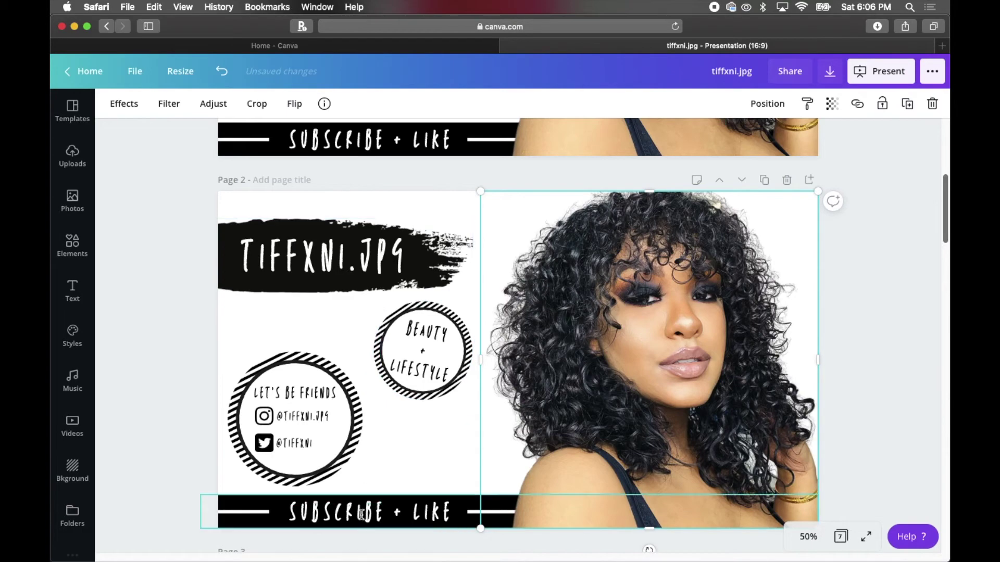
{"action": "left_click", "coordinate": [376, 397]}
{"action": "key", "text": "Tab"}
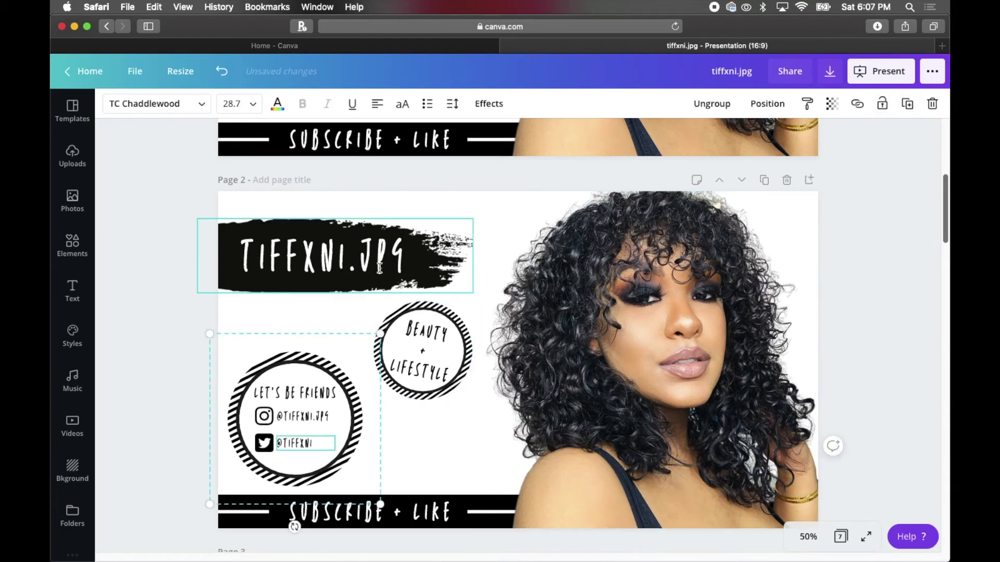
{"action": "key", "text": "Tab"}
{"action": "left_click", "coordinate": [905, 190]}
{"action": "scroll", "coordinate": [905, 191], "scroll_direction": "down", "scroll_amount": 2}
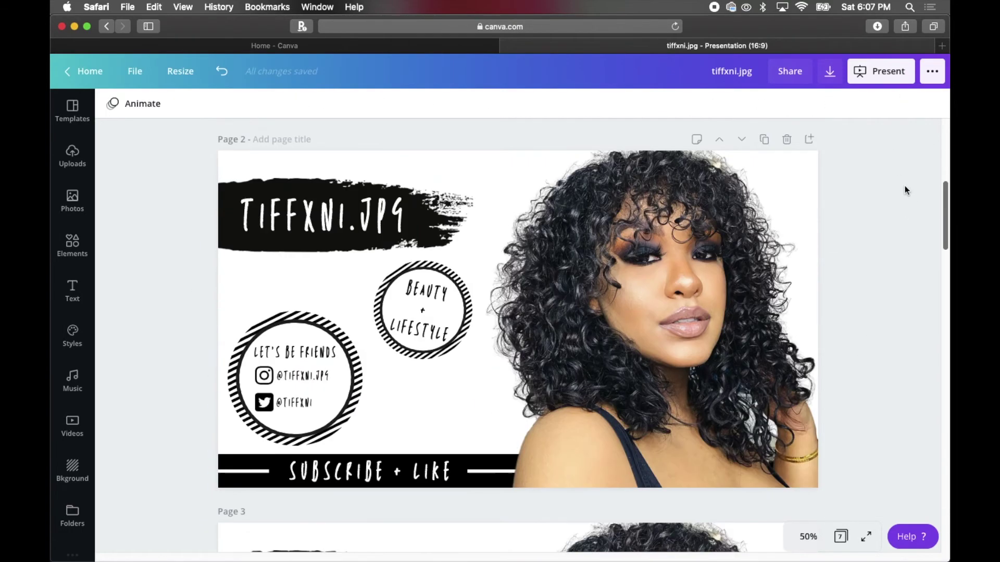
Delete the banner, both round badges and the "SUBSCRIBE + LIKE" strip from Page 2, keeping only the portrait
{"action": "left_click_drag", "start_coordinate": [348, 164], "coordinate": [318, 367]}
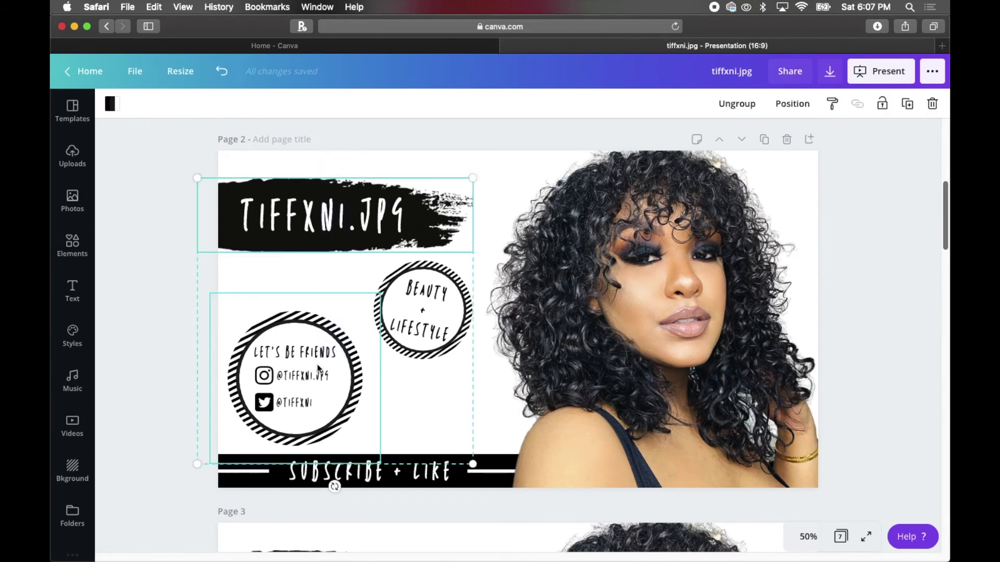
{"action": "key", "text": "Delete"}
{"action": "left_click", "coordinate": [374, 344]}
{"action": "key", "text": "Delete"}
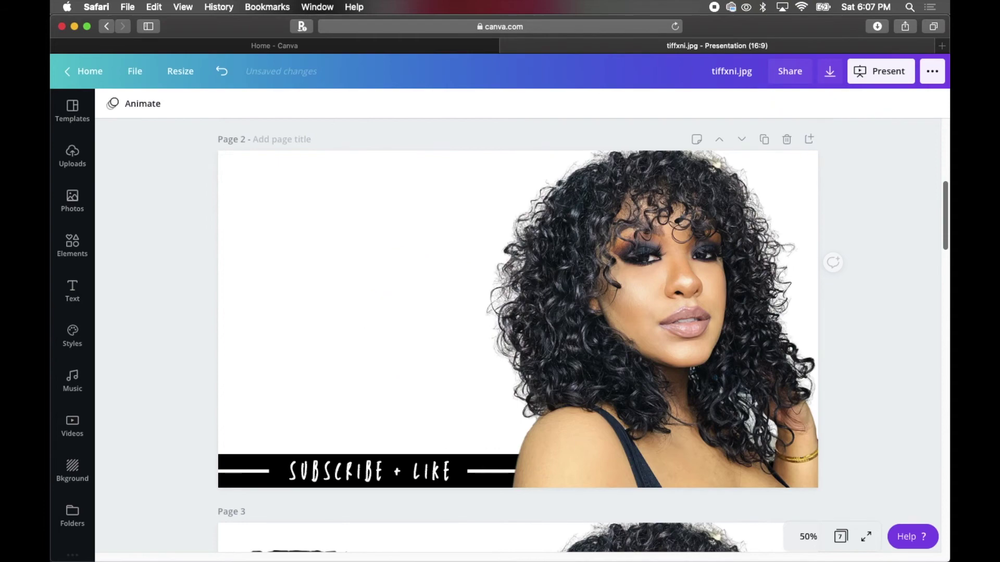
{"action": "left_click", "coordinate": [304, 472]}
{"action": "key", "text": "Delete"}
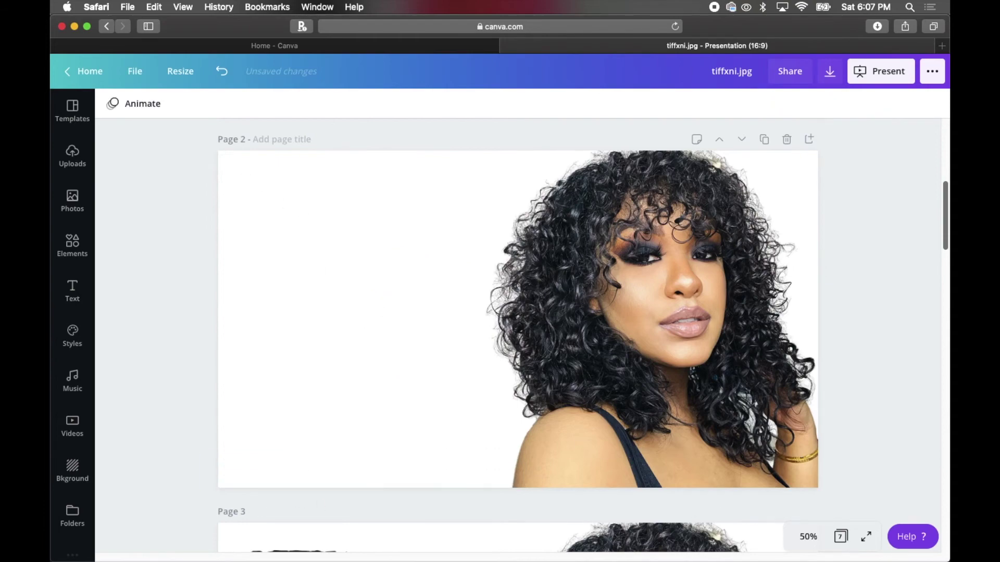
Unlock the portrait and the "Let's be friends" badge on Page 3
{"action": "scroll", "coordinate": [375, 495], "scroll_direction": "down", "scroll_amount": 10}
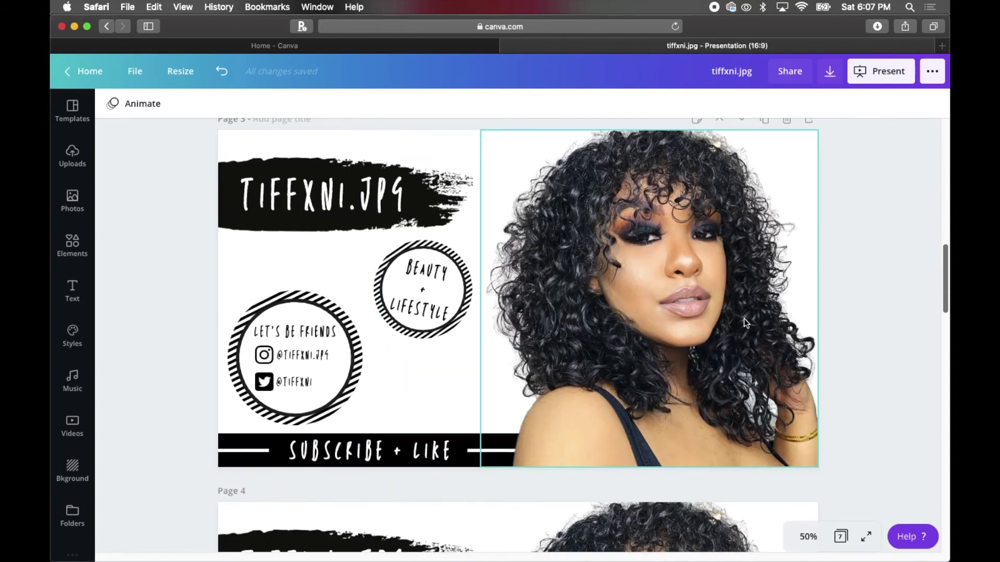
{"action": "left_click", "coordinate": [746, 322]}
{"action": "left_click", "coordinate": [907, 104]}
{"action": "left_click", "coordinate": [312, 365]}
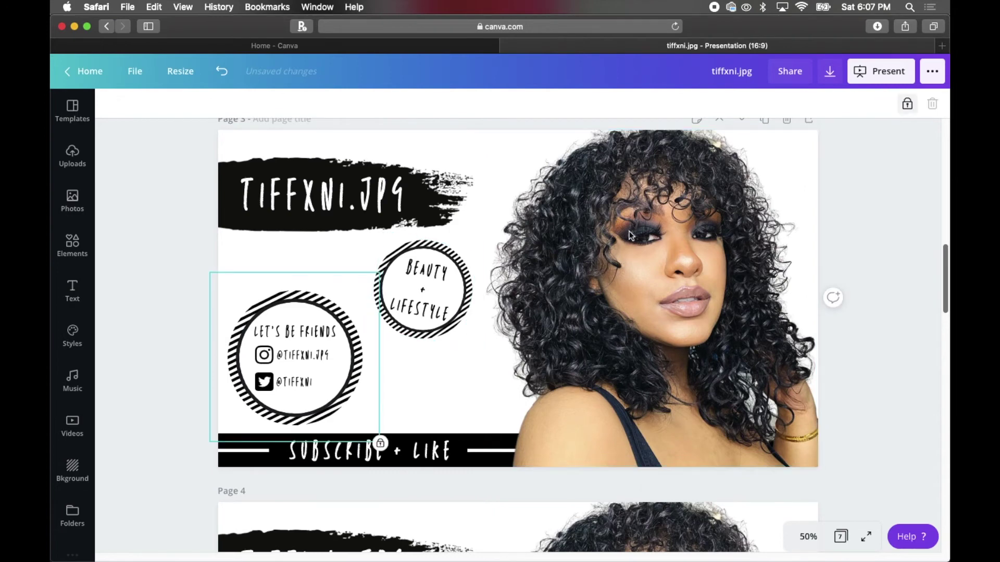
{"action": "left_click", "coordinate": [907, 104]}
{"action": "scroll", "coordinate": [651, 225], "scroll_direction": "down", "scroll_amount": 1}
Delete the portrait and both round badges from Page 3
{"action": "left_click", "coordinate": [651, 225]}
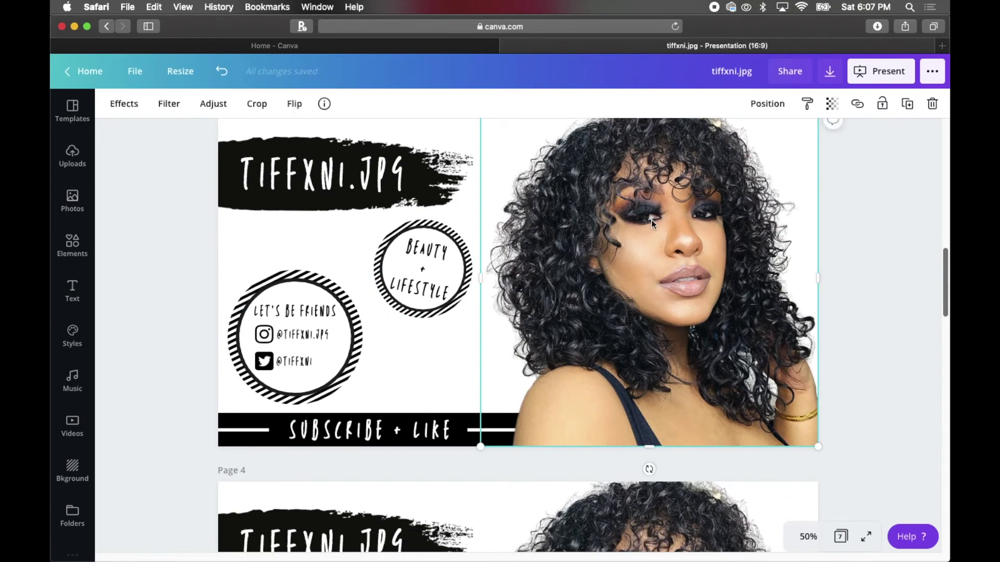
{"action": "key", "text": "Delete"}
{"action": "left_click_drag", "start_coordinate": [536, 252], "coordinate": [268, 365]}
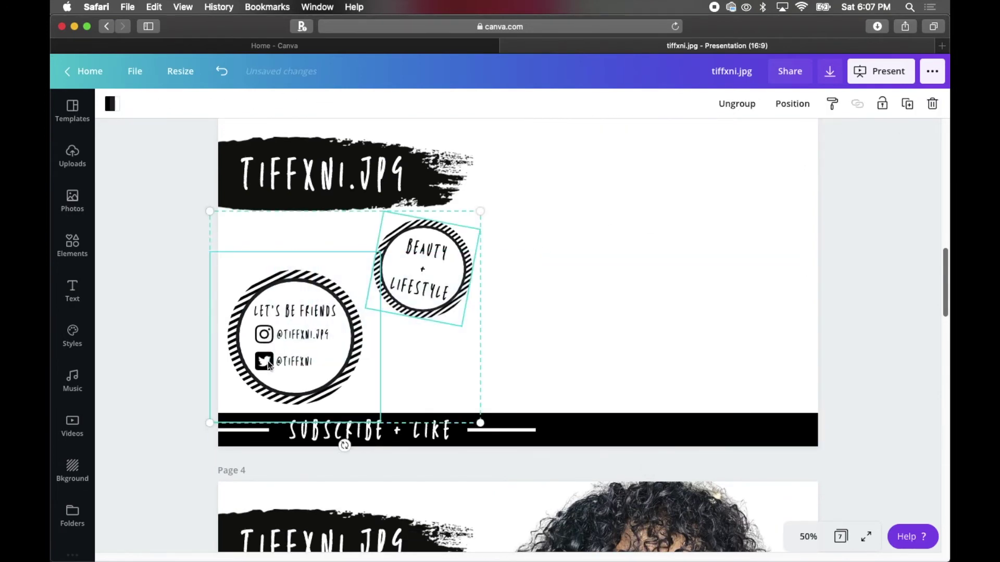
{"action": "key", "text": "Delete"}
Unlock the portrait and the "Let's be friends" badge on Page 4, and deselect everything
{"action": "scroll", "coordinate": [711, 308], "scroll_direction": "down", "scroll_amount": 7}
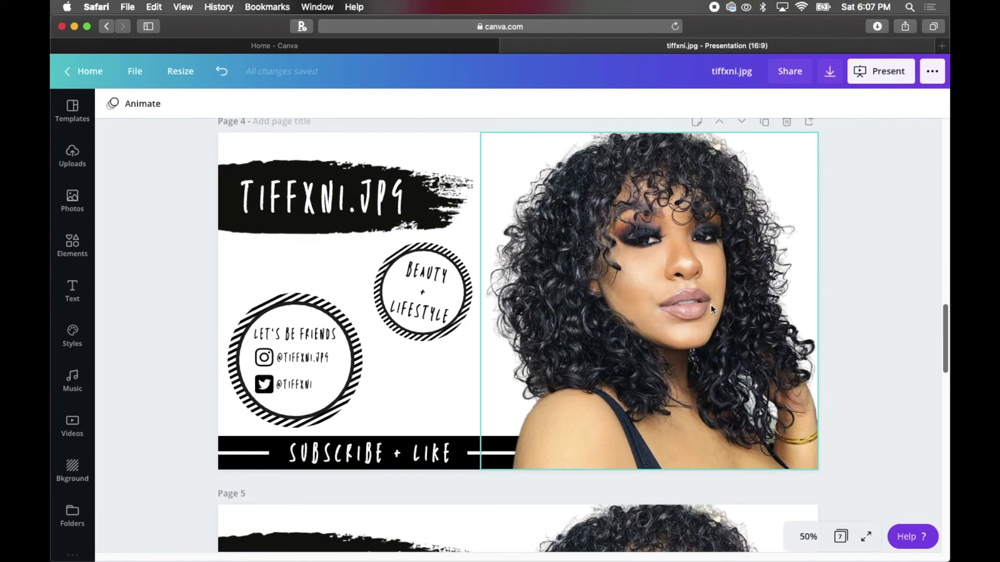
{"action": "left_click", "coordinate": [711, 309]}
{"action": "left_click", "coordinate": [907, 106]}
{"action": "left_click", "coordinate": [348, 382]}
{"action": "left_click", "coordinate": [905, 108]}
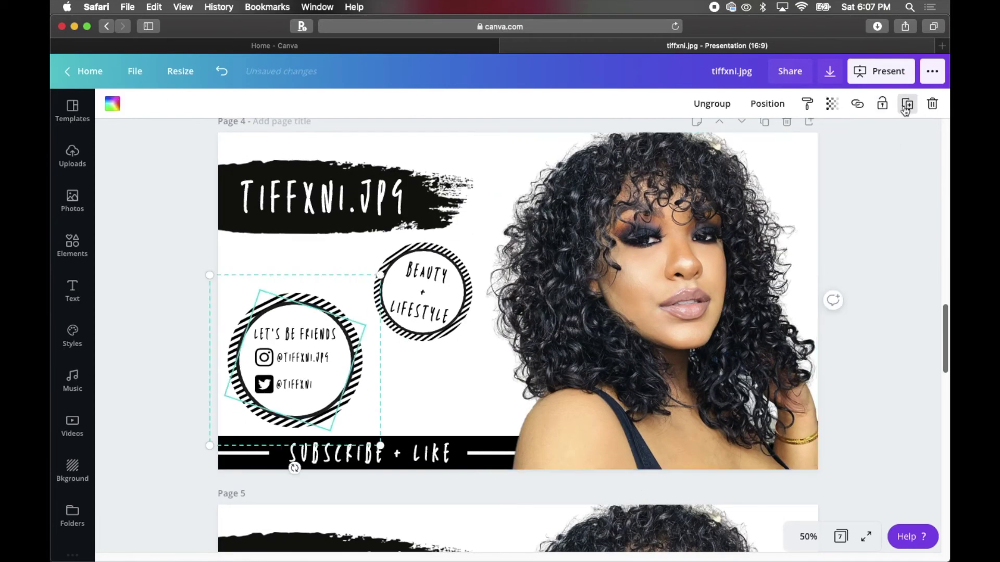
{"action": "left_click", "coordinate": [871, 233]}
Review all the pages of the design to check which element each one holds, ending at Page 1
{"action": "scroll", "coordinate": [859, 229], "scroll_direction": "up", "scroll_amount": 20}
{"action": "scroll", "coordinate": [851, 232], "scroll_direction": "down", "scroll_amount": 20}
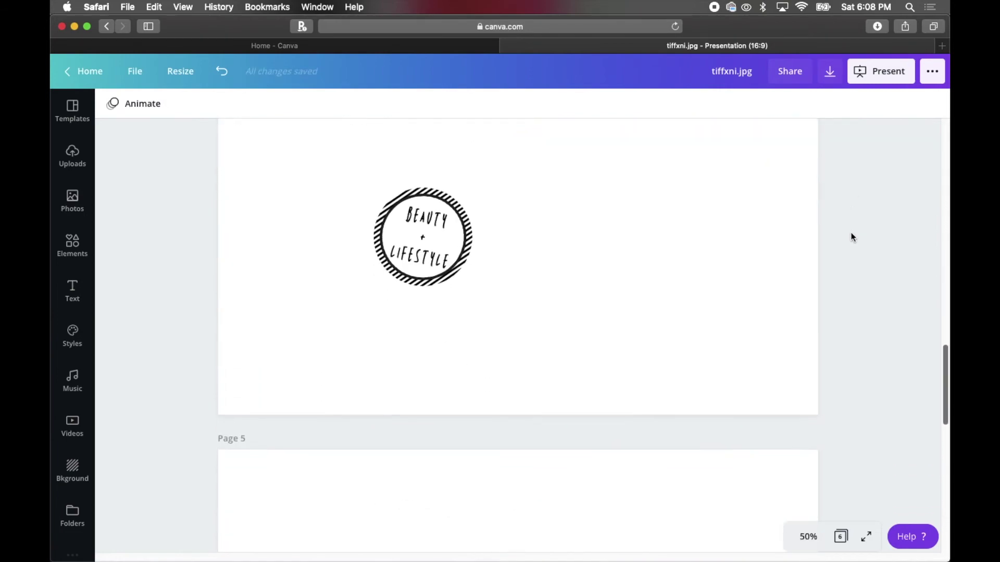
{"action": "scroll", "coordinate": [851, 232], "scroll_direction": "down", "scroll_amount": 8}
{"action": "scroll", "coordinate": [851, 237], "scroll_direction": "down", "scroll_amount": 6}
{"action": "scroll", "coordinate": [851, 237], "scroll_direction": "up", "scroll_amount": 2}
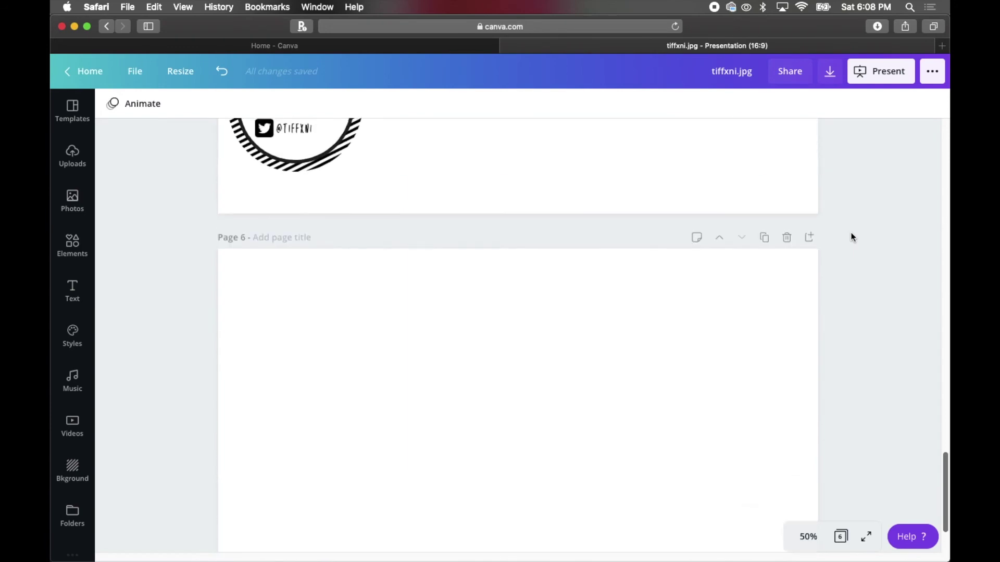
{"action": "scroll", "coordinate": [851, 236], "scroll_direction": "up", "scroll_amount": 20}
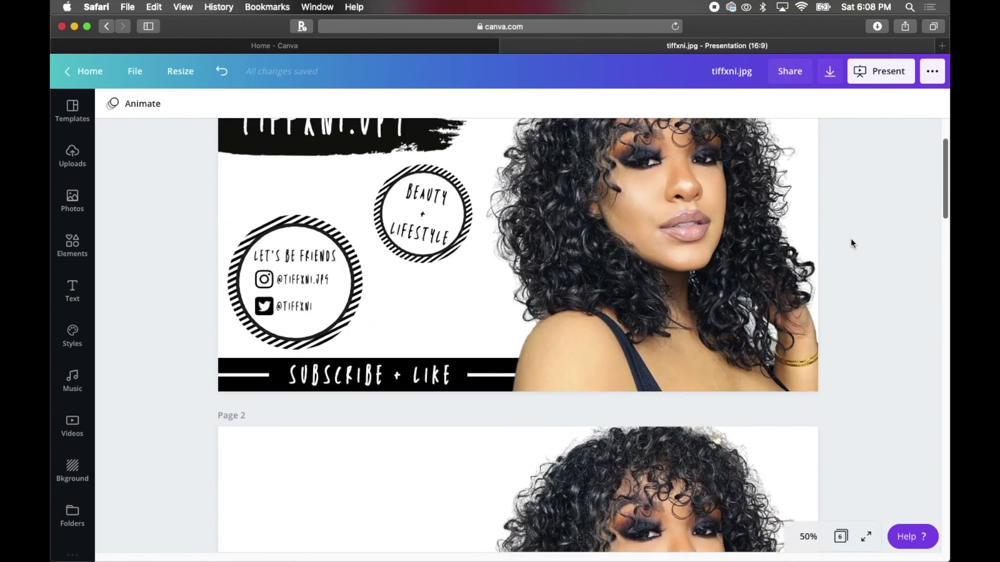
{"action": "scroll", "coordinate": [851, 243], "scroll_direction": "up", "scroll_amount": 2}
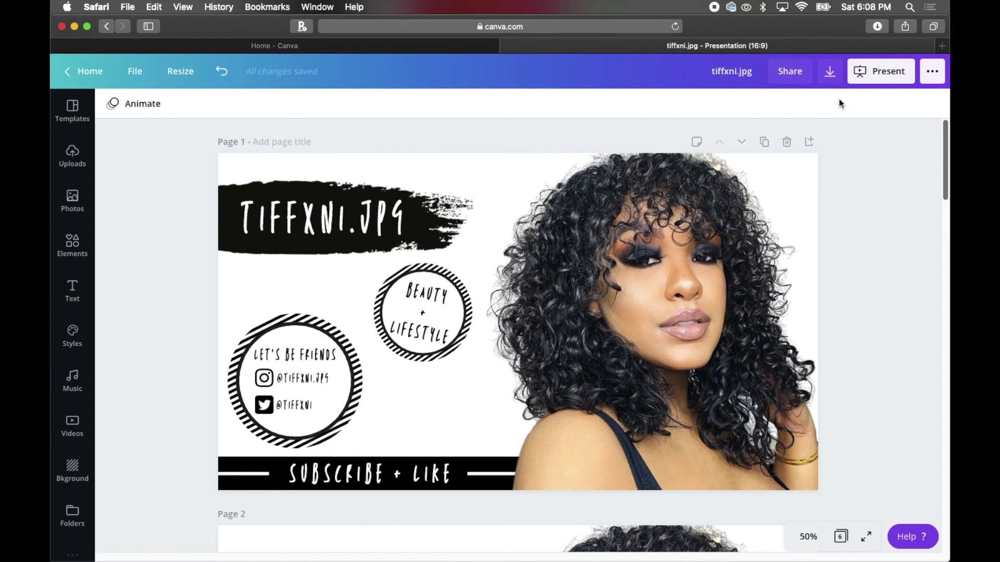
Set the design's download to PNG format with a transparent background
{"action": "left_click", "coordinate": [831, 75]}
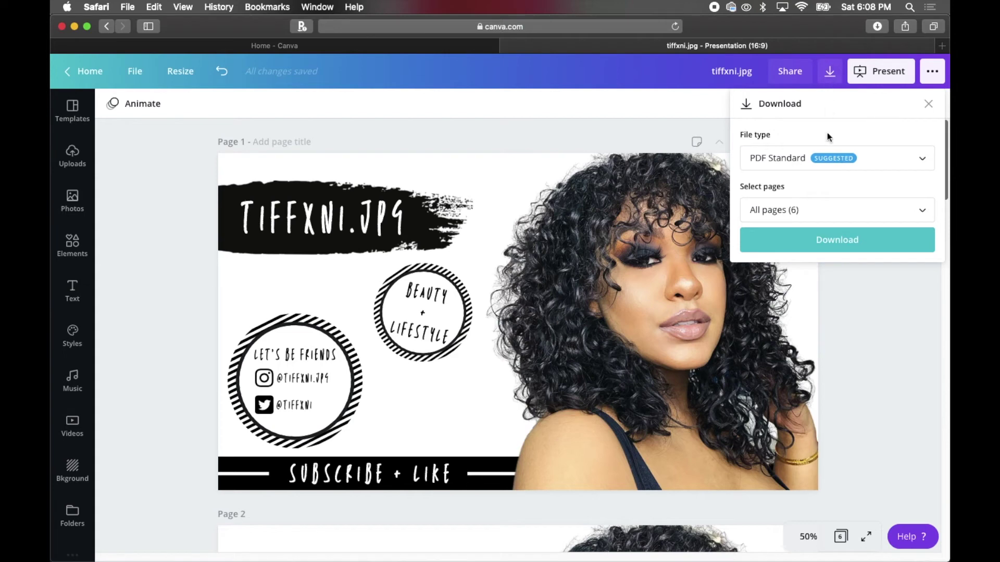
{"action": "left_click", "coordinate": [831, 166]}
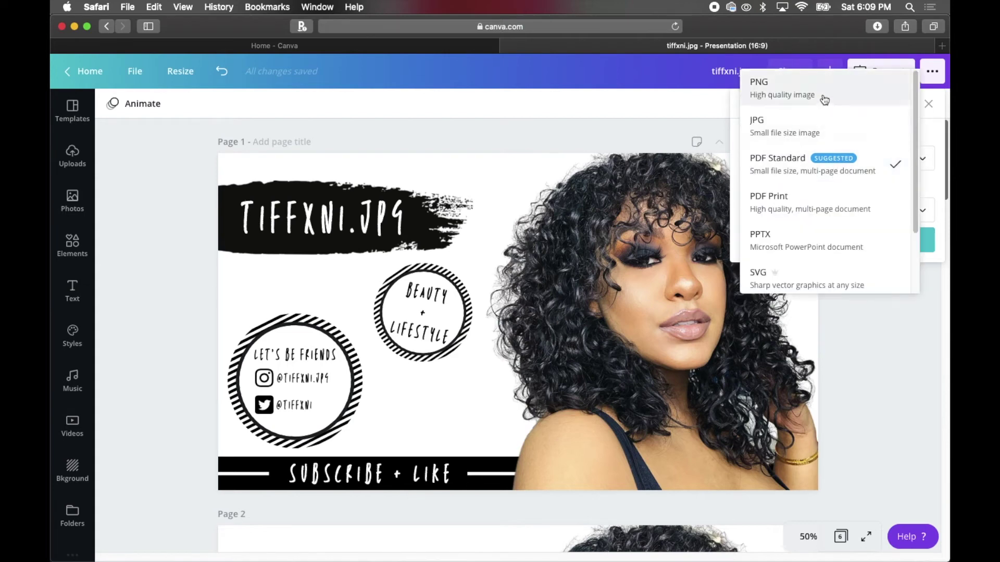
{"action": "left_click", "coordinate": [825, 99]}
{"action": "left_click", "coordinate": [797, 235]}
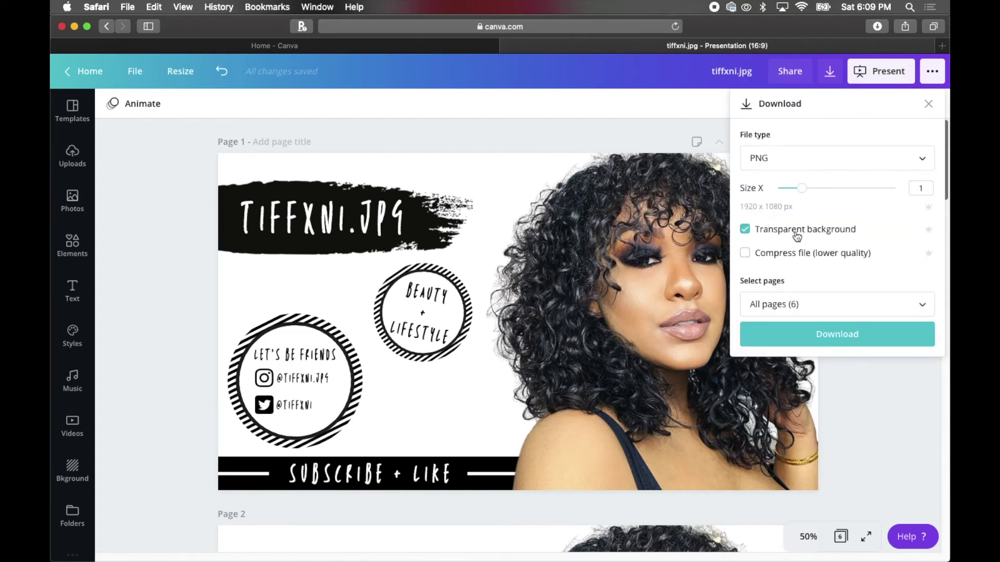
Choose individual pages for the PNG download, starting with Pages 2 and 3 and leaving out Page 1
{"action": "left_click", "coordinate": [767, 302]}
{"action": "scroll", "coordinate": [792, 375], "scroll_direction": "down", "scroll_amount": 2}
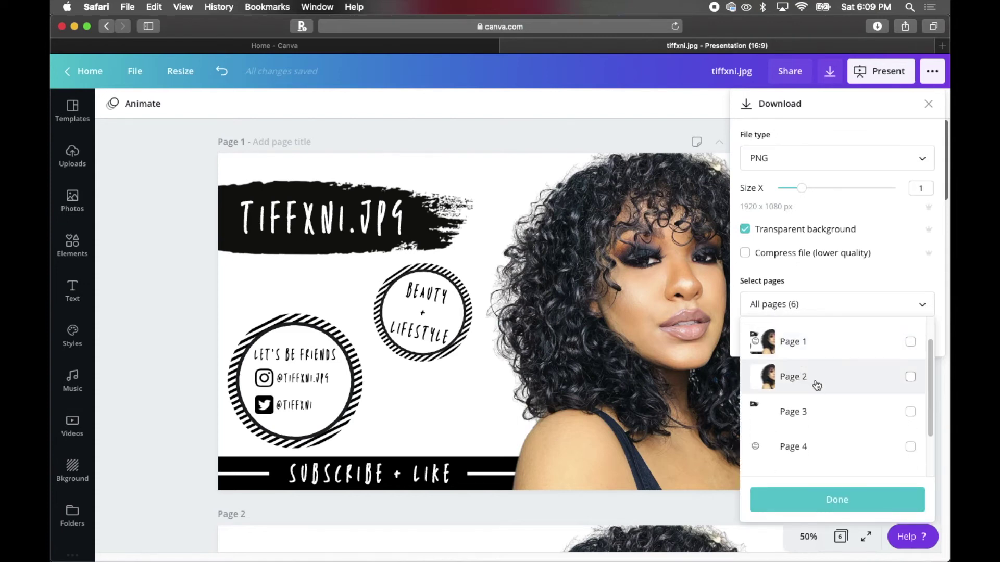
{"action": "left_click", "coordinate": [816, 382]}
{"action": "left_click", "coordinate": [822, 417]}
{"action": "scroll", "coordinate": [822, 420], "scroll_direction": "down", "scroll_amount": 2}
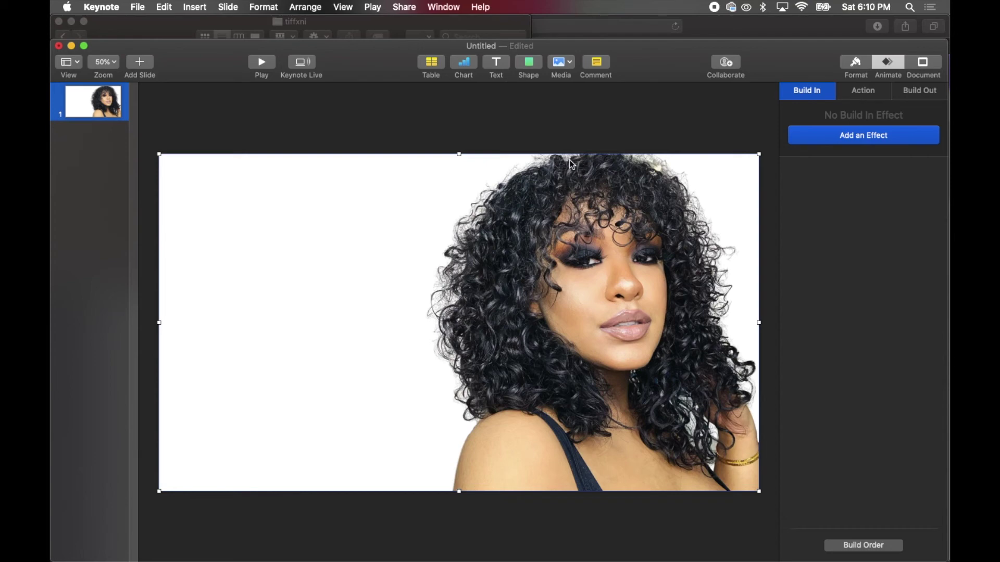
Preview the Anvil build-in effect on the portrait image and apply it
{"action": "left_click", "coordinate": [844, 138]}
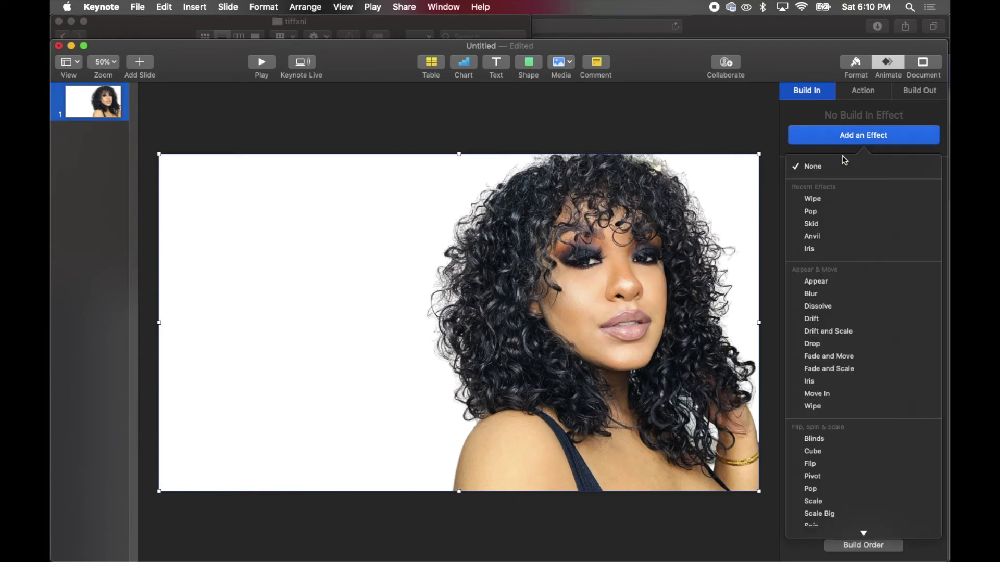
{"action": "scroll", "coordinate": [832, 383], "scroll_direction": "down", "scroll_amount": 8}
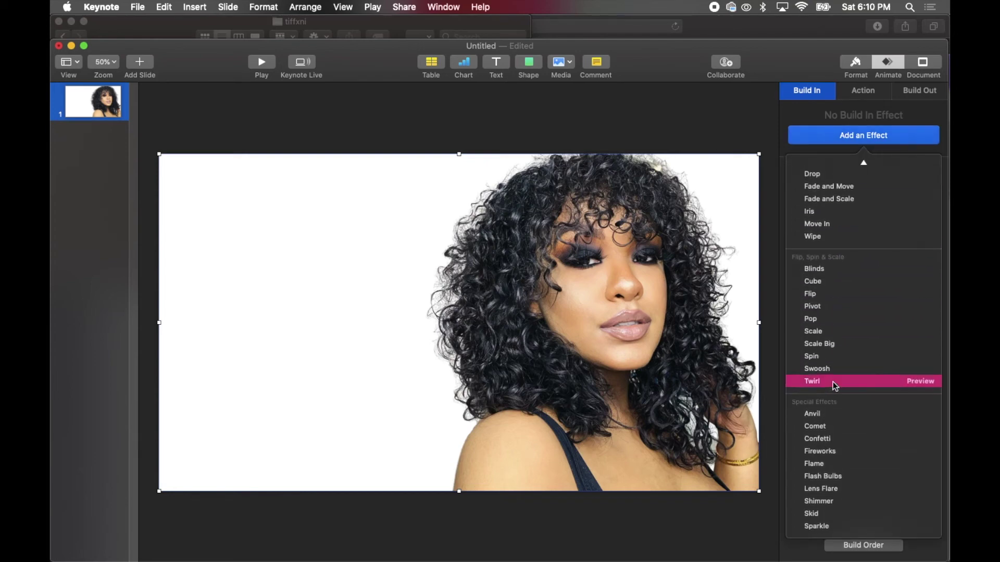
{"action": "left_click", "coordinate": [915, 414]}
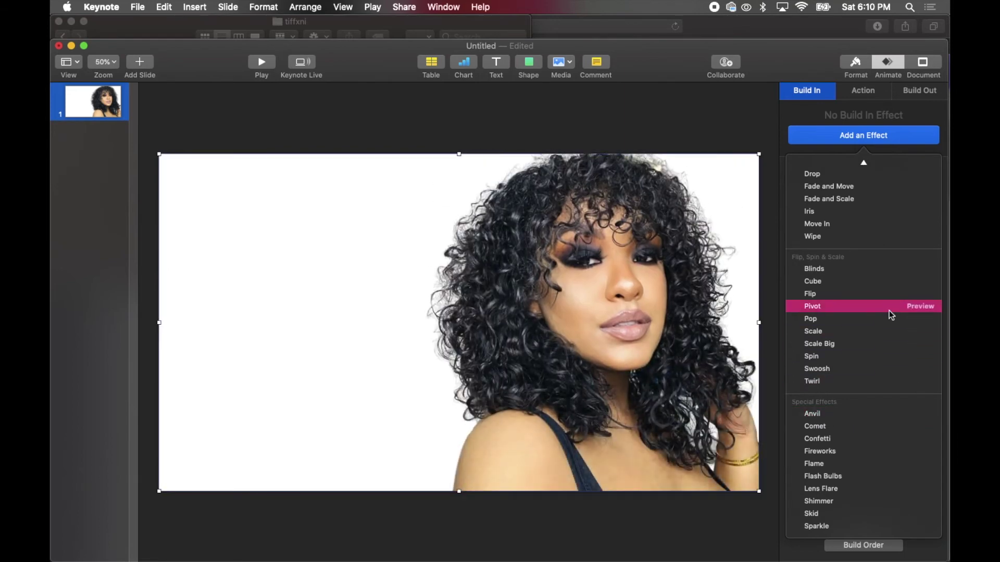
{"action": "scroll", "coordinate": [889, 311], "scroll_direction": "up", "scroll_amount": 8}
{"action": "scroll", "coordinate": [889, 310], "scroll_direction": "down", "scroll_amount": 8}
{"action": "left_click", "coordinate": [827, 414]}
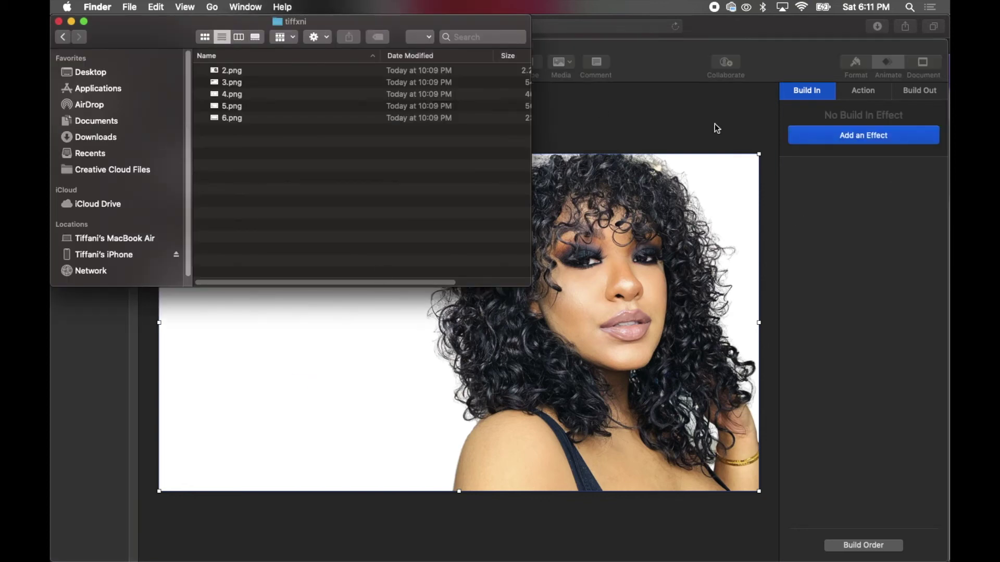
Place 3.png, the title banner, over the portrait on the slide and give it the Skid build-in effect
{"action": "left_click", "coordinate": [712, 108]}
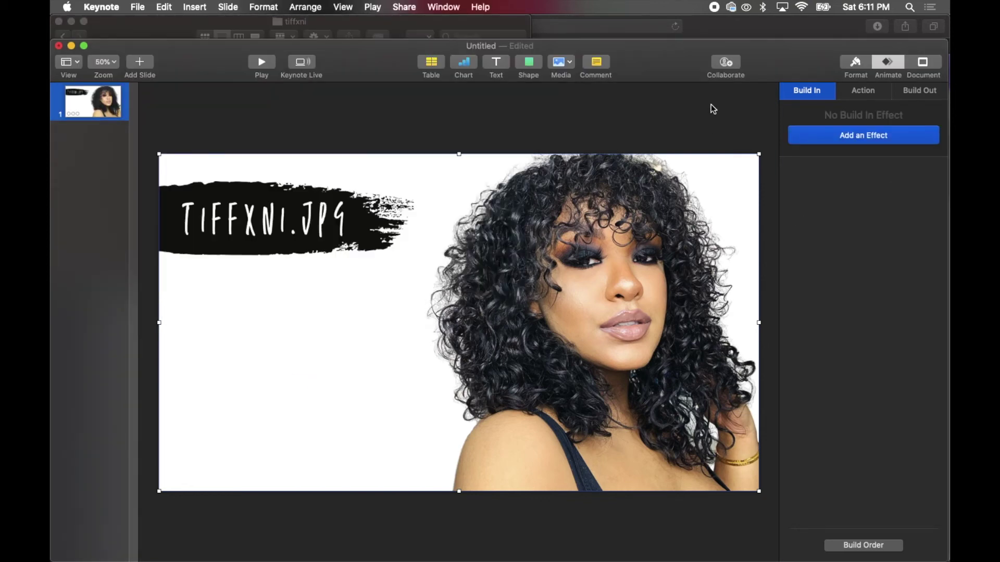
{"action": "left_click", "coordinate": [868, 135]}
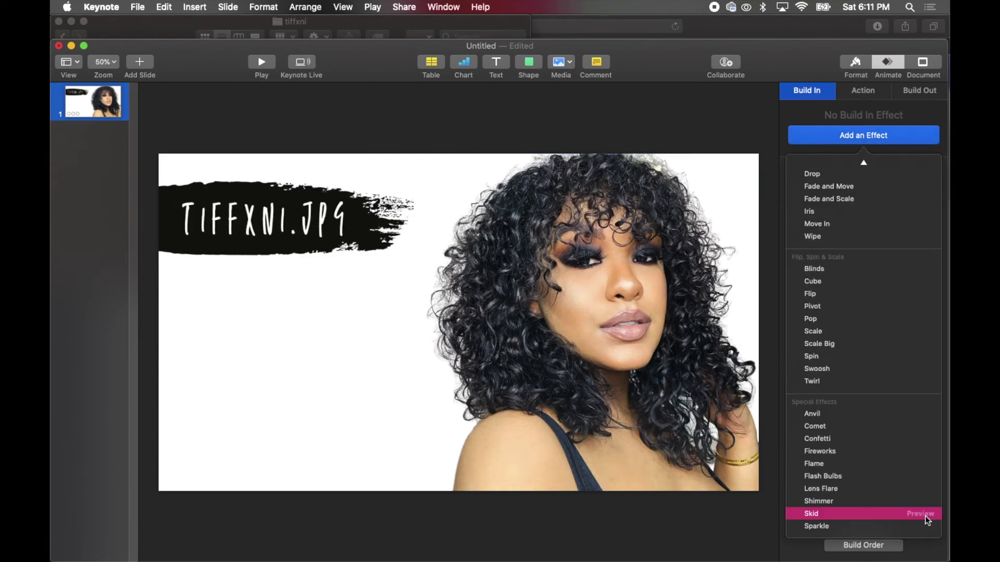
{"action": "left_click", "coordinate": [813, 513]}
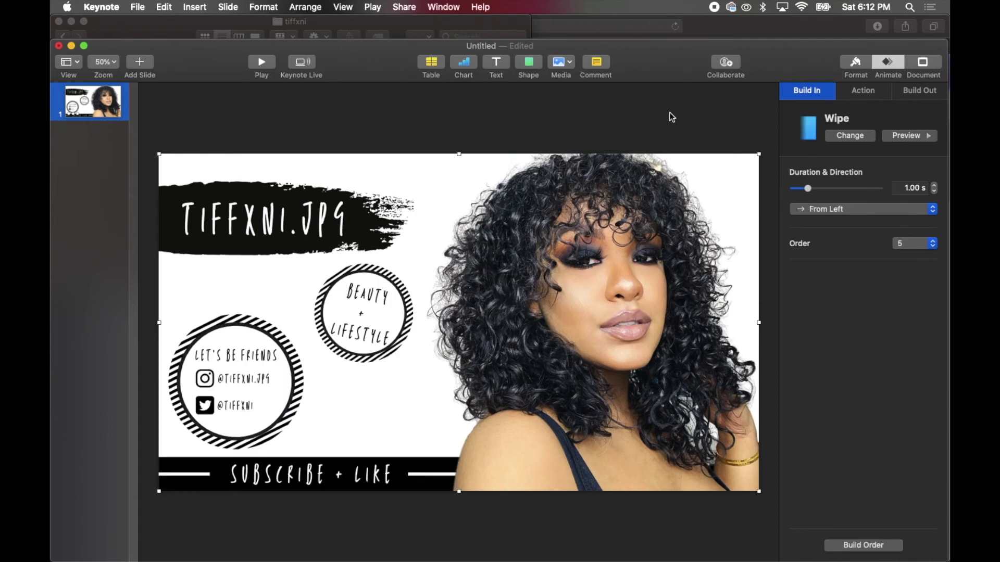
In the slide's build order, make 3.png start with Build 1 and preview the combined animation
{"action": "left_click", "coordinate": [672, 117]}
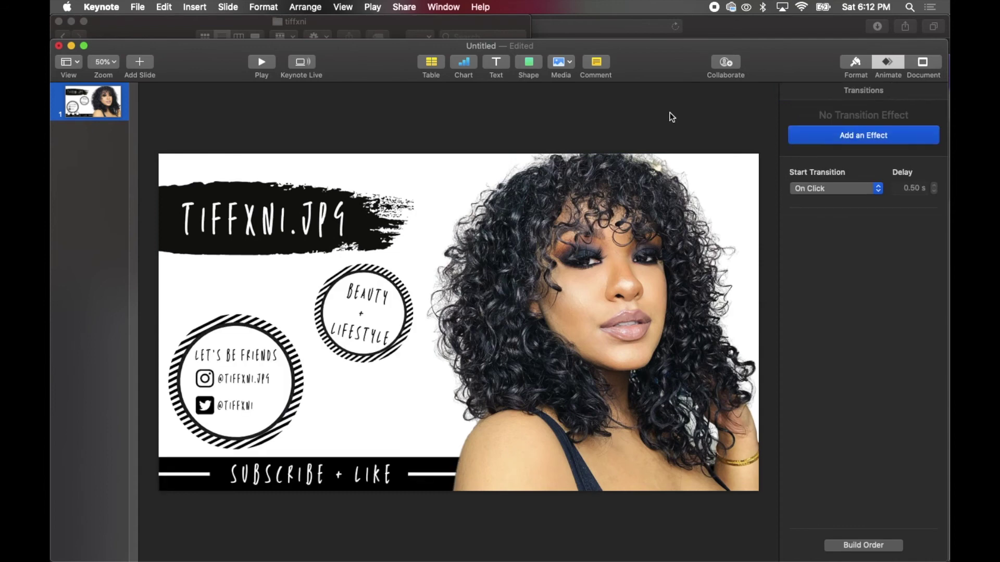
{"action": "left_click", "coordinate": [864, 547]}
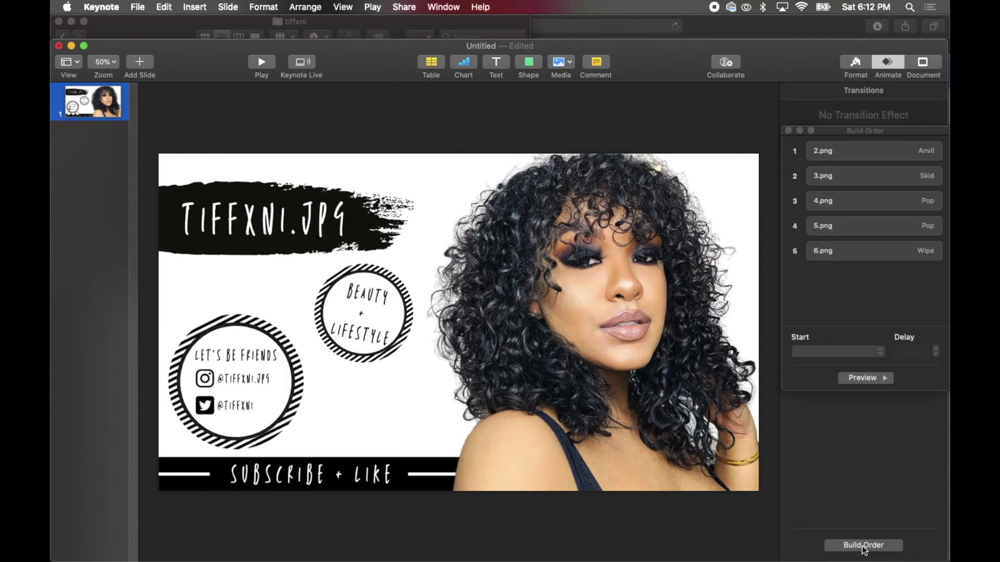
{"action": "left_click", "coordinate": [859, 177]}
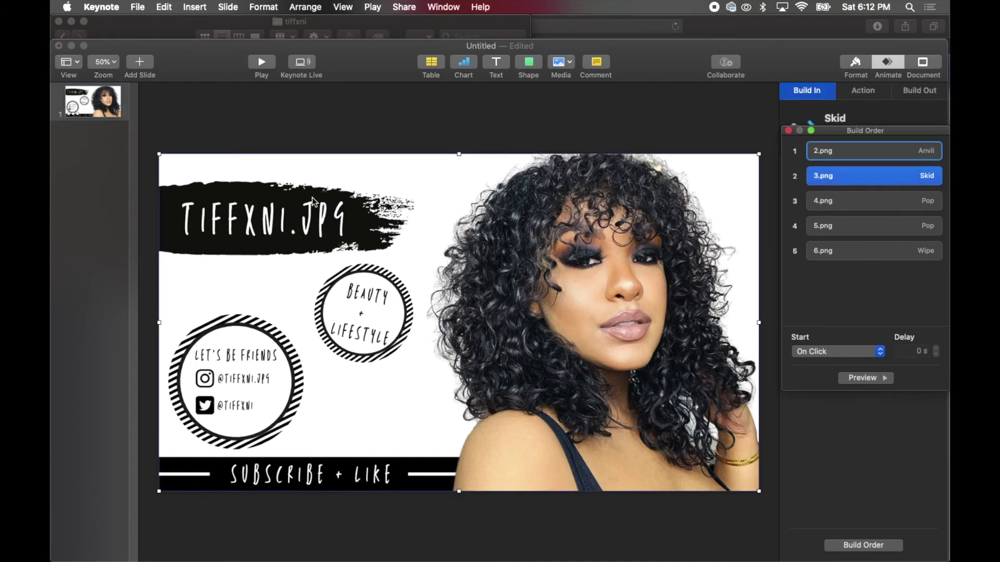
{"action": "left_click", "coordinate": [844, 357]}
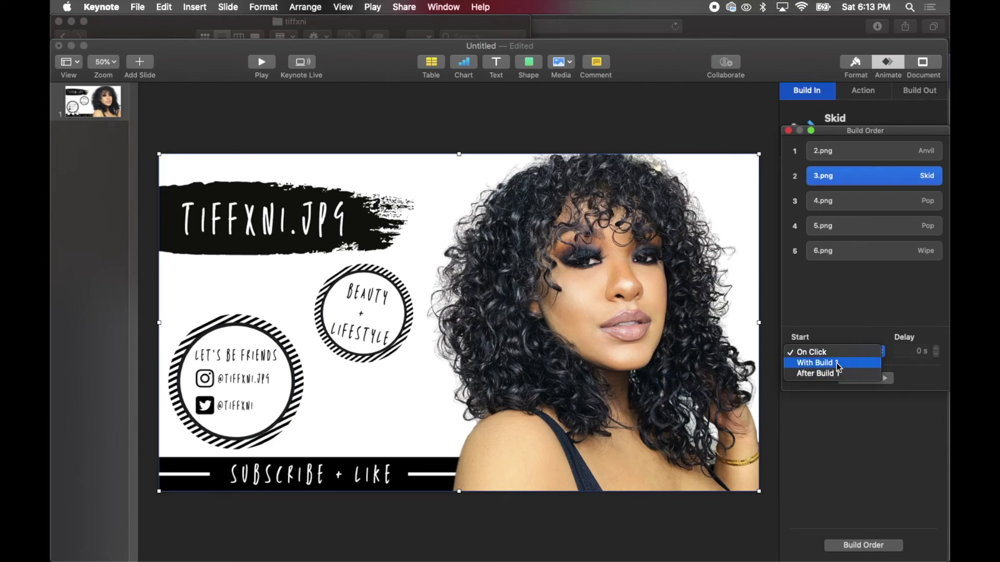
{"action": "left_click", "coordinate": [836, 363]}
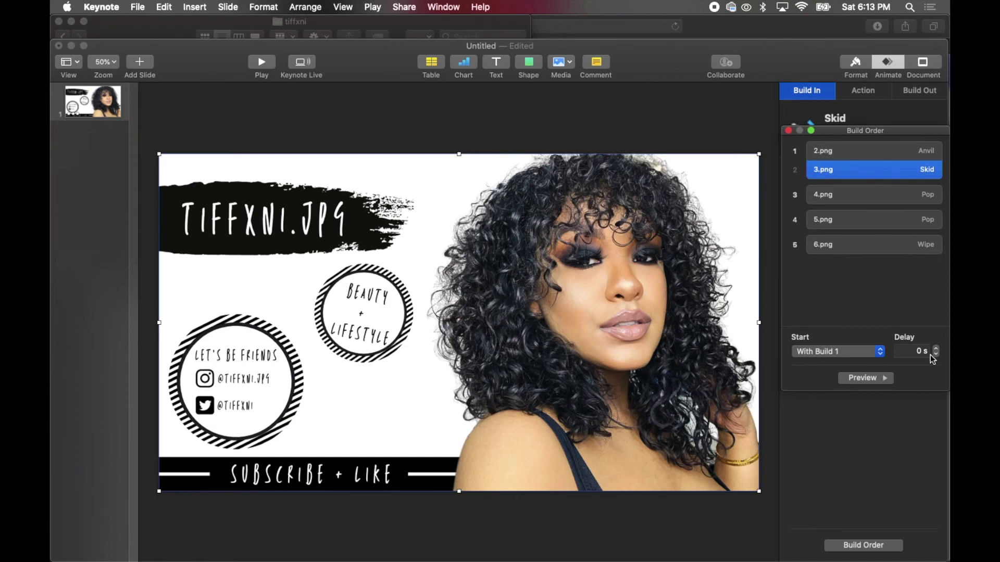
{"action": "left_click", "coordinate": [880, 385]}
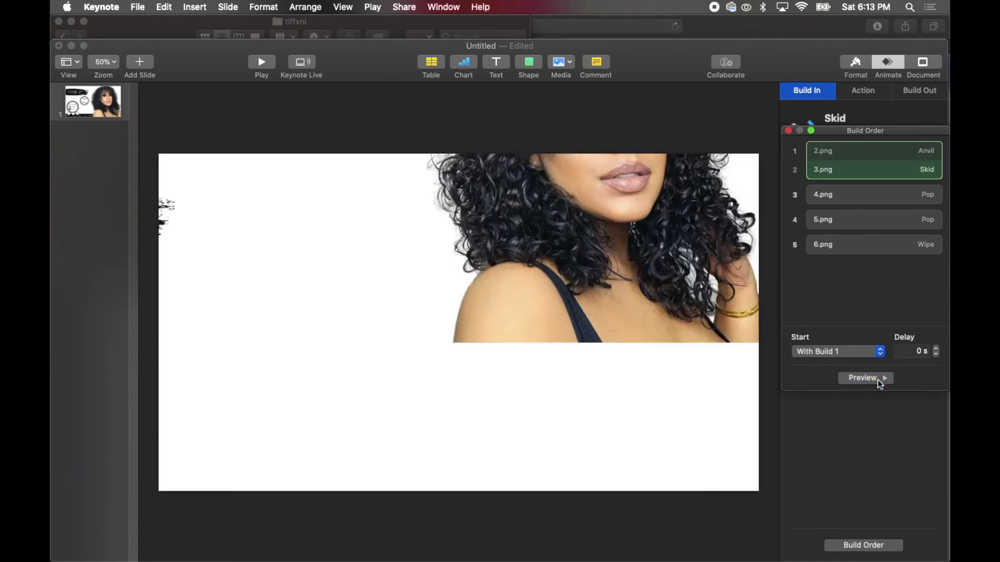
Make the 4.png build start after Build 2 with a delay of 0.20 s
{"action": "left_click", "coordinate": [864, 194]}
{"action": "left_click", "coordinate": [833, 351]}
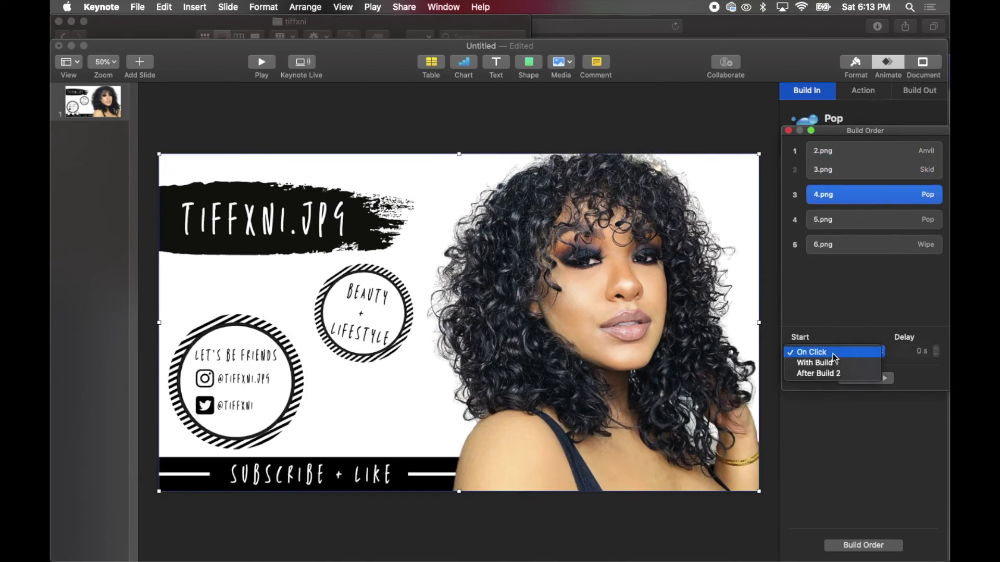
{"action": "left_click", "coordinate": [834, 374]}
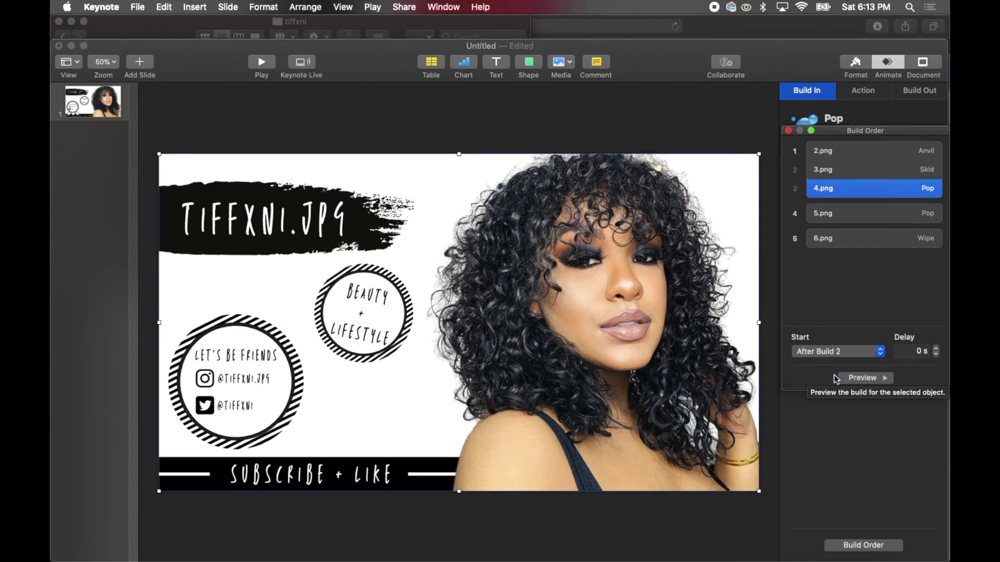
{"action": "left_click", "coordinate": [936, 350]}
{"action": "left_click", "coordinate": [936, 349]}
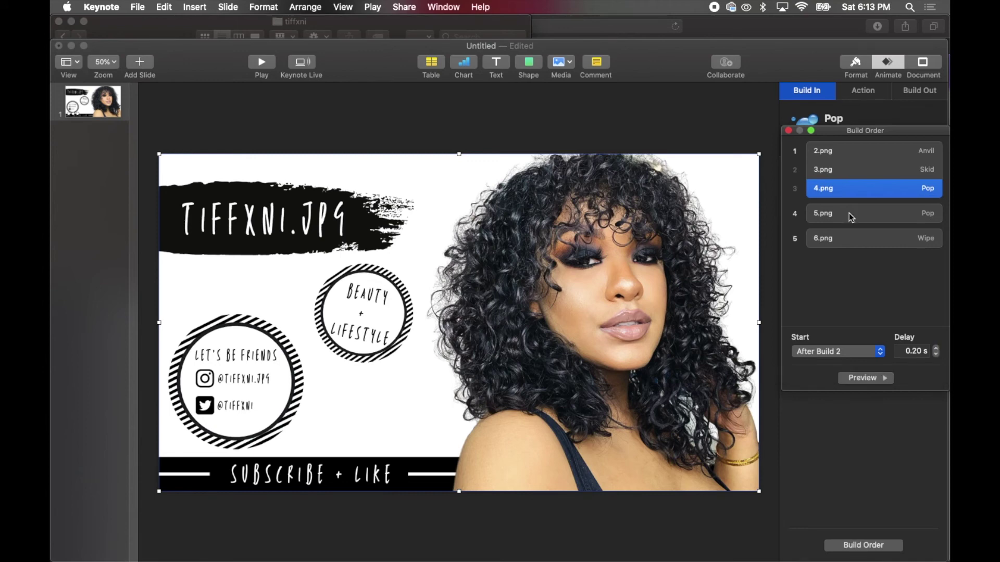
Make the 5.png build start after Build 3 with a 0.20 s delay, and preview the sequence
{"action": "left_click", "coordinate": [849, 214]}
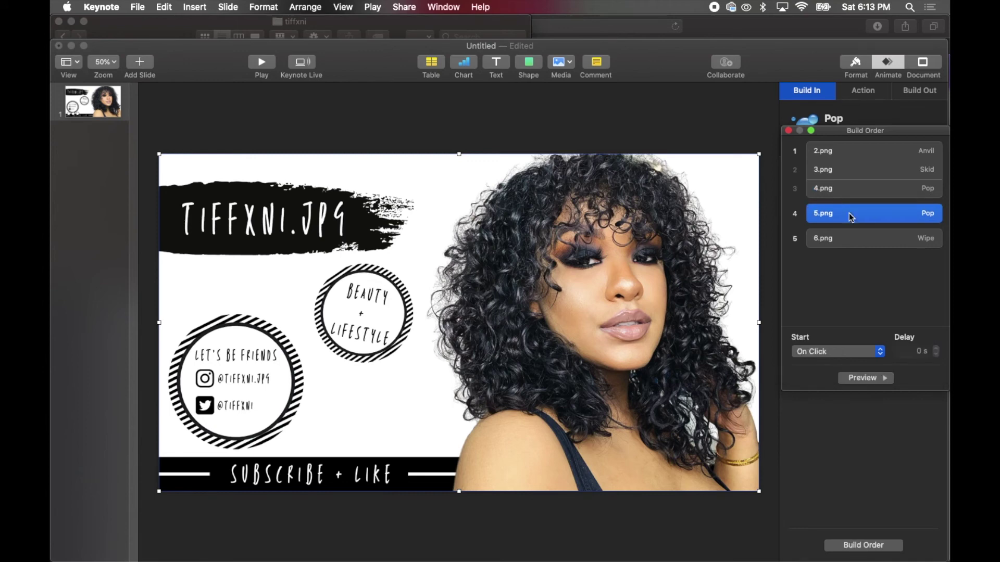
{"action": "left_click", "coordinate": [834, 352]}
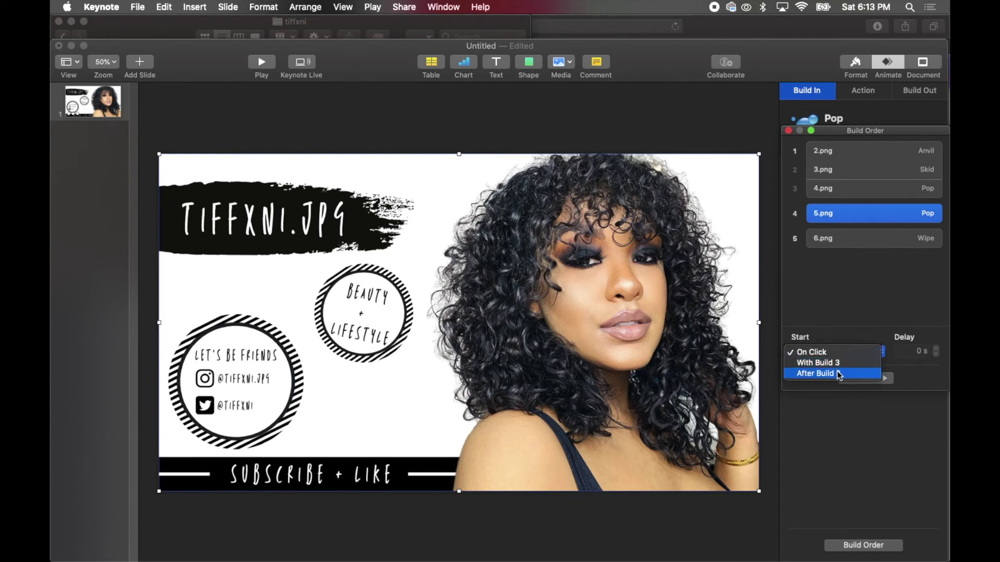
{"action": "left_click", "coordinate": [836, 371]}
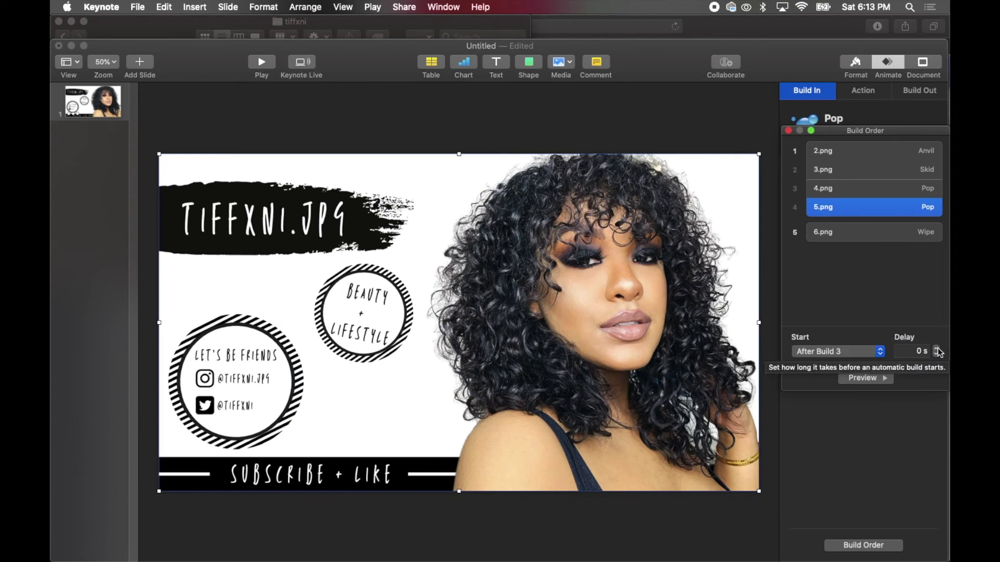
{"action": "left_click", "coordinate": [937, 348]}
{"action": "left_click", "coordinate": [936, 348]}
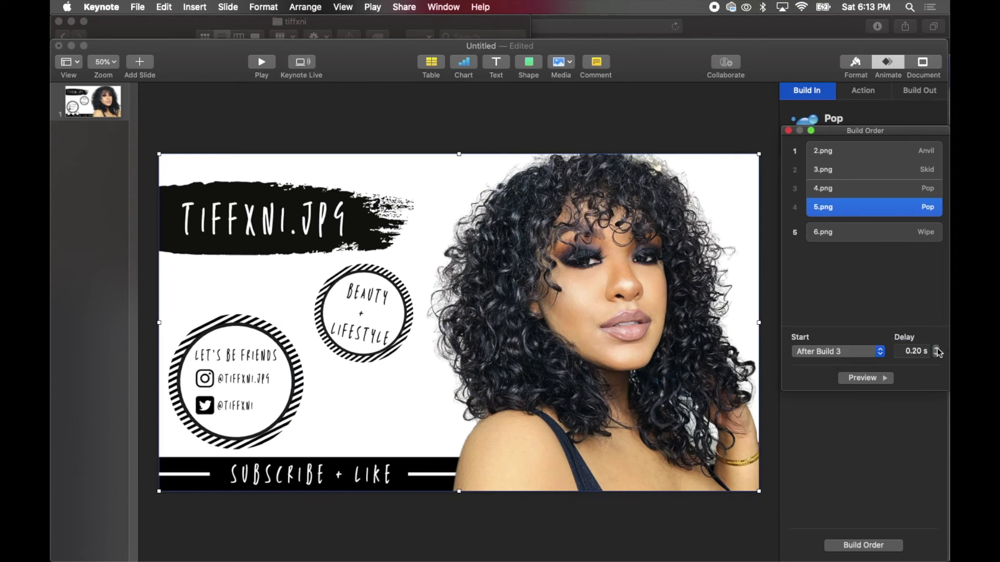
{"action": "left_click", "coordinate": [870, 379]}
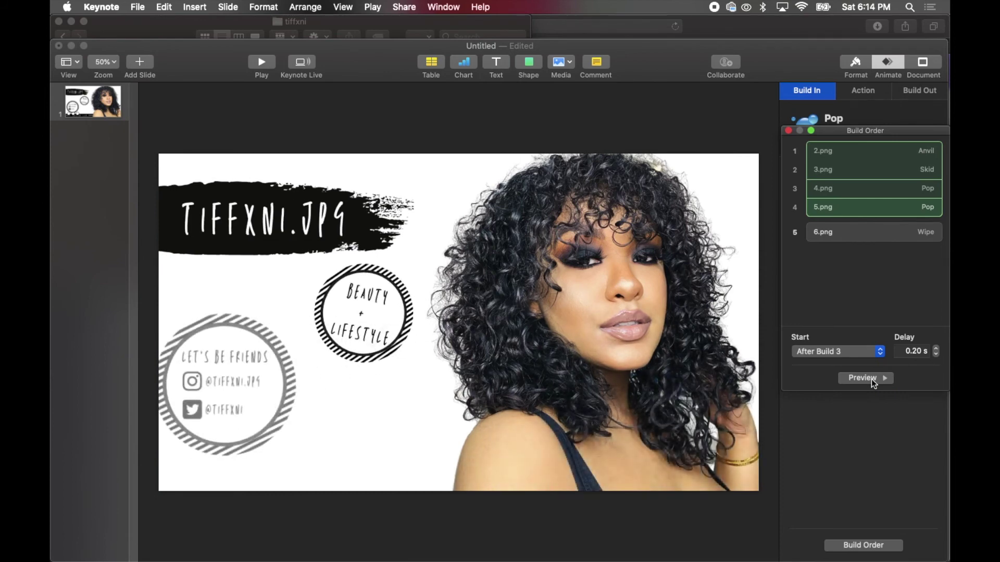
Make the 6.png build start after Build 4 with a 0.10 s delay, and preview the whole sequence
{"action": "left_click", "coordinate": [882, 231]}
{"action": "left_click", "coordinate": [836, 352]}
{"action": "left_click", "coordinate": [840, 371]}
{"action": "left_click", "coordinate": [937, 349]}
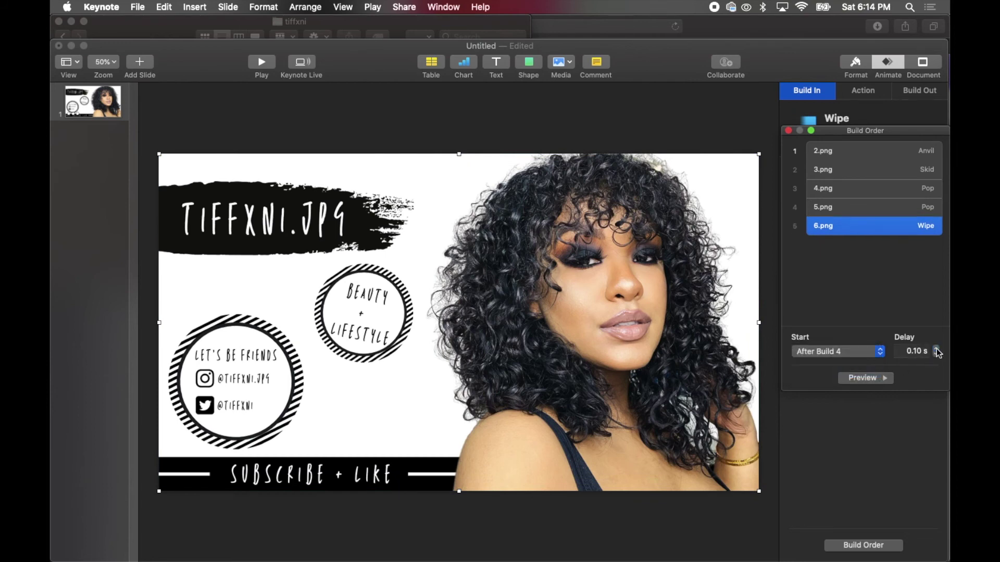
{"action": "left_click", "coordinate": [854, 381]}
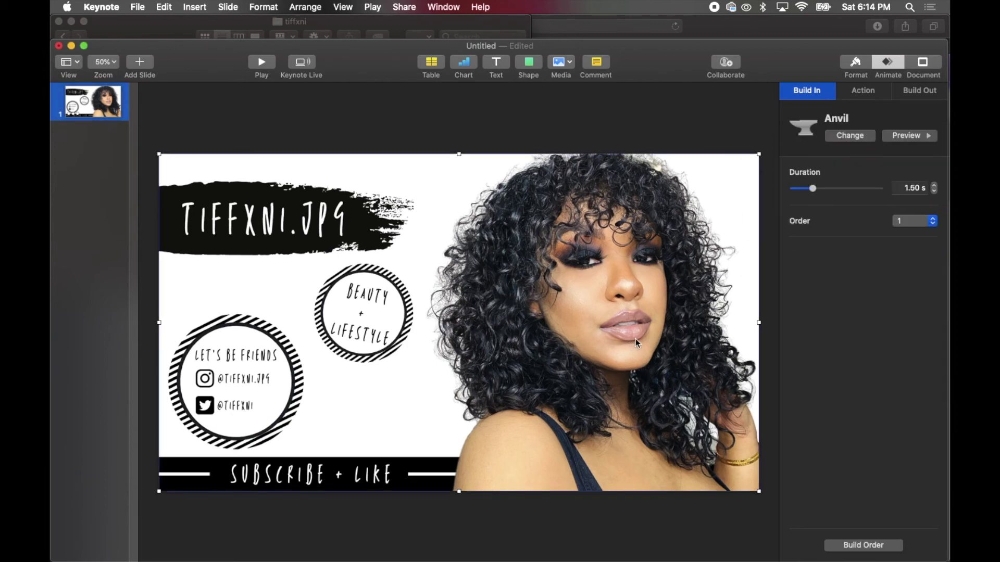
Preview the Crumble build-out effect on the portrait image and apply it
{"action": "left_click", "coordinate": [932, 92]}
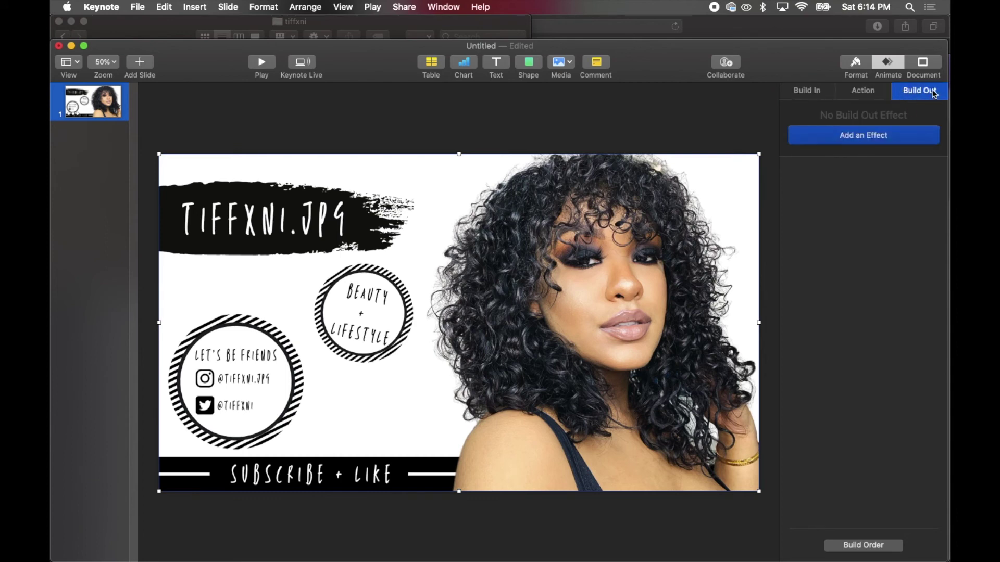
{"action": "left_click", "coordinate": [866, 135]}
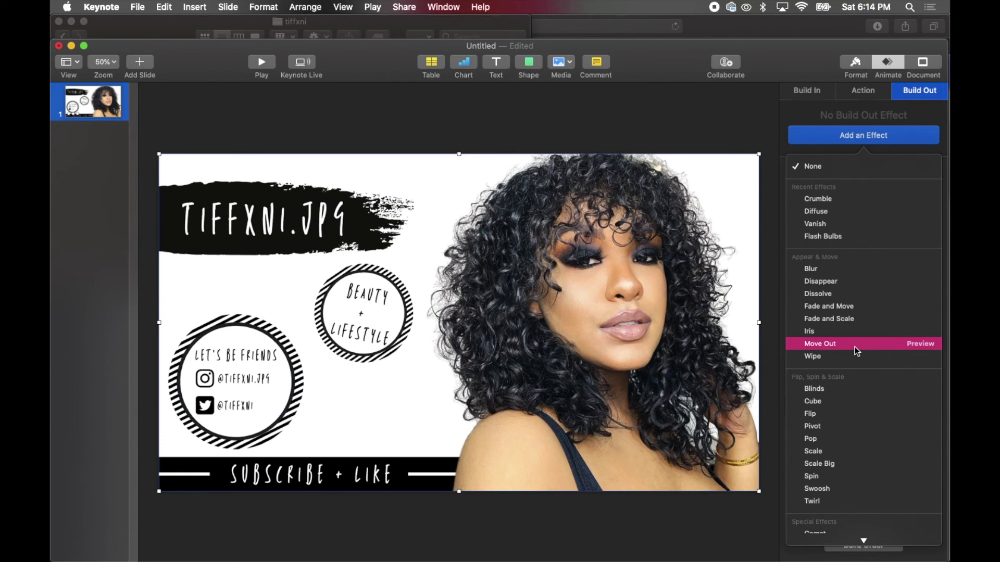
{"action": "left_click", "coordinate": [929, 199]}
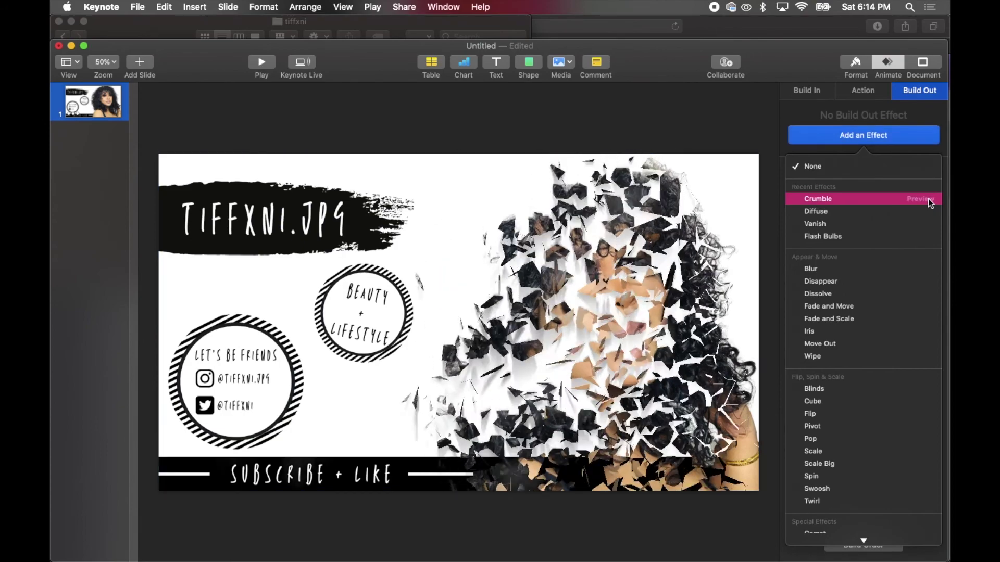
{"action": "left_click", "coordinate": [826, 198]}
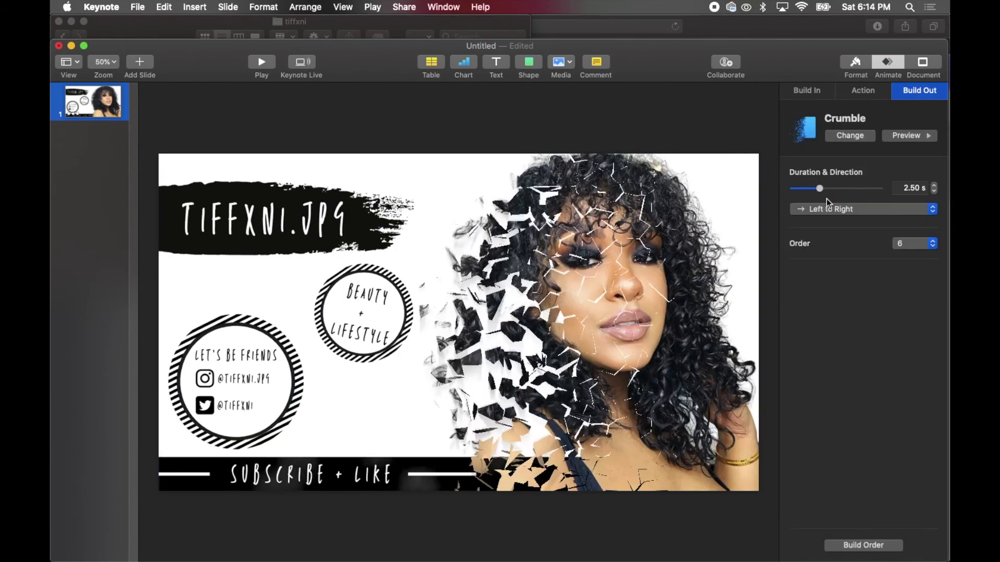
Apply the Crumble build-out effect to the title banner, and select the "Beauty + Lifestyle" badge
{"action": "key", "text": "super+z"}
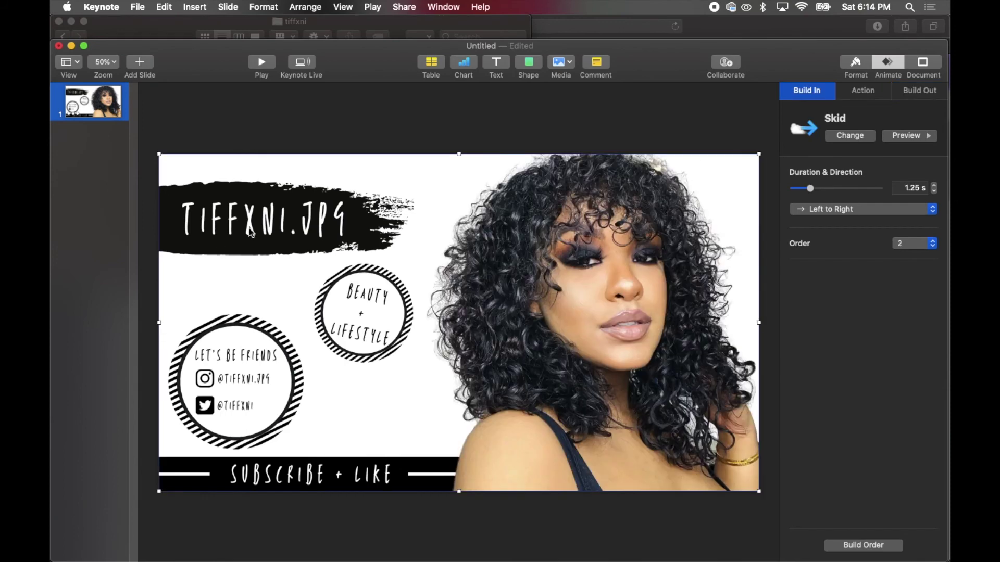
{"action": "left_click", "coordinate": [919, 90]}
{"action": "left_click", "coordinate": [863, 135]}
{"action": "left_click", "coordinate": [825, 198]}
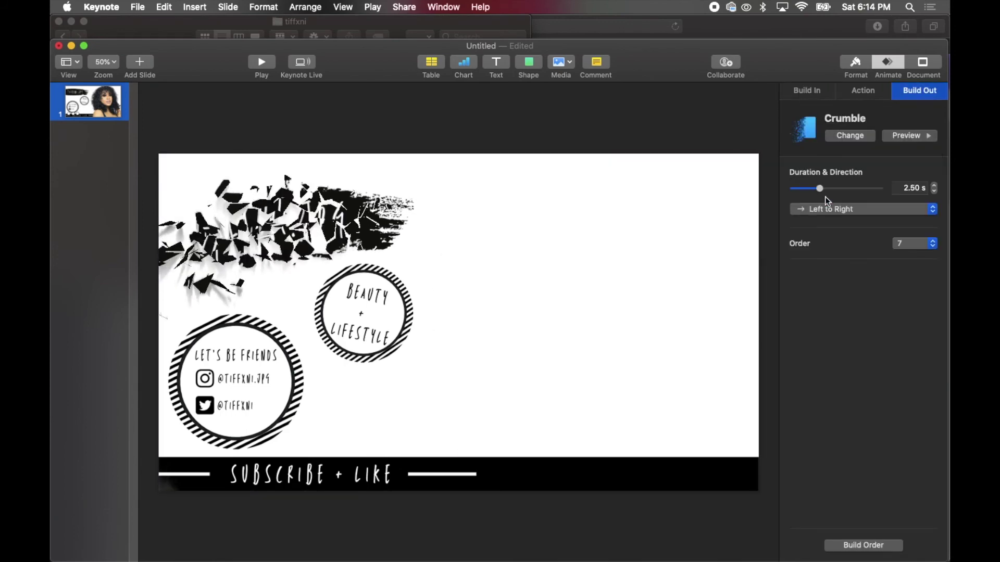
{"action": "left_click", "coordinate": [367, 328]}
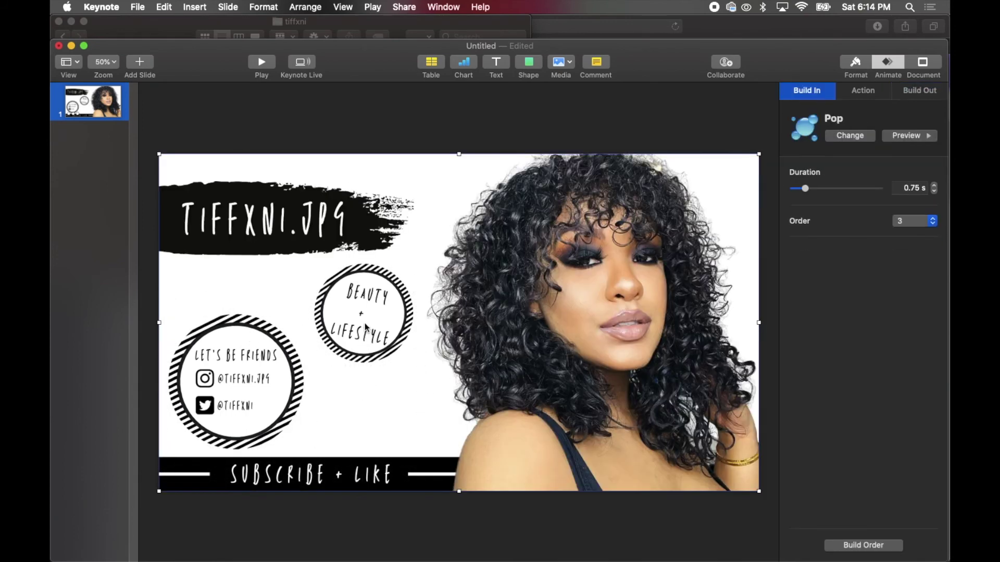
Make the 2.png Crumble build-out start after Build 5 with a 1.50 s delay, and preview the sequence
{"action": "left_click", "coordinate": [855, 546]}
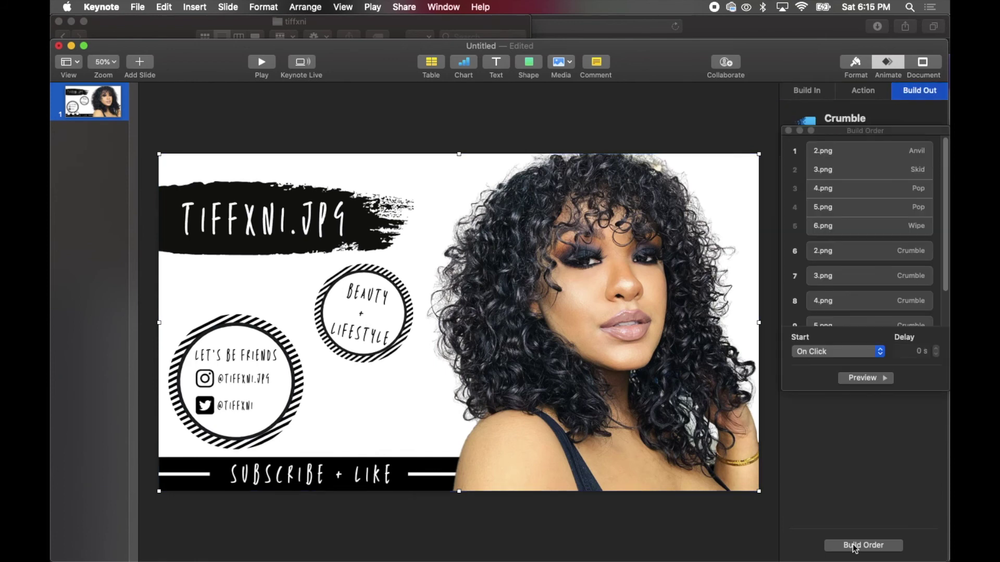
{"action": "scroll", "coordinate": [884, 263], "scroll_direction": "down", "scroll_amount": 2}
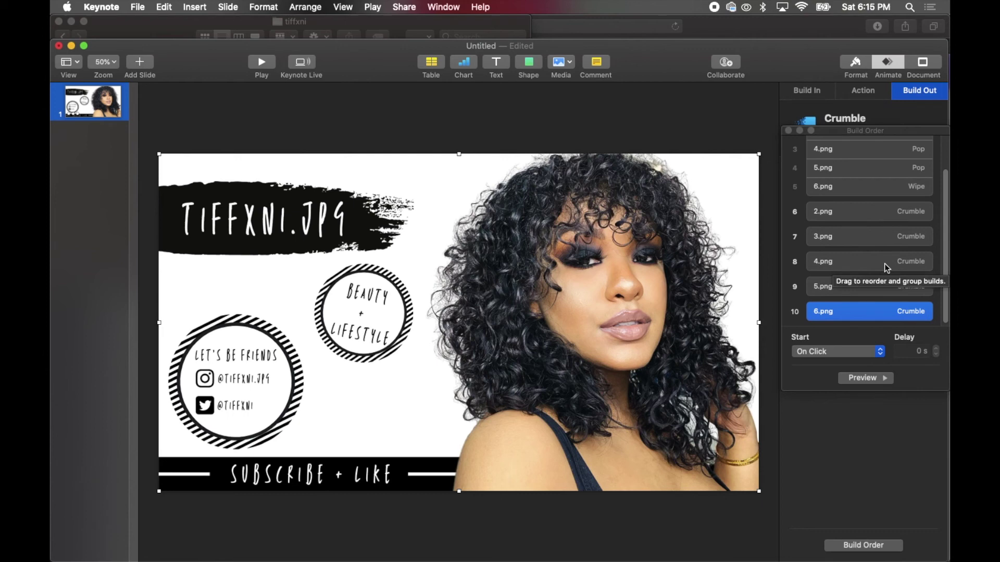
{"action": "scroll", "coordinate": [884, 263], "scroll_direction": "up", "scroll_amount": 2}
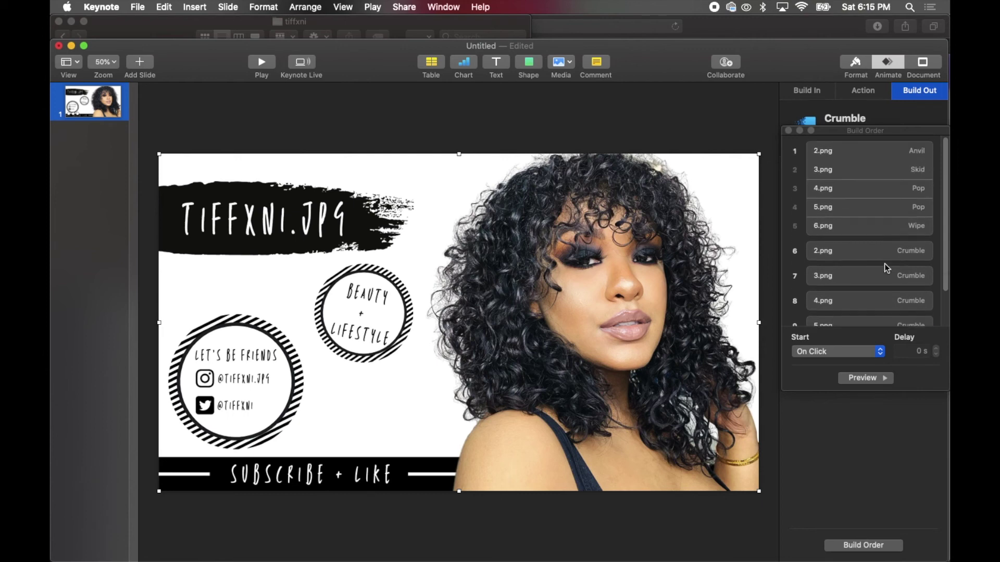
{"action": "left_click", "coordinate": [851, 252]}
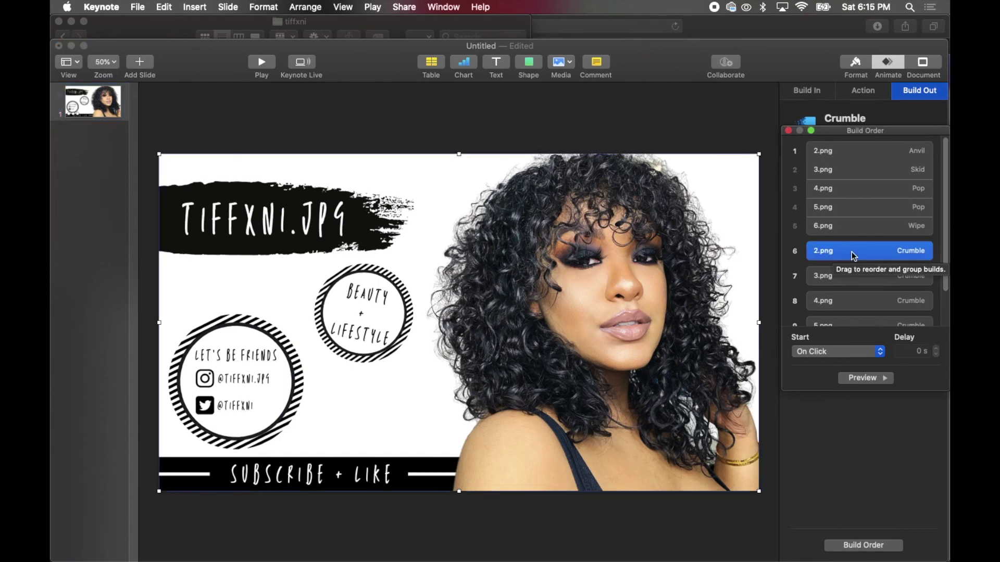
{"action": "left_click", "coordinate": [880, 352]}
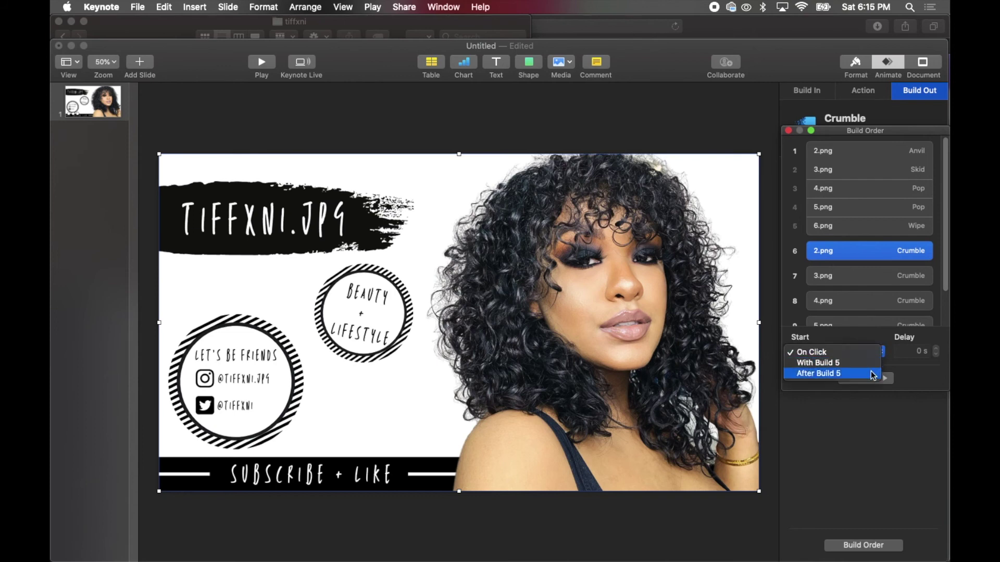
{"action": "left_click", "coordinate": [874, 375]}
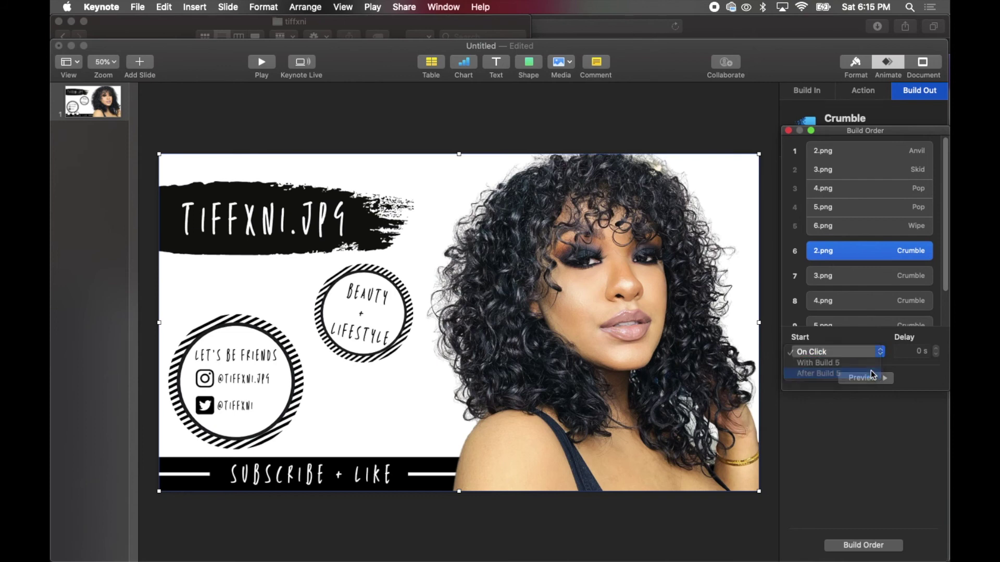
{"action": "left_click", "coordinate": [936, 350]}
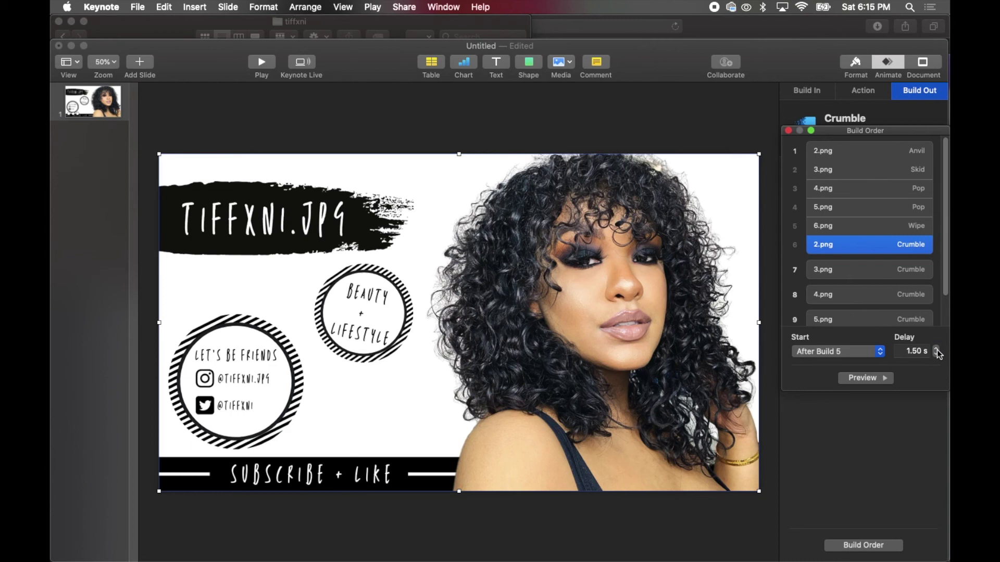
{"action": "left_click", "coordinate": [879, 378]}
Make the 3.png, 4.png, 5.png and 6.png Crumble builds start with Build 6, preview the sequence and close the build order
{"action": "left_click", "coordinate": [861, 271]}
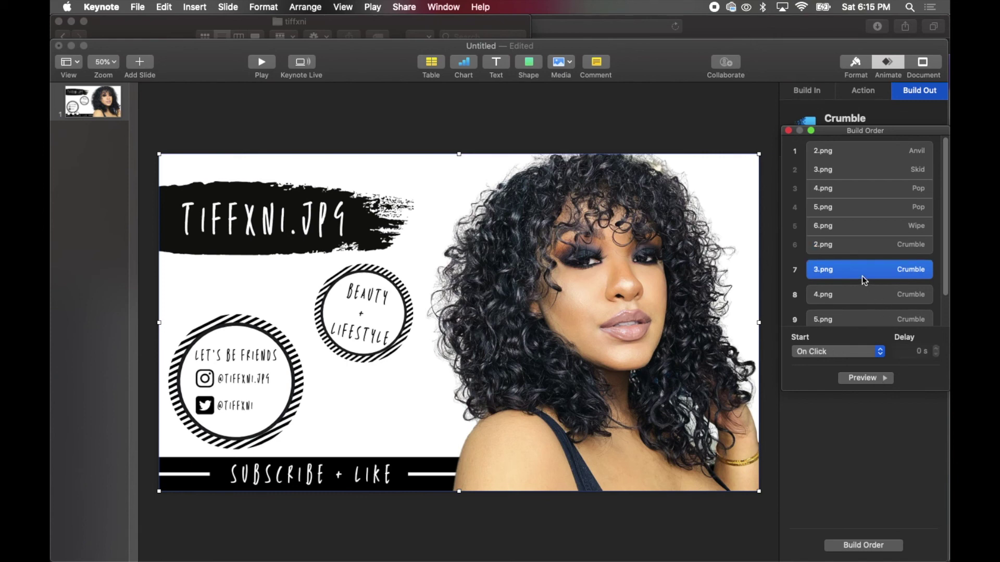
{"action": "left_click", "coordinate": [846, 352]}
{"action": "left_click", "coordinate": [847, 363]}
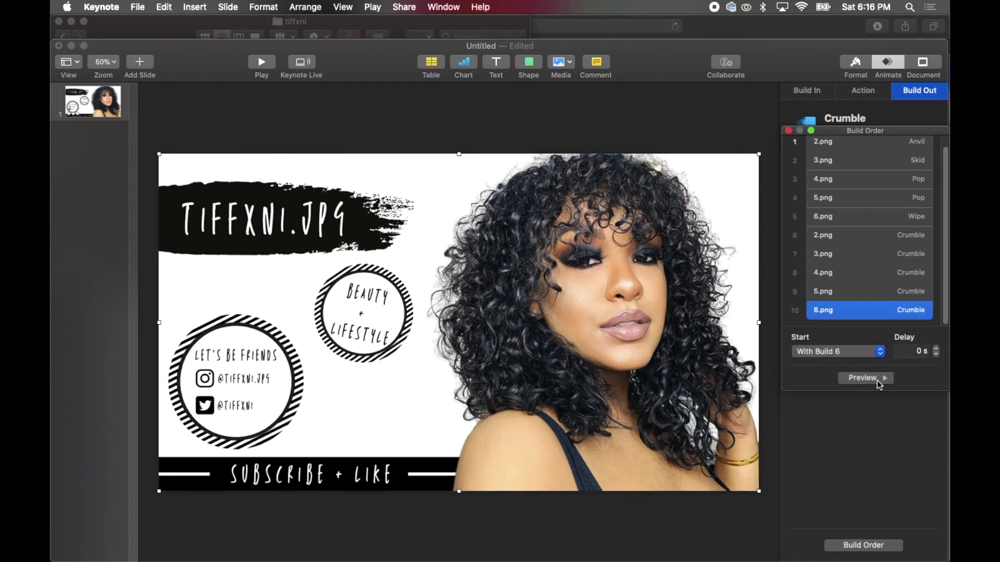
{"action": "left_click", "coordinate": [877, 380]}
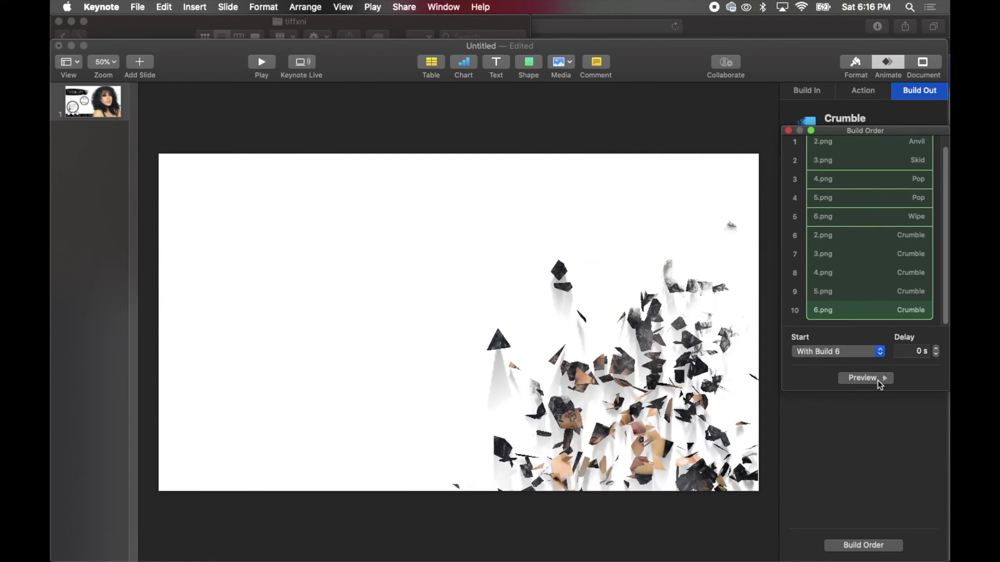
{"action": "left_click", "coordinate": [789, 131]}
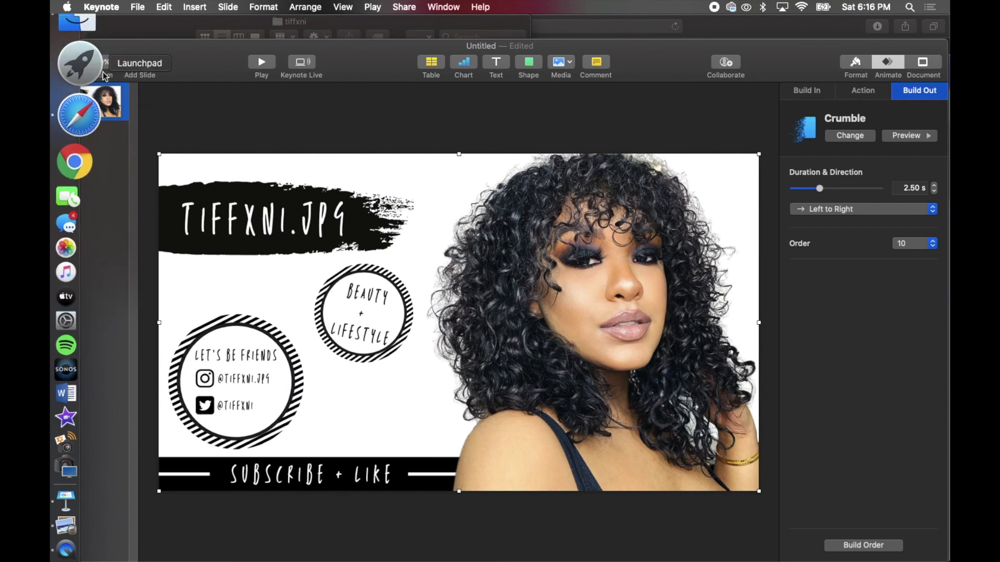
Set up a movie export of the presentation and change its resolution
{"action": "left_click", "coordinate": [137, 7]}
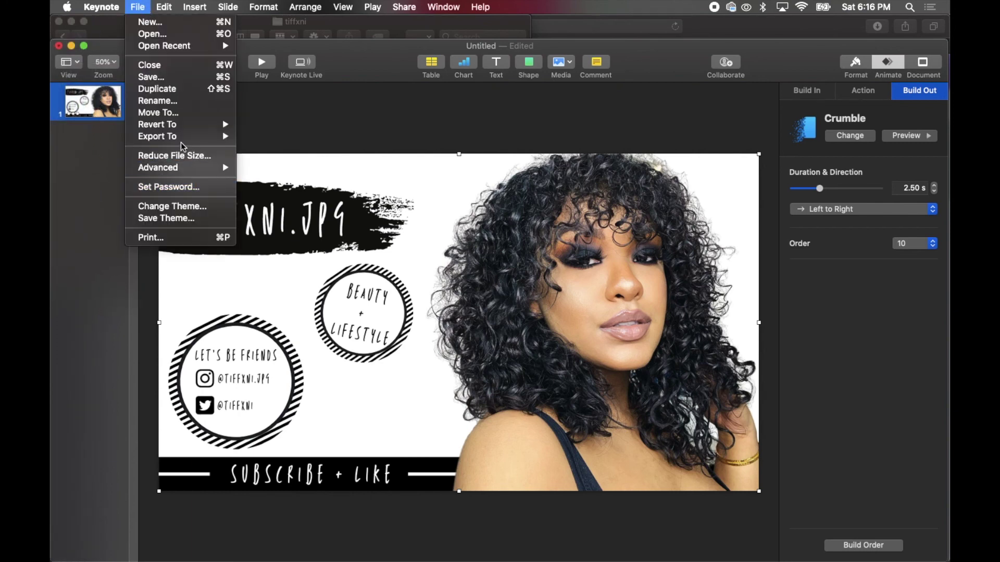
{"action": "mouse_move", "coordinate": [182, 143]}
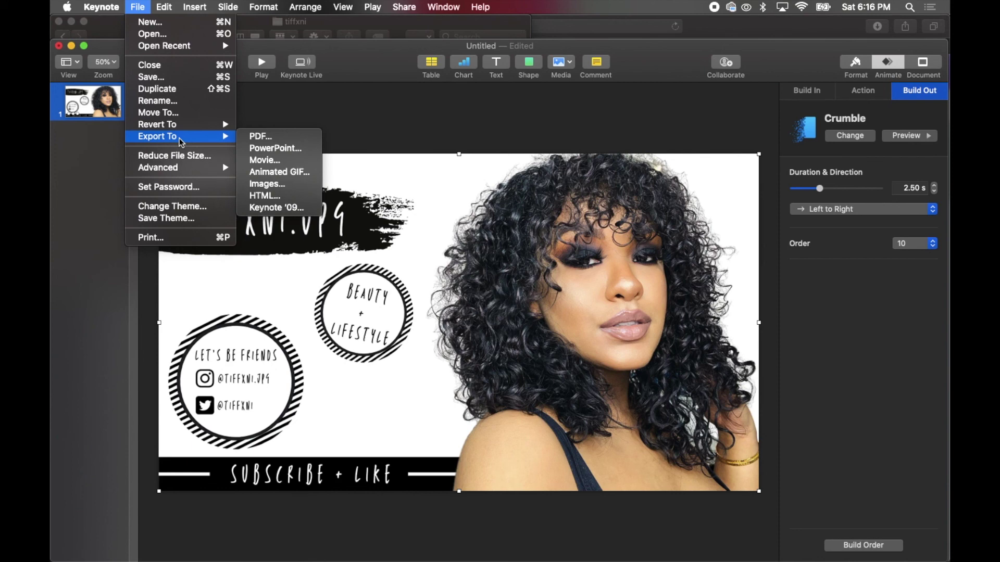
{"action": "left_click", "coordinate": [264, 160]}
{"action": "left_click", "coordinate": [504, 267]}
{"action": "left_click", "coordinate": [616, 218]}
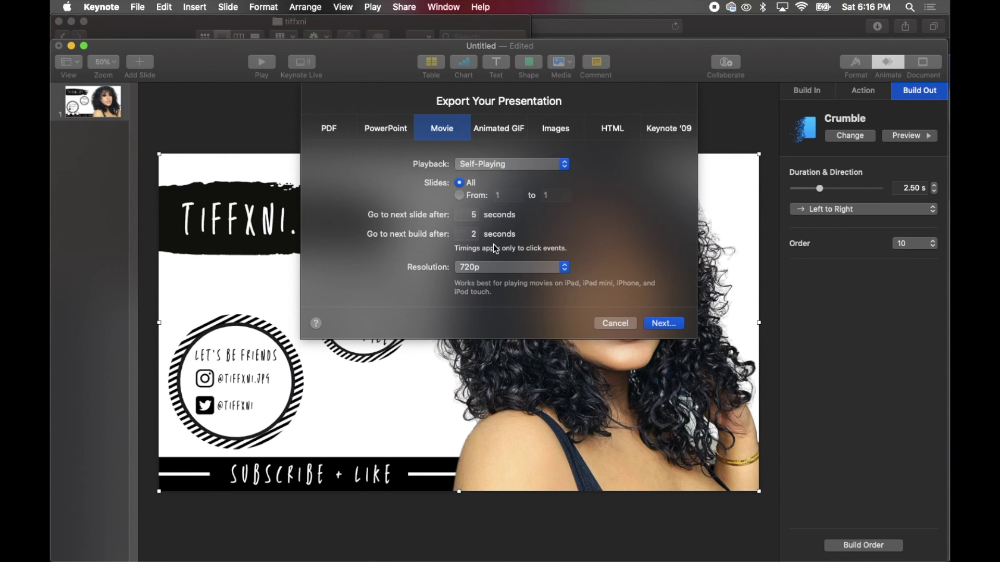
{"action": "left_click", "coordinate": [492, 268]}
{"action": "left_click", "coordinate": [492, 278]}
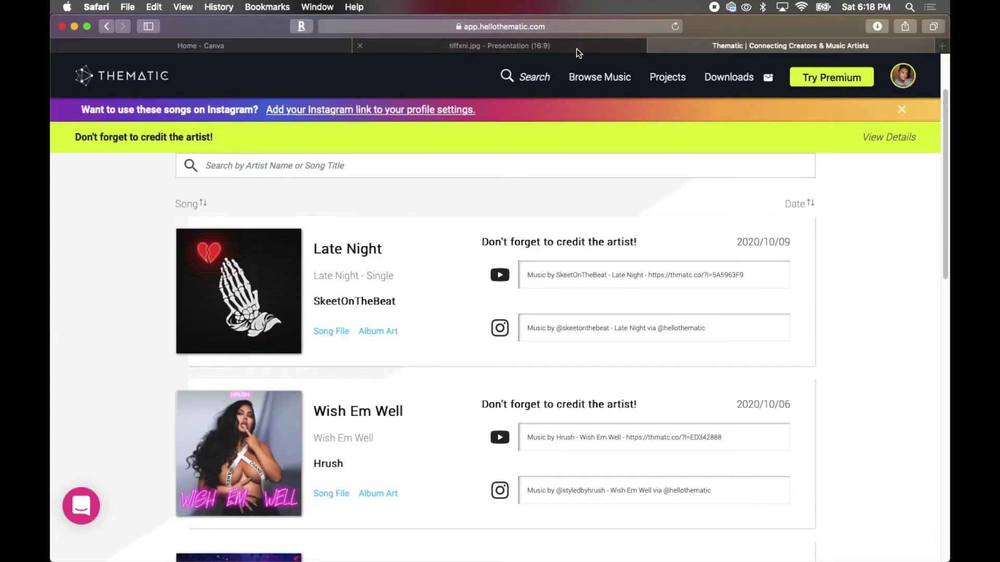
Switch to iMovie and create a new movie project
{"action": "mouse_move", "coordinate": [51, 396]}
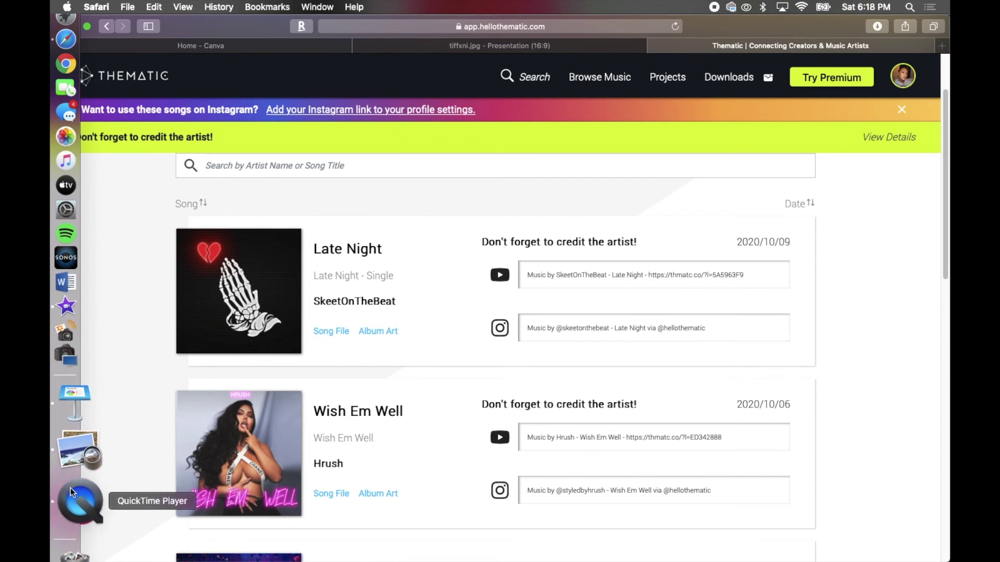
{"action": "left_click", "coordinate": [71, 360]}
{"action": "left_click", "coordinate": [160, 180]}
{"action": "left_click", "coordinate": [177, 237]}
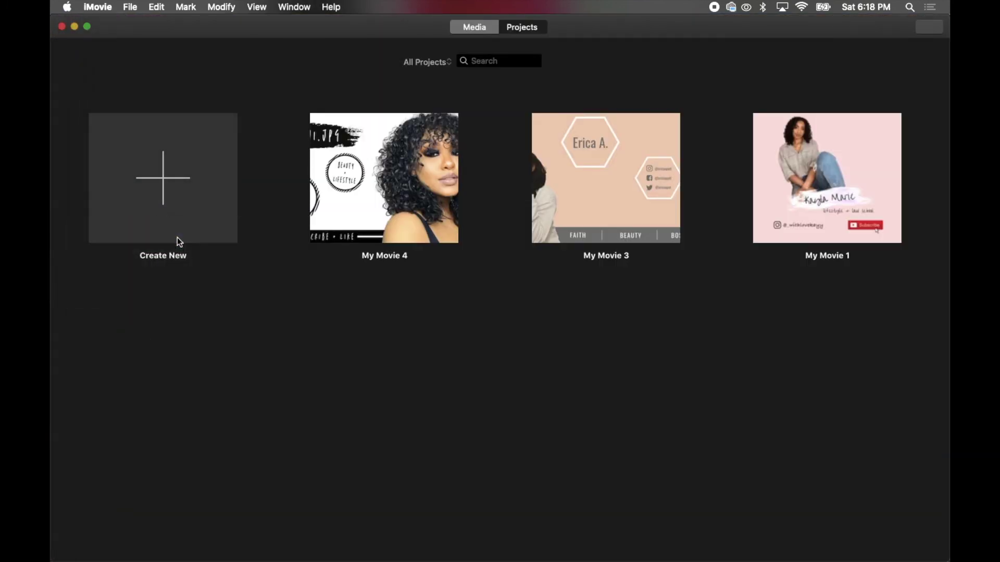
Add the newly exported intro movie, NEW INTRO 2, from the Desktop folder to the empty timeline
{"action": "mouse_move", "coordinate": [52, 100]}
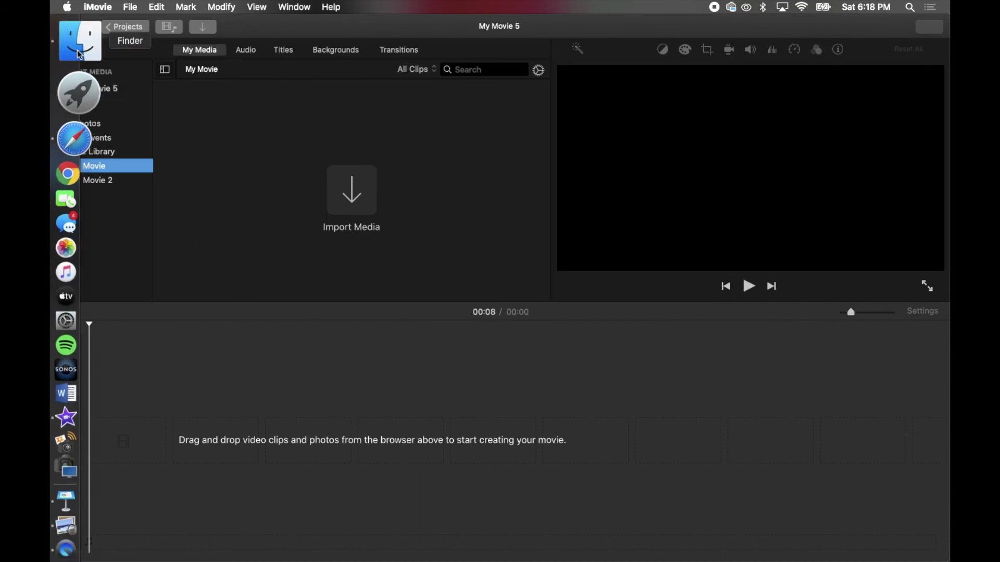
{"action": "left_click", "coordinate": [71, 41]}
{"action": "left_click", "coordinate": [102, 75]}
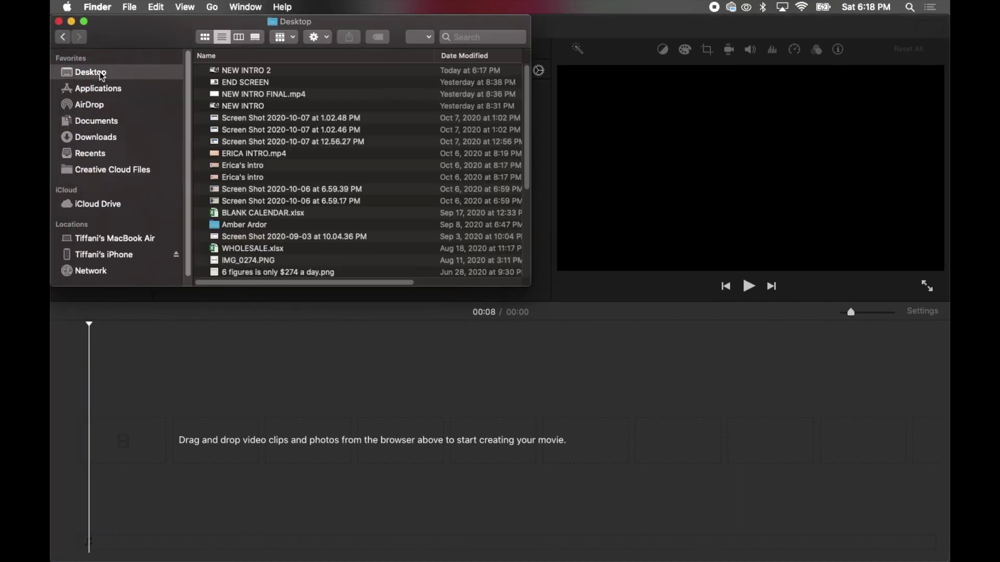
{"action": "left_click_drag", "start_coordinate": [229, 92], "coordinate": [167, 364]}
Trim the blank ending off the intro clip so that it lasts about 8 seconds
{"action": "left_click", "coordinate": [162, 364]}
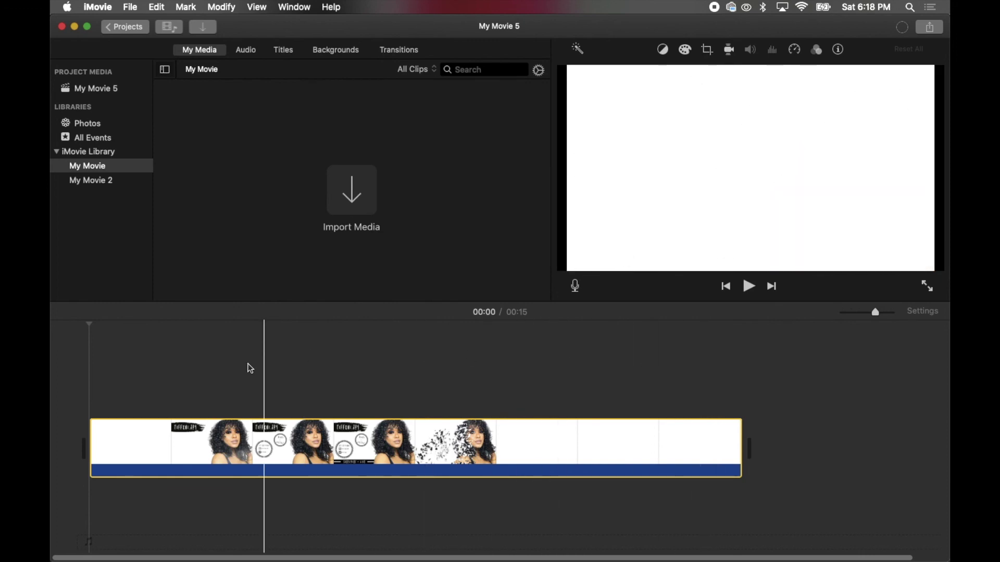
{"action": "left_click", "coordinate": [166, 364]}
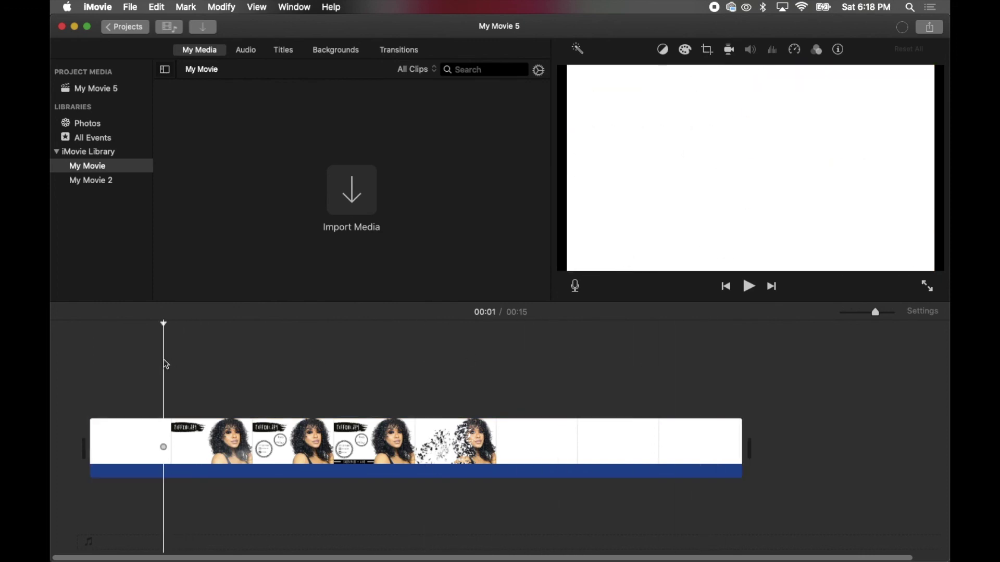
{"action": "key", "text": "cmd+z"}
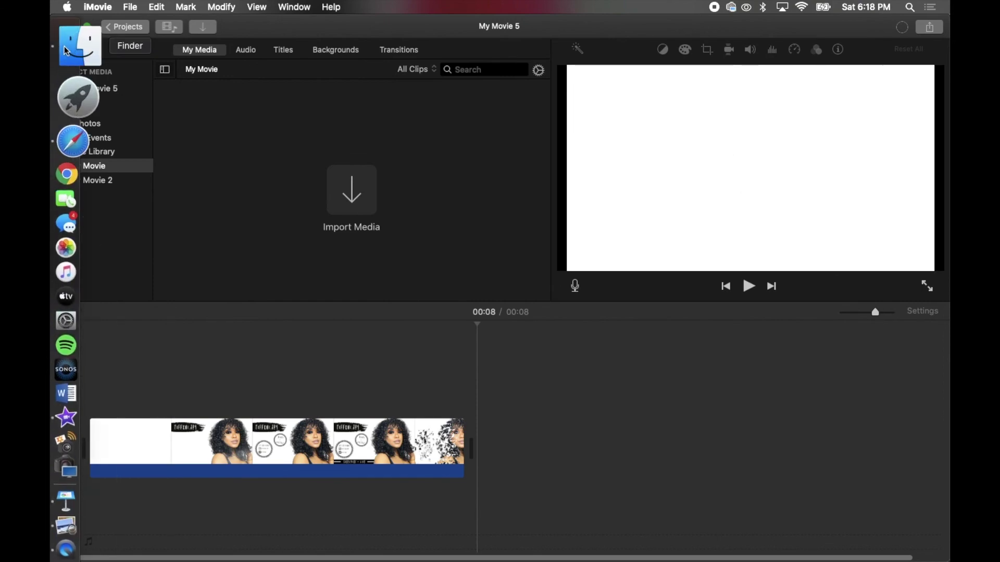
Add the Late.wav music file from the Downloads folder beneath the intro clip
{"action": "left_click", "coordinate": [76, 42]}
{"action": "left_click", "coordinate": [116, 140]}
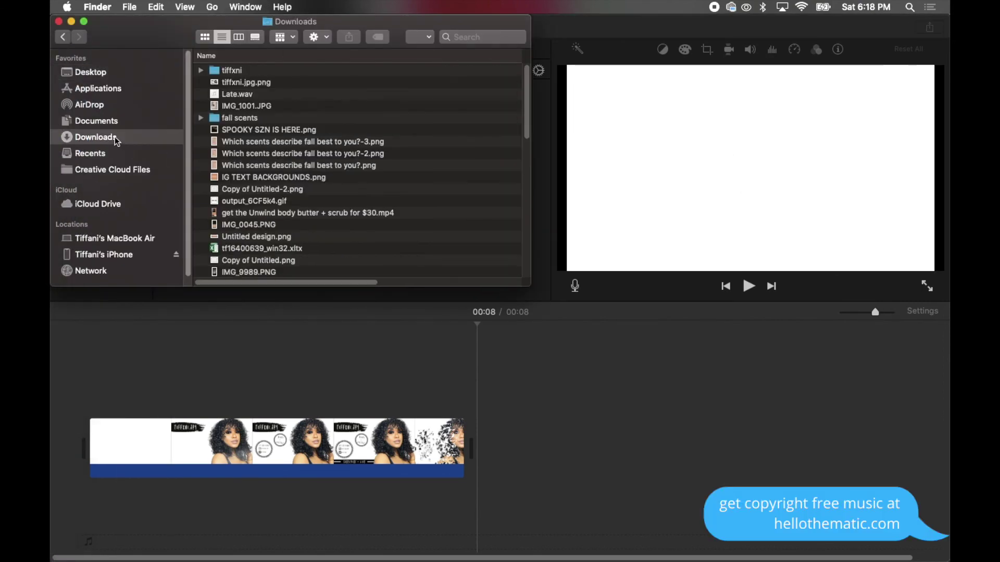
{"action": "left_click_drag", "start_coordinate": [239, 95], "coordinate": [199, 470]}
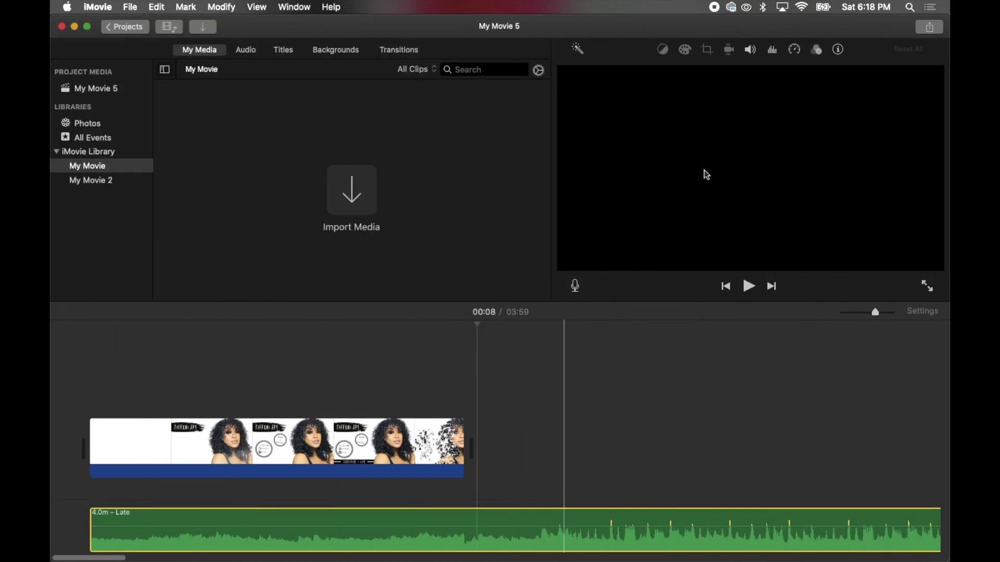
Lower the music's volume to 30% and trim the track to the length of the intro clip
{"action": "left_click", "coordinate": [753, 53]}
{"action": "left_click_drag", "start_coordinate": [683, 76], "coordinate": [659, 81]}
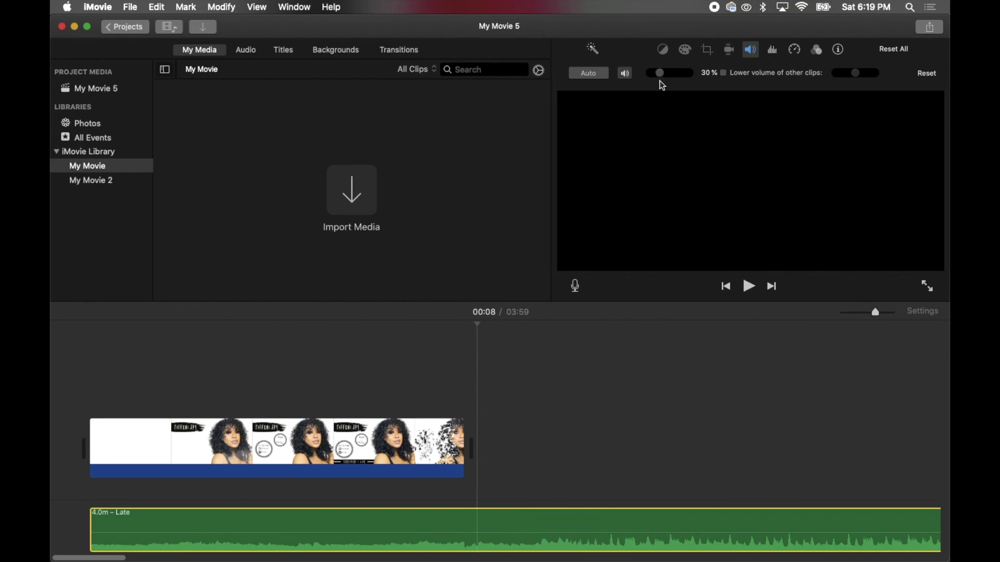
{"action": "scroll", "coordinate": [602, 487], "scroll_direction": "right", "scroll_amount": 5}
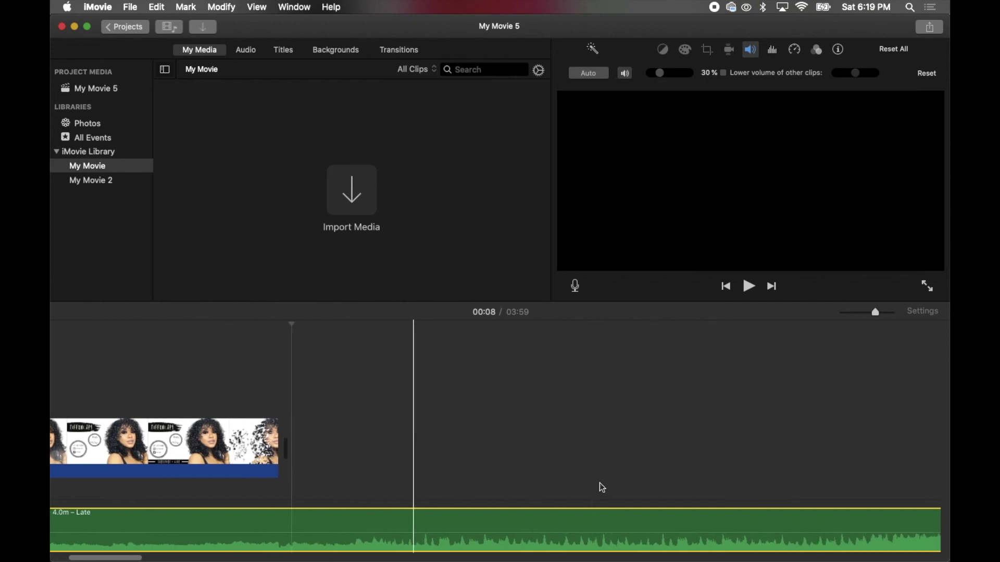
{"action": "key", "text": "alt+slash"}
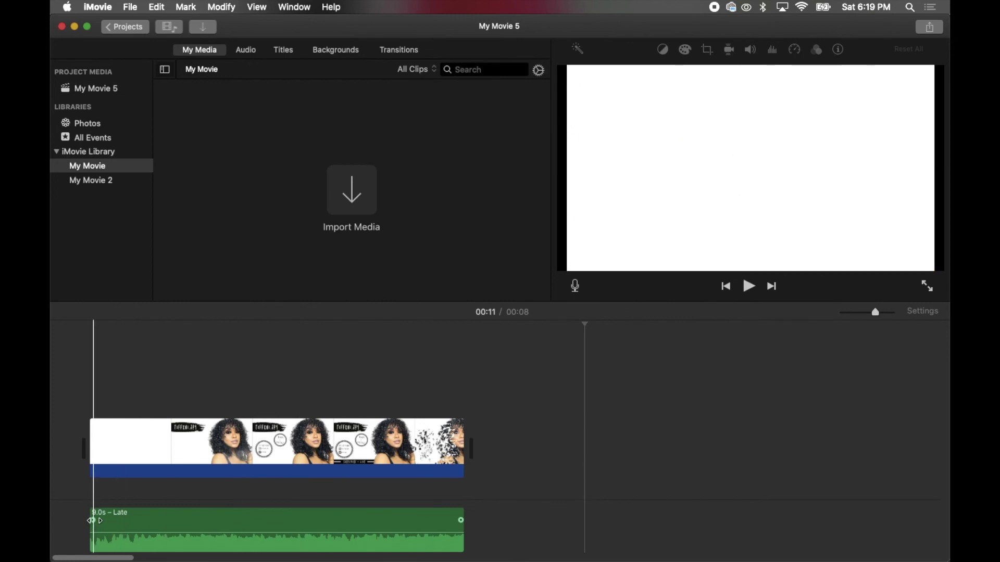
Add a fade-in at the start of the music and a longer fade-out at its end
{"action": "left_click_drag", "start_coordinate": [92, 521], "coordinate": [196, 523]}
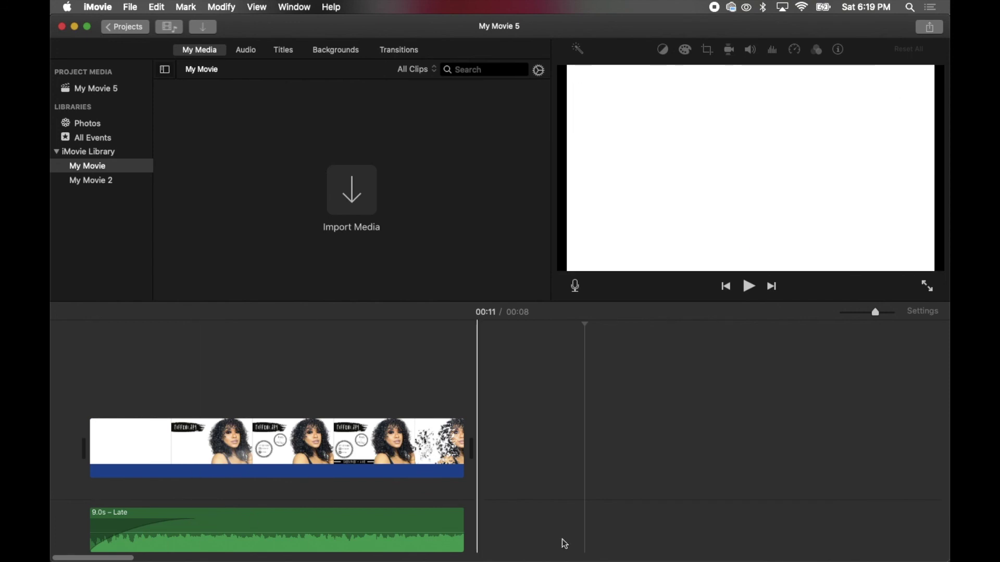
{"action": "left_click_drag", "start_coordinate": [460, 520], "coordinate": [379, 519]}
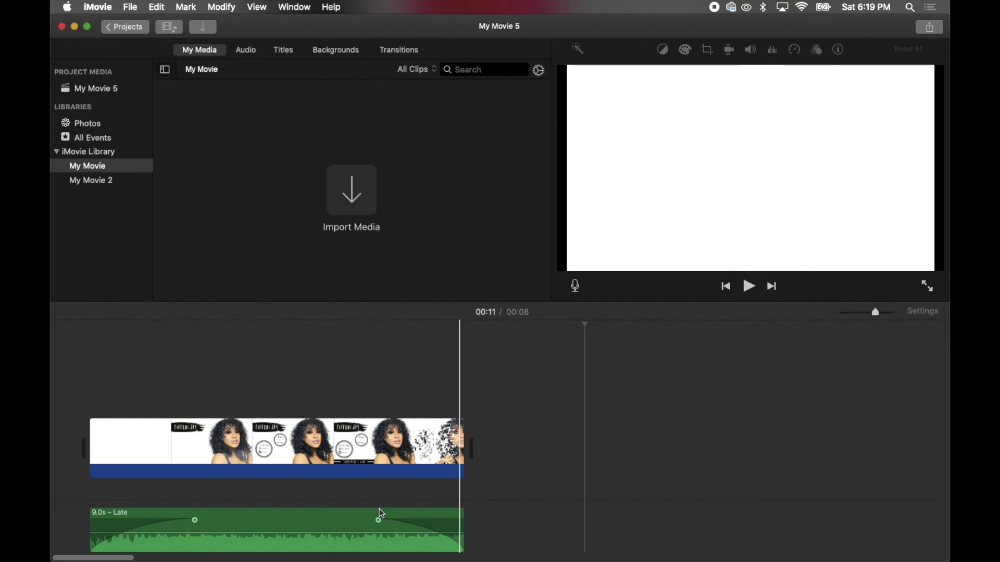
{"action": "left_click_drag", "start_coordinate": [379, 519], "coordinate": [335, 520]}
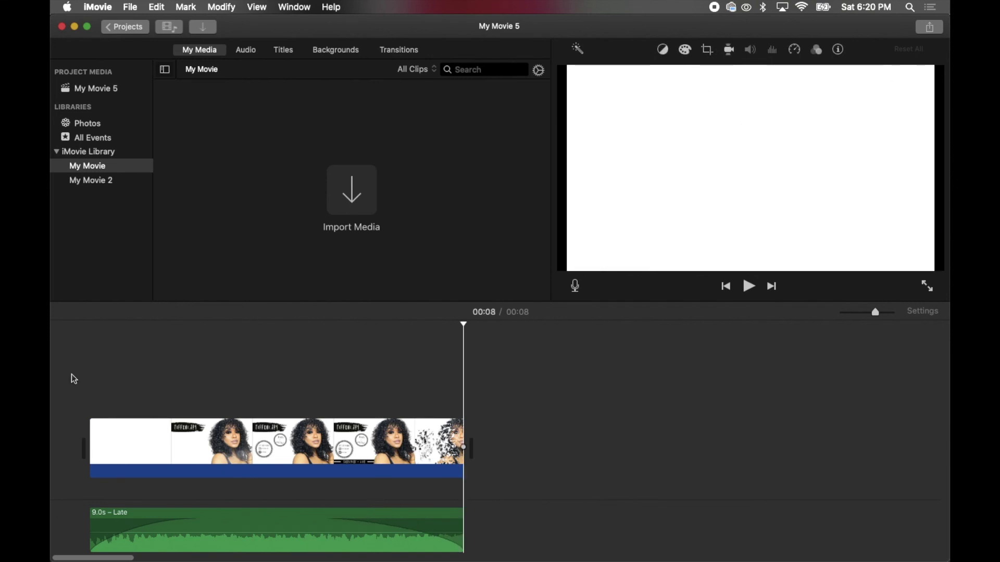
{"action": "left_click", "coordinate": [514, 383]}
Export the movie as a file with Better Quality compression, continuing to the save location
{"action": "left_click", "coordinate": [929, 27]}
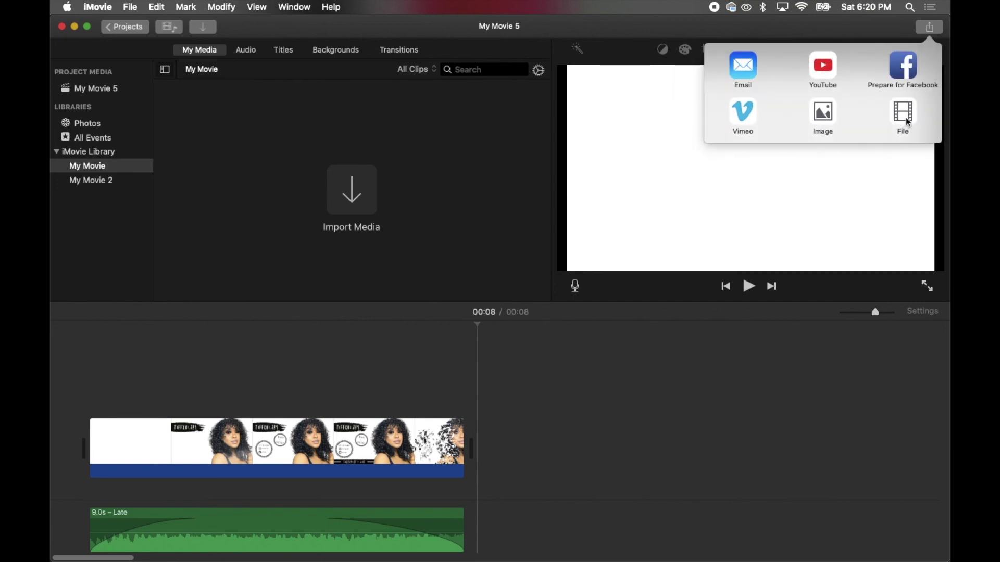
{"action": "left_click", "coordinate": [906, 117]}
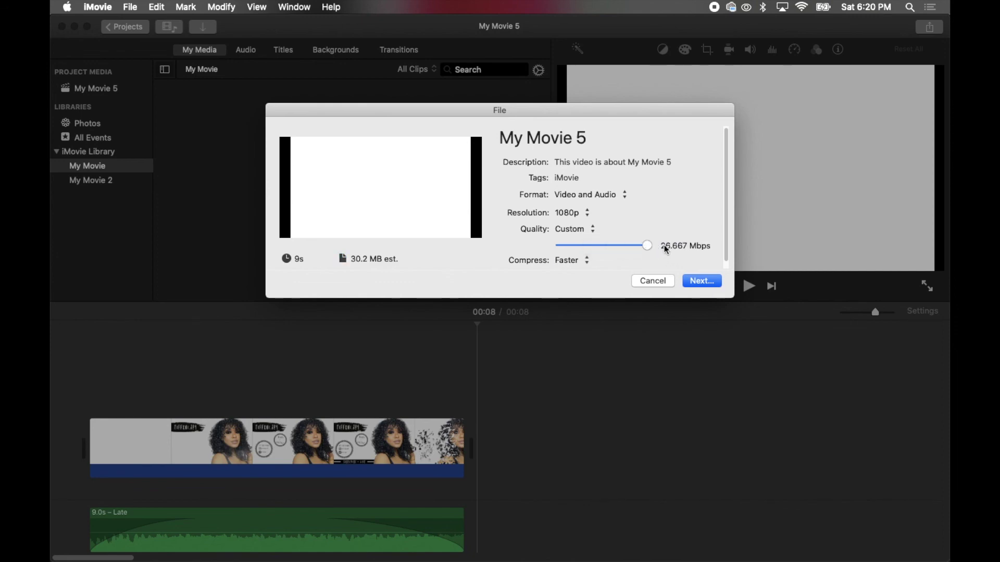
{"action": "left_click", "coordinate": [572, 260]}
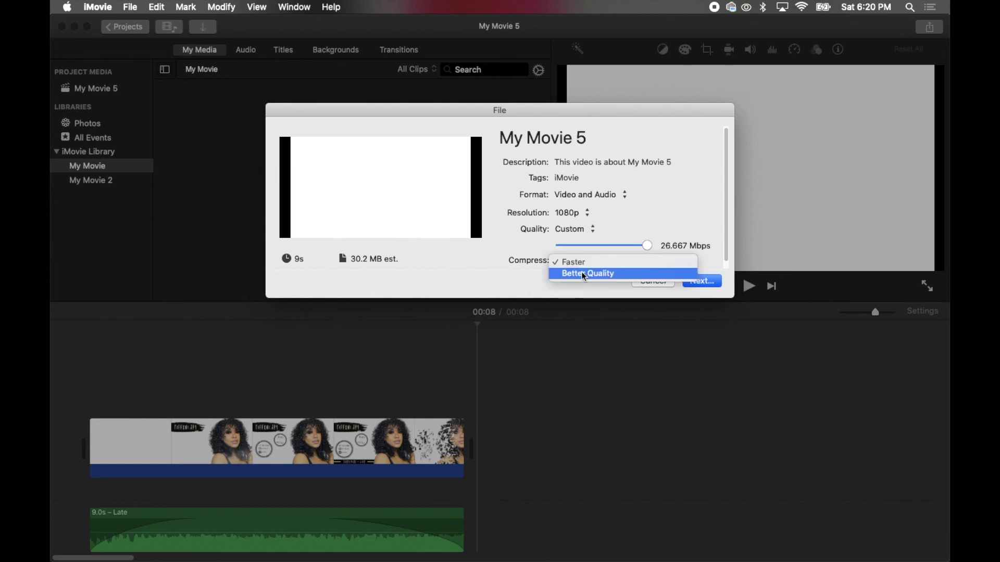
{"action": "left_click", "coordinate": [576, 273]}
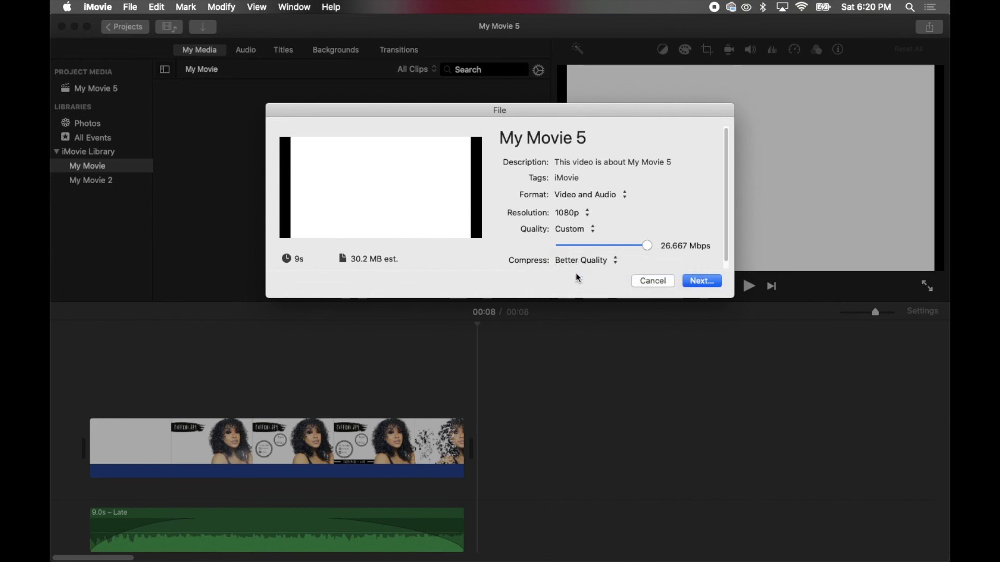
{"action": "left_click", "coordinate": [703, 281]}
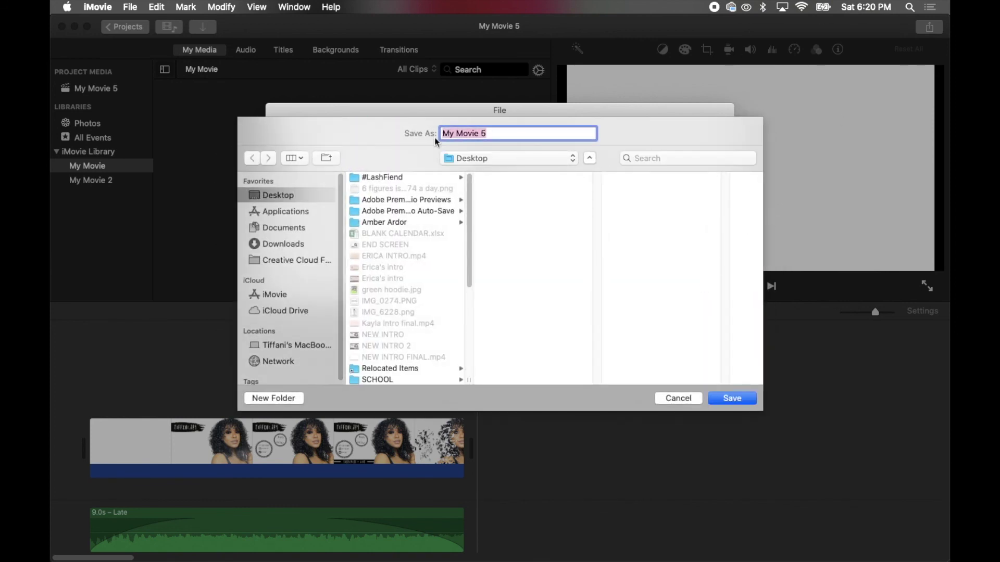